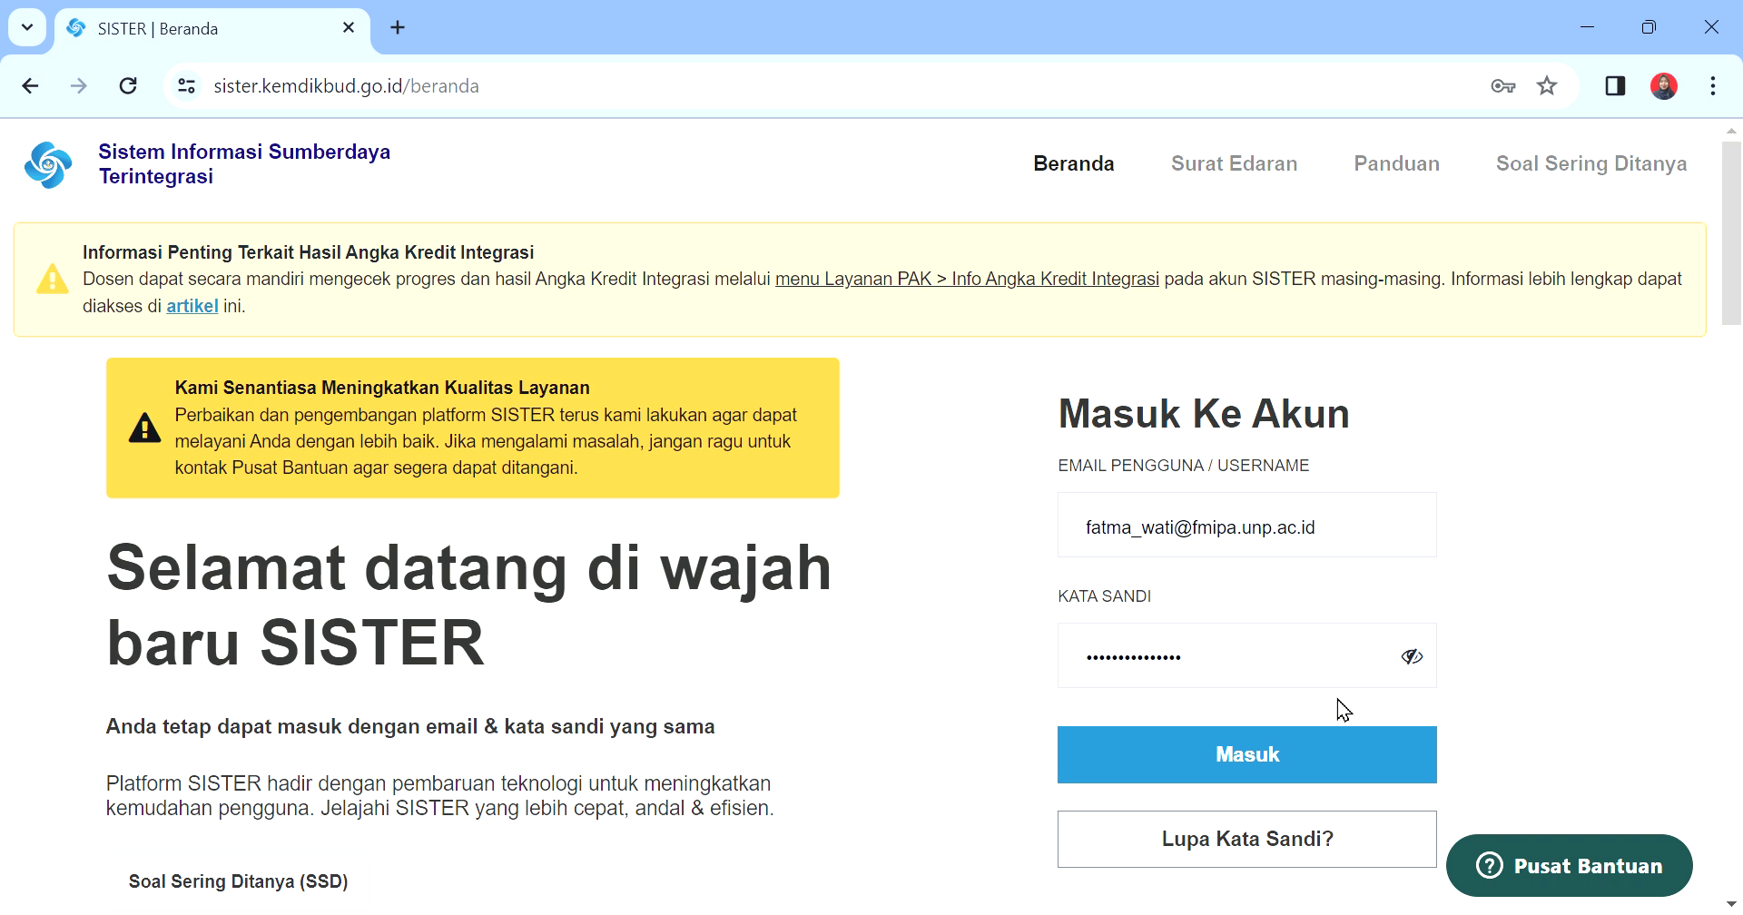
- Log in with the prefilled account credentials and open the Rekap Kegiatan page of Layanan BKD to view its semester table
left_click(1265, 762)
left_click(1225, 751)
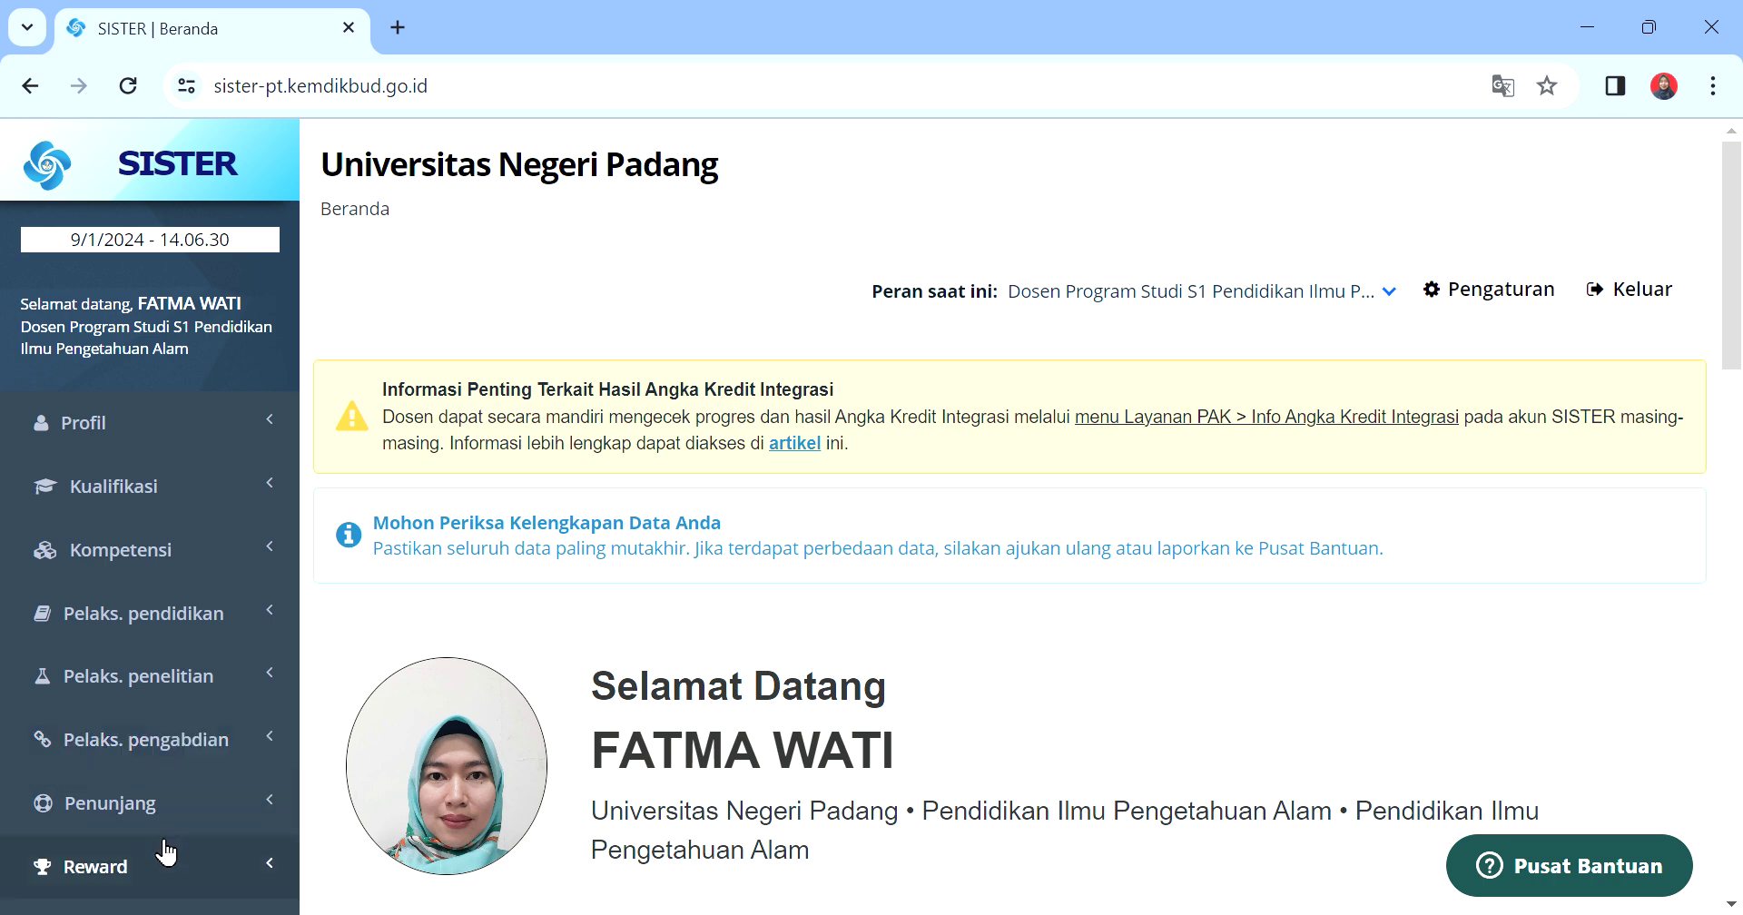
left_click_drag(1737, 281, 1737, 369)
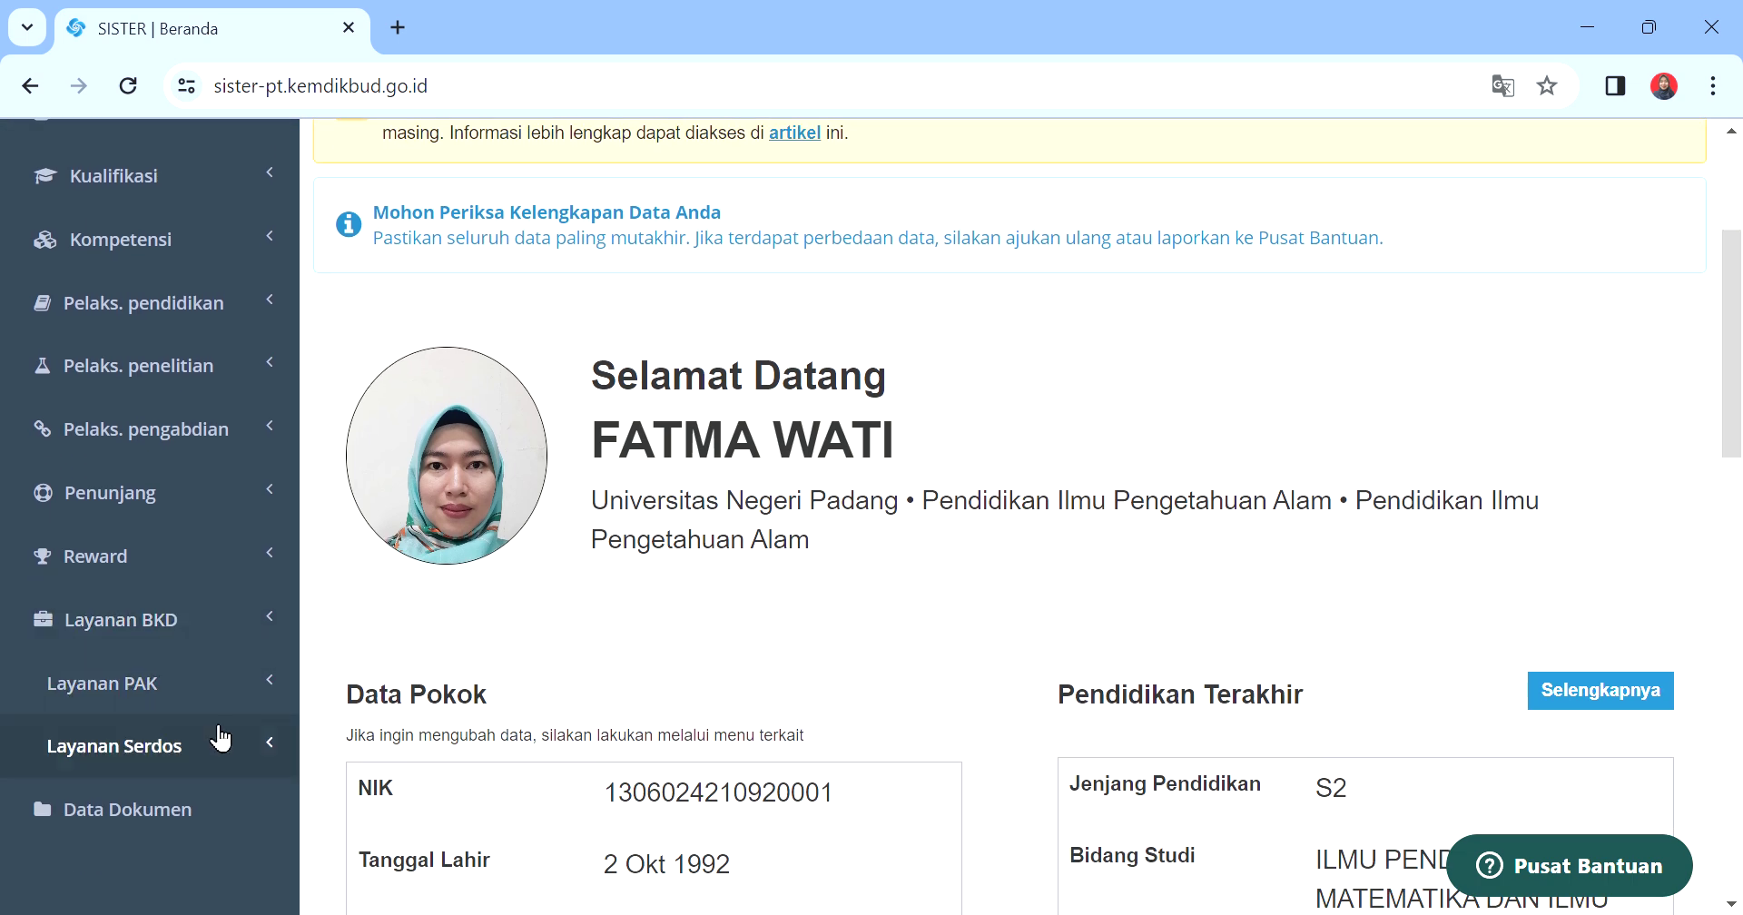
left_click(170, 628)
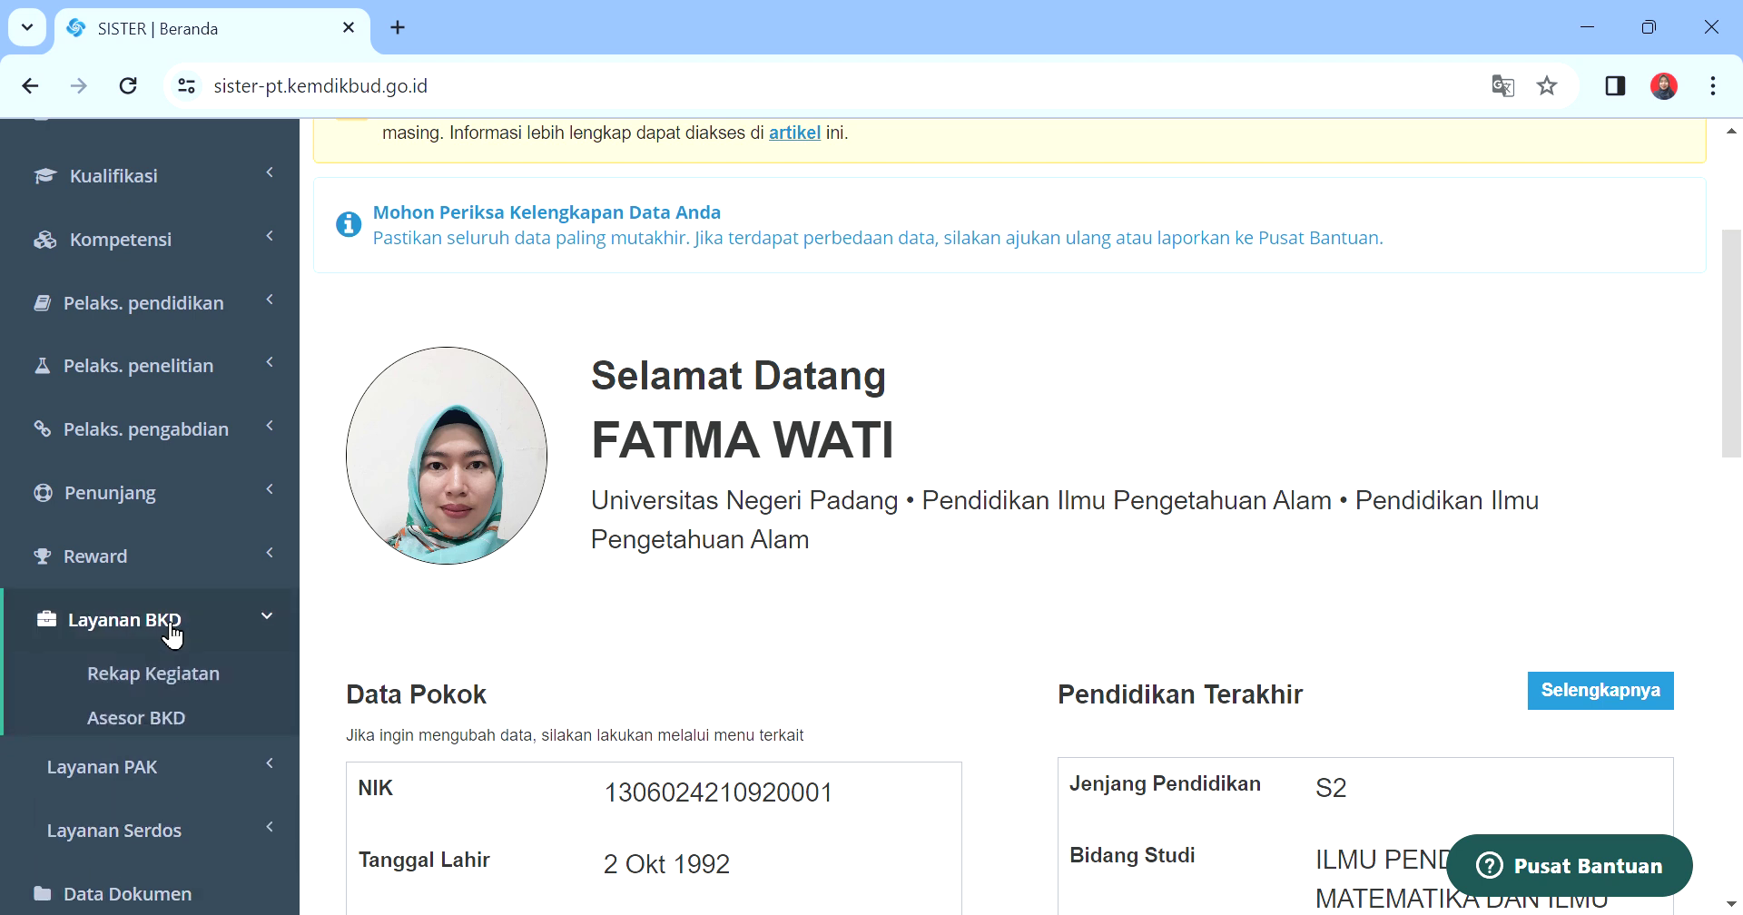
left_click(173, 672)
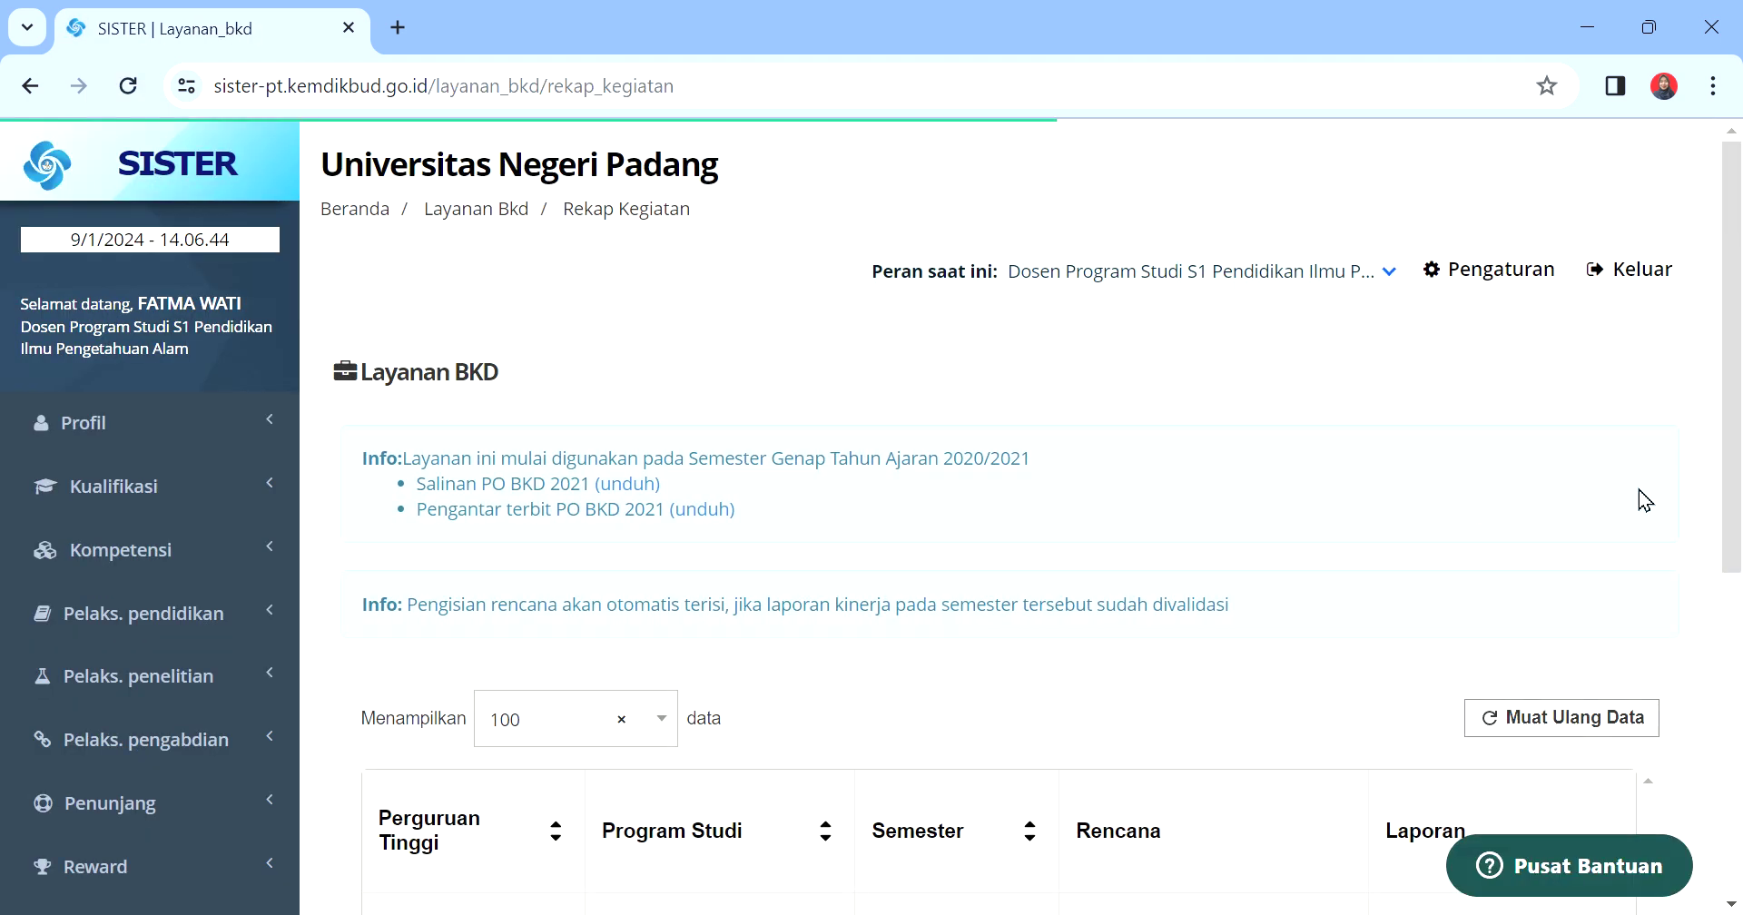
scroll(1542, 491, "down", 3)
scroll(1402, 614, "down", 1)
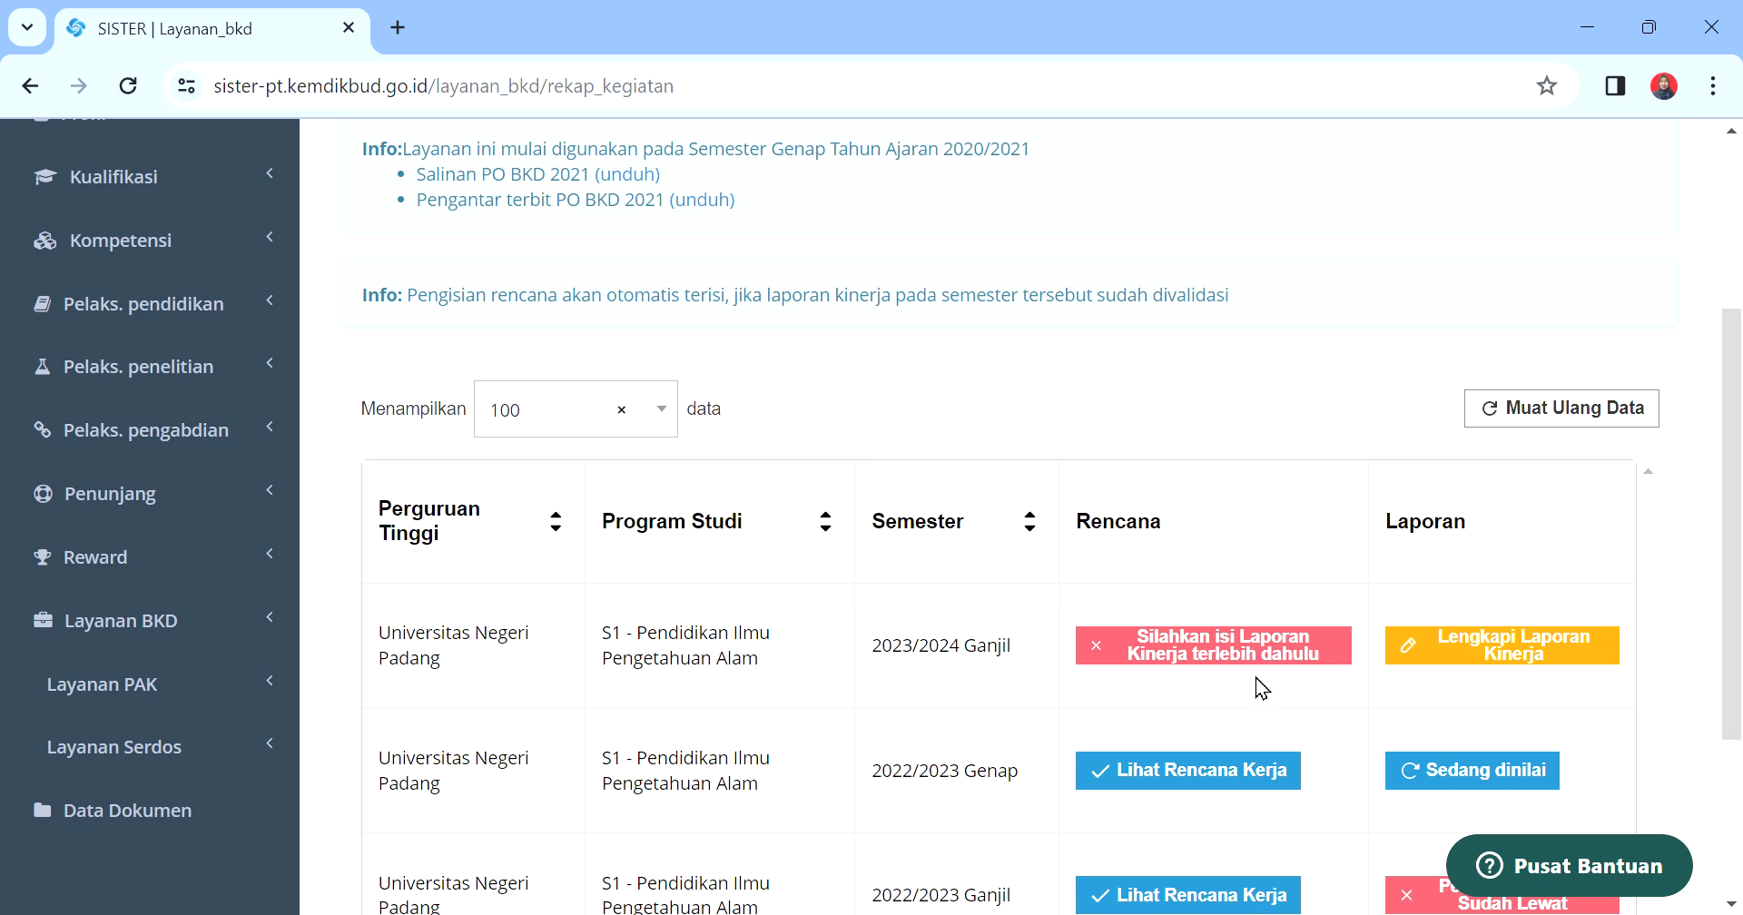
left_click_drag(1729, 603, 1699, 448)
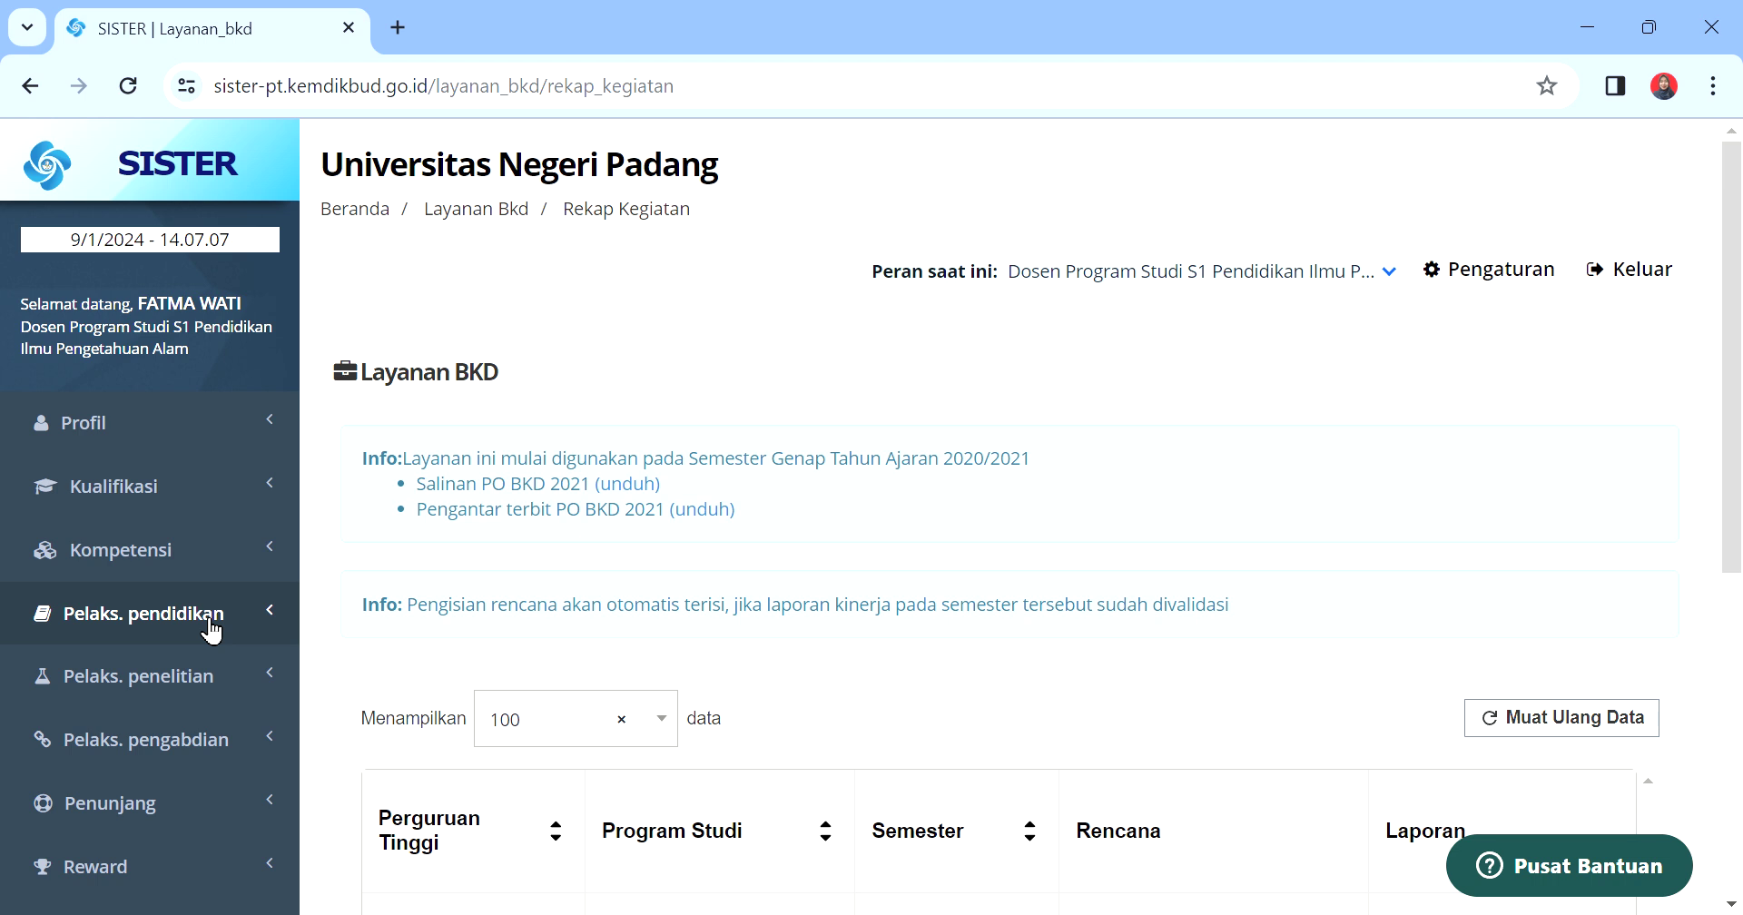
- Open the Penelitian list under Pelaks. penelitian and start adding a new research entry
left_click(207, 680)
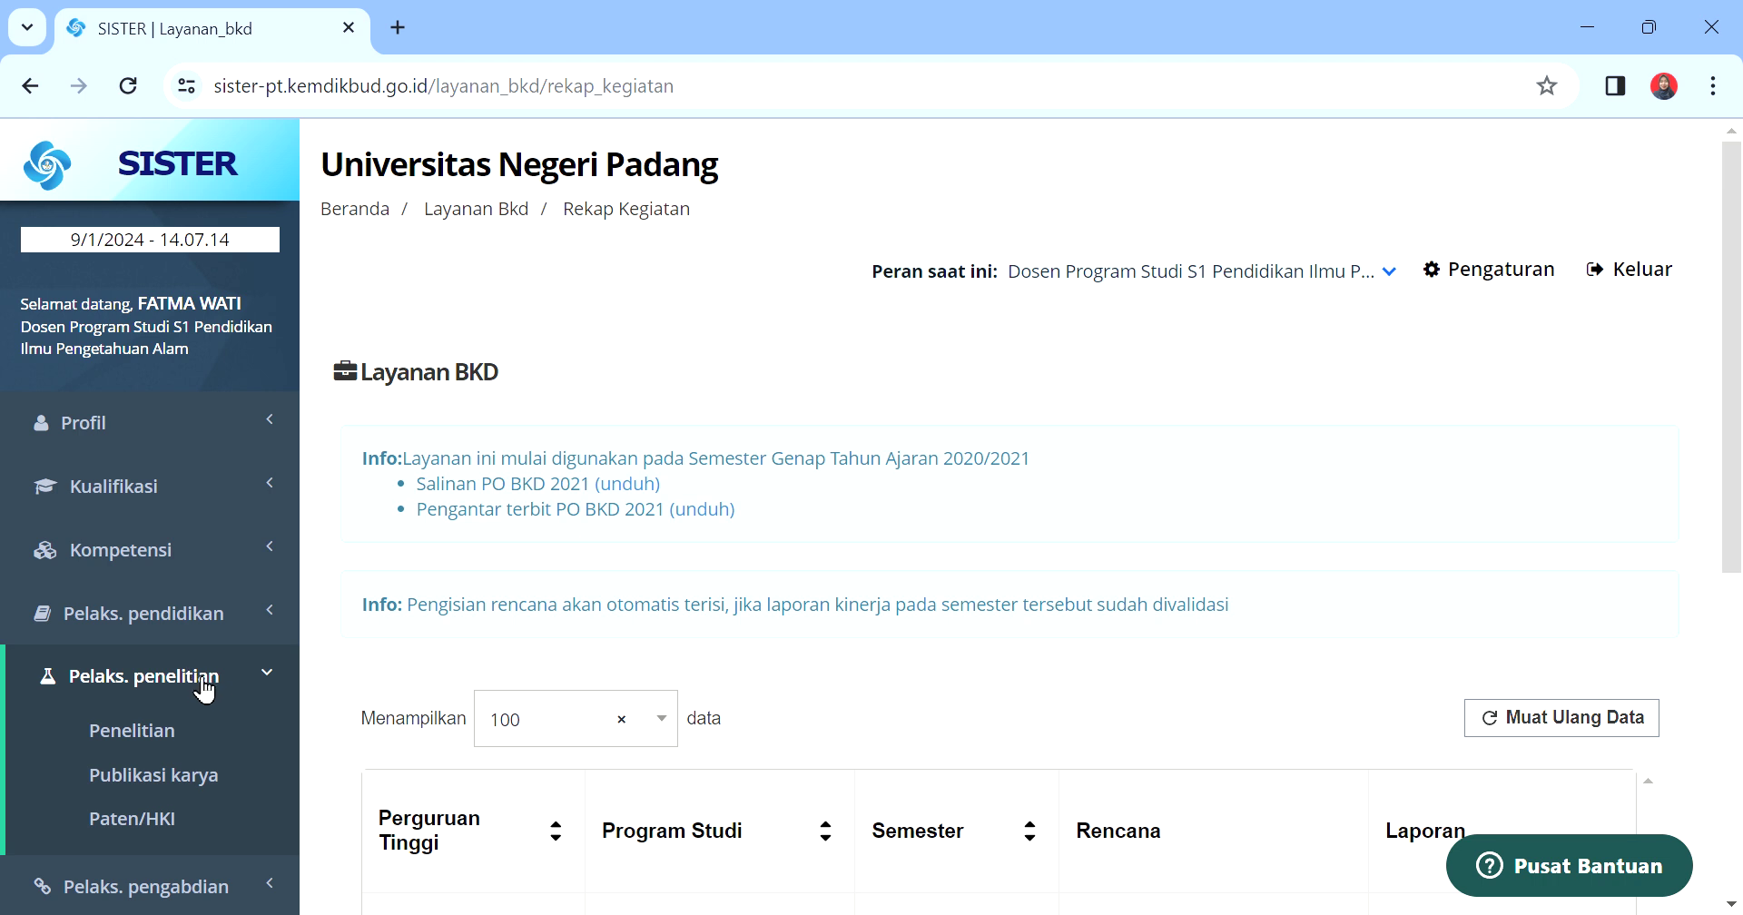
left_click(203, 683)
left_click(207, 687)
left_click(150, 733)
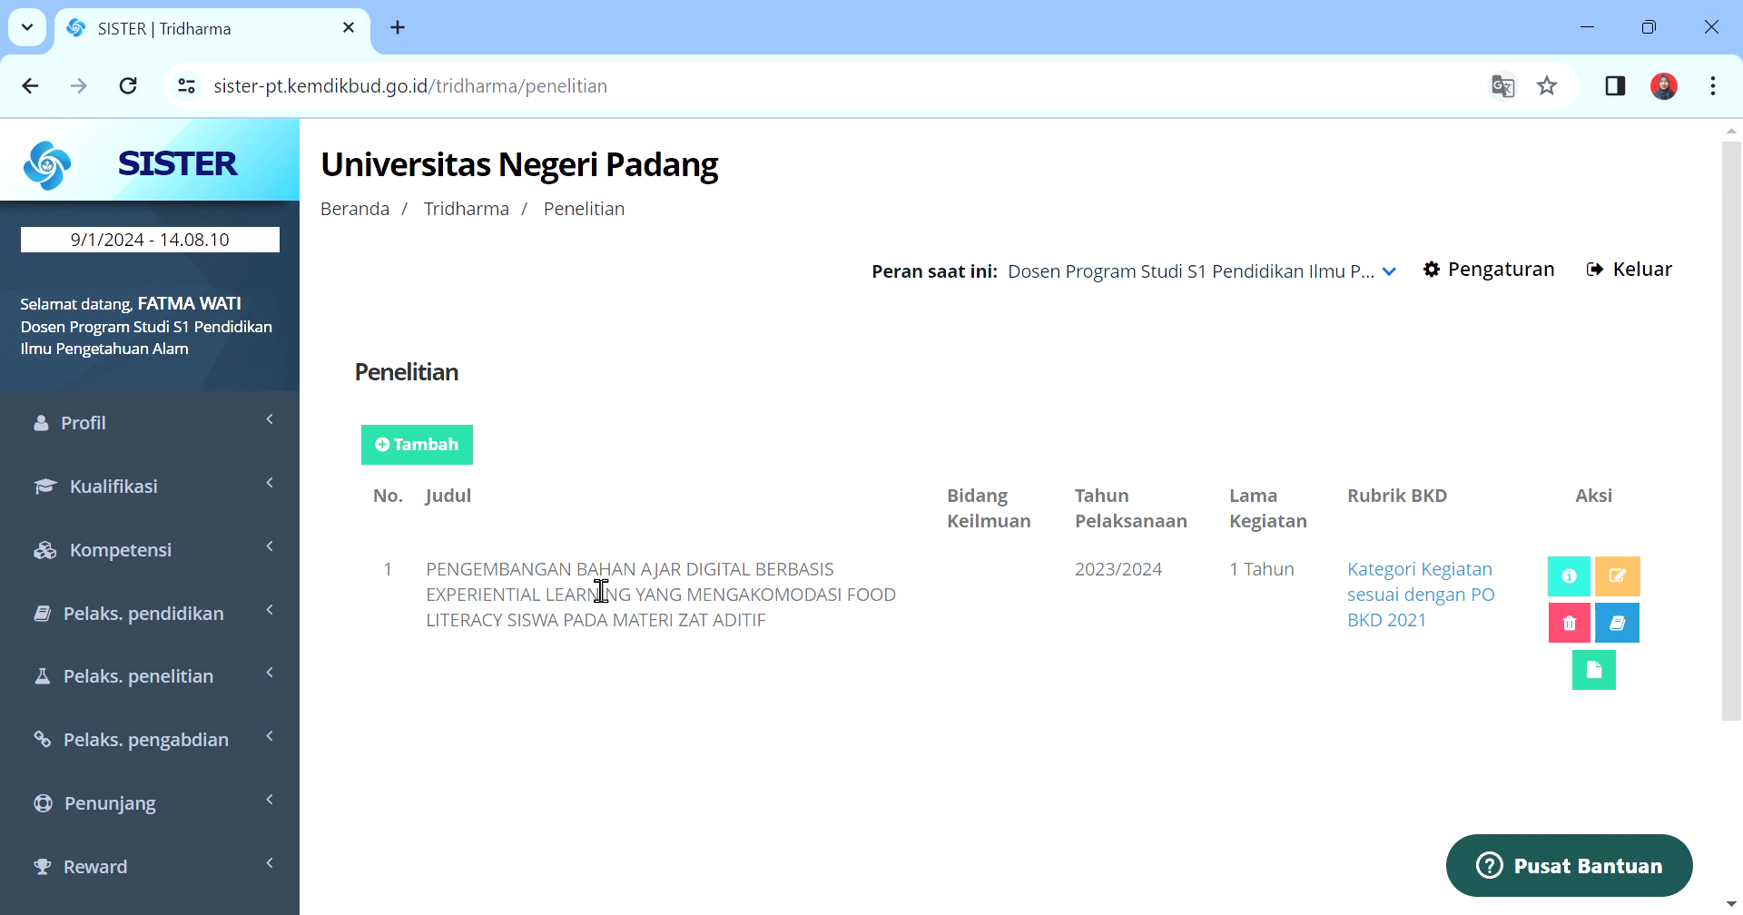
left_click(452, 452)
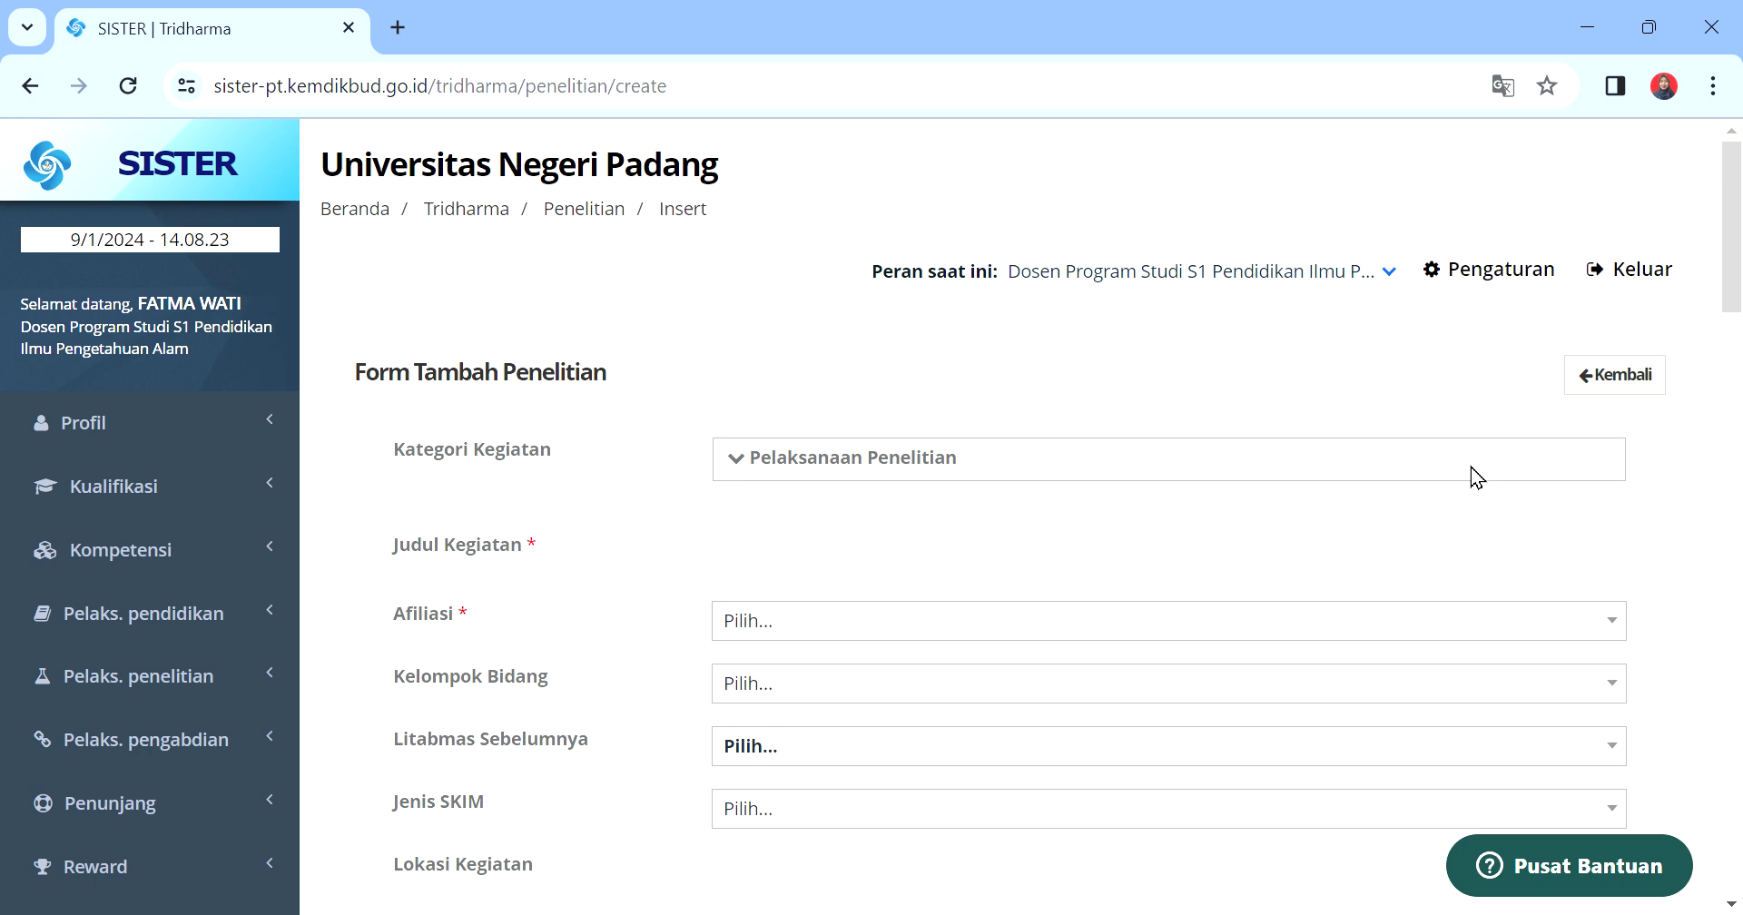
- Expand the Pelaksanaan Penelitian activity category and its Melaksanakan aktivitas penelitian group
left_click(771, 464)
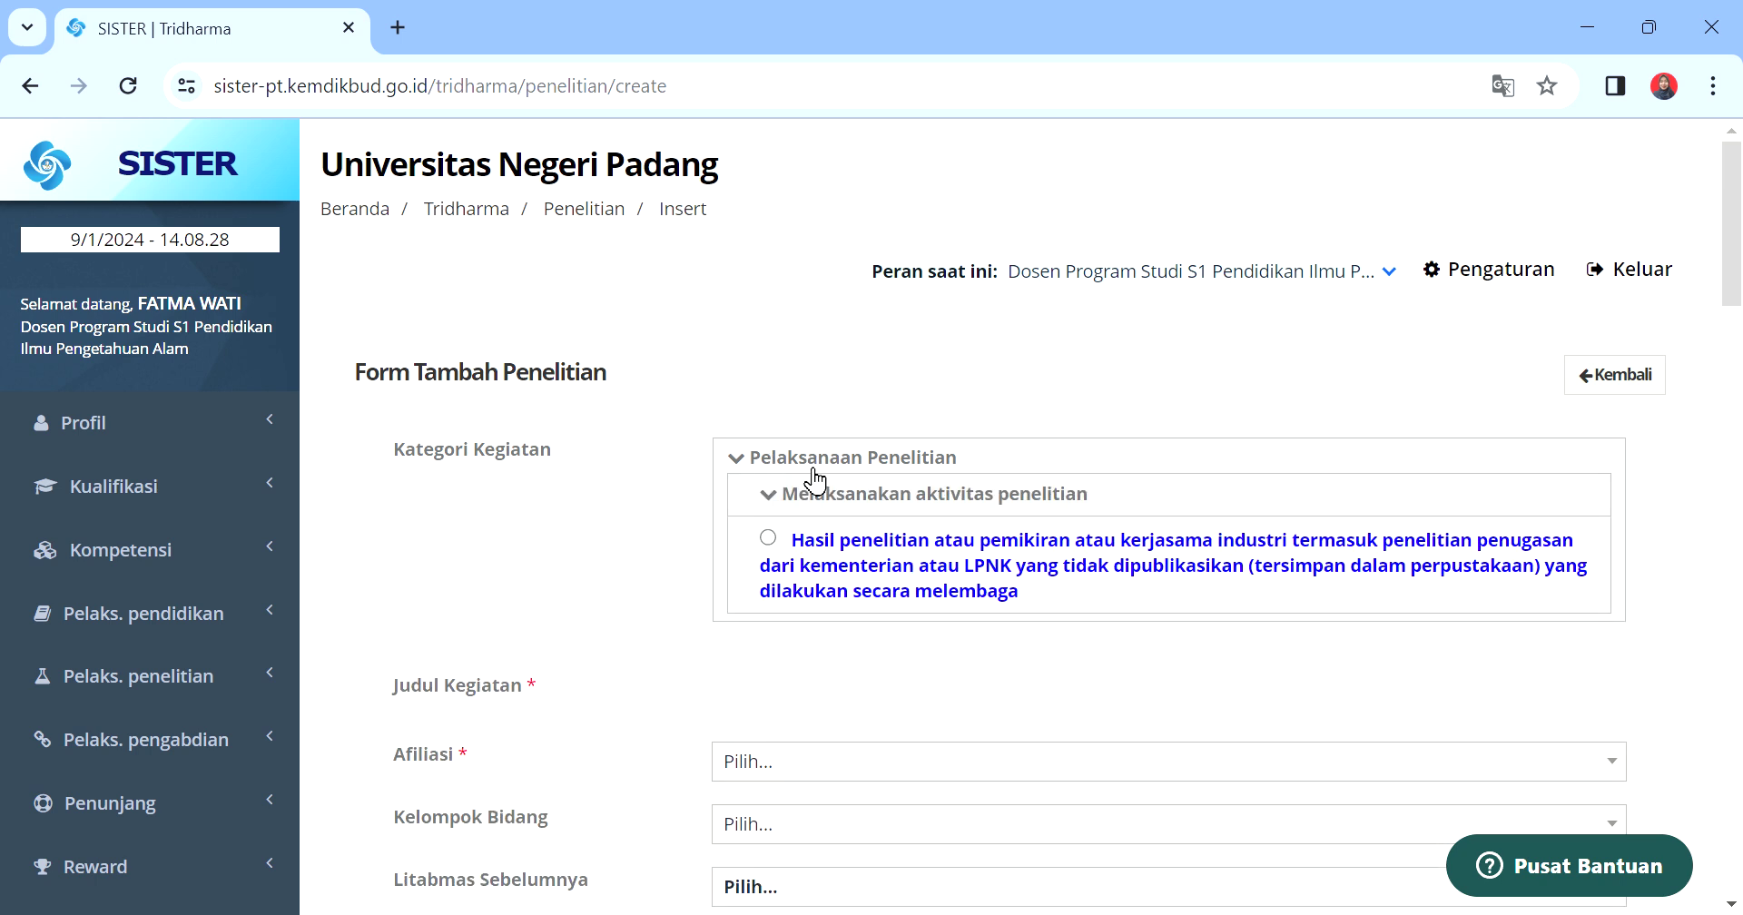
left_click(788, 501)
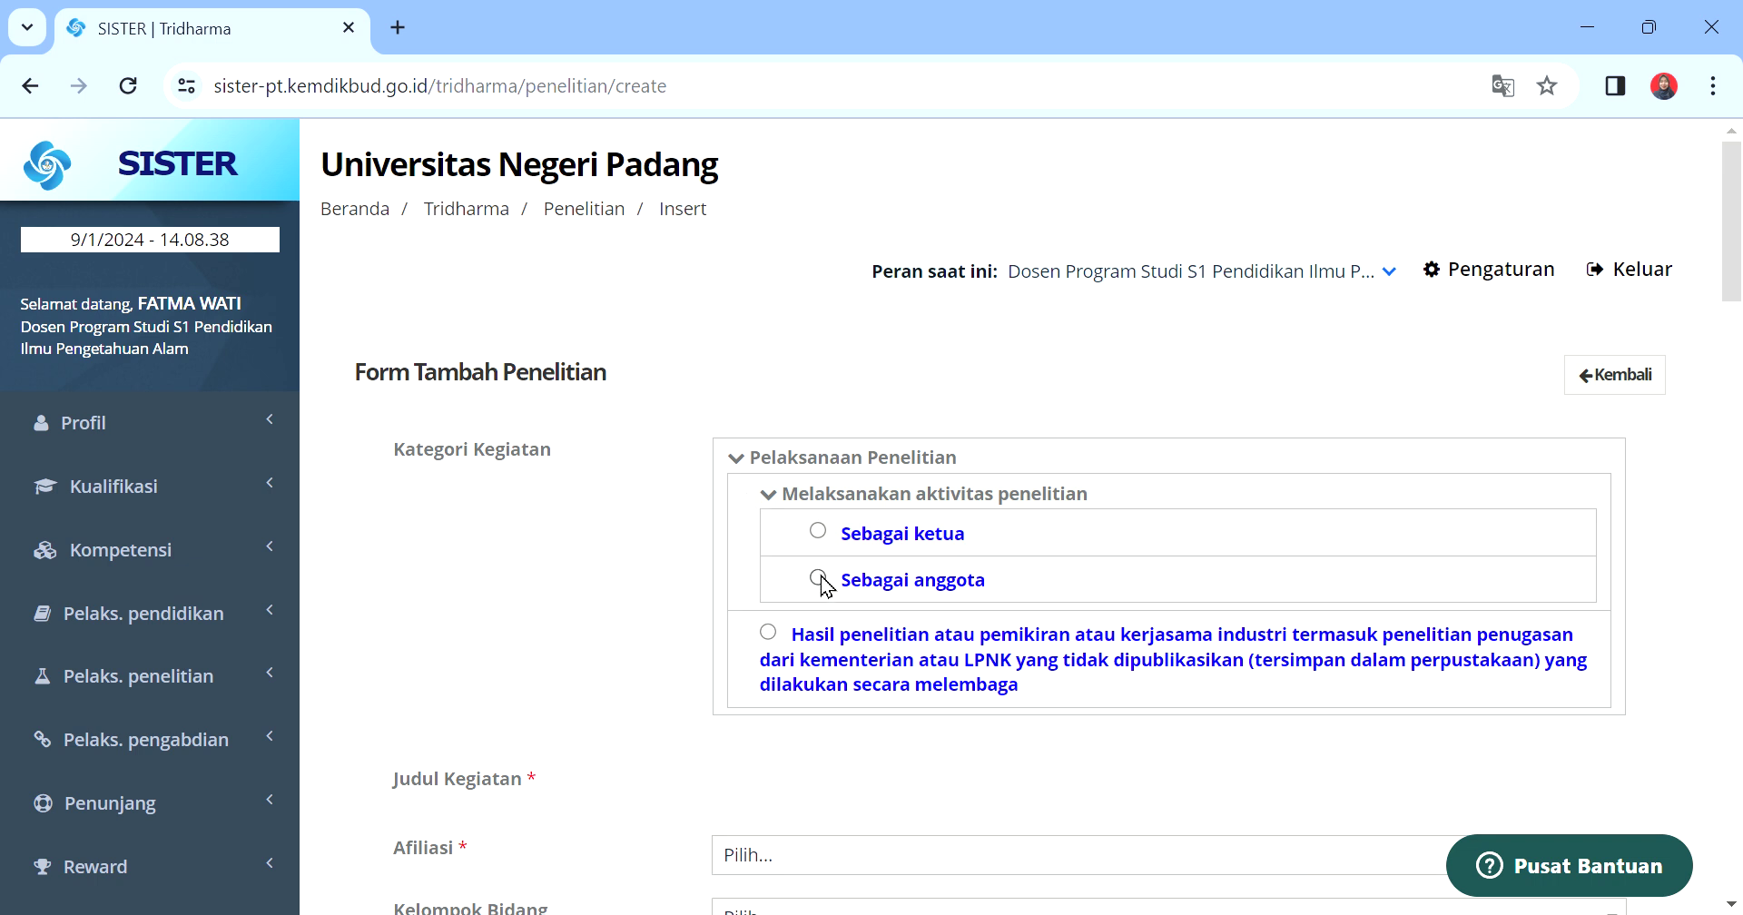
left_click(779, 497)
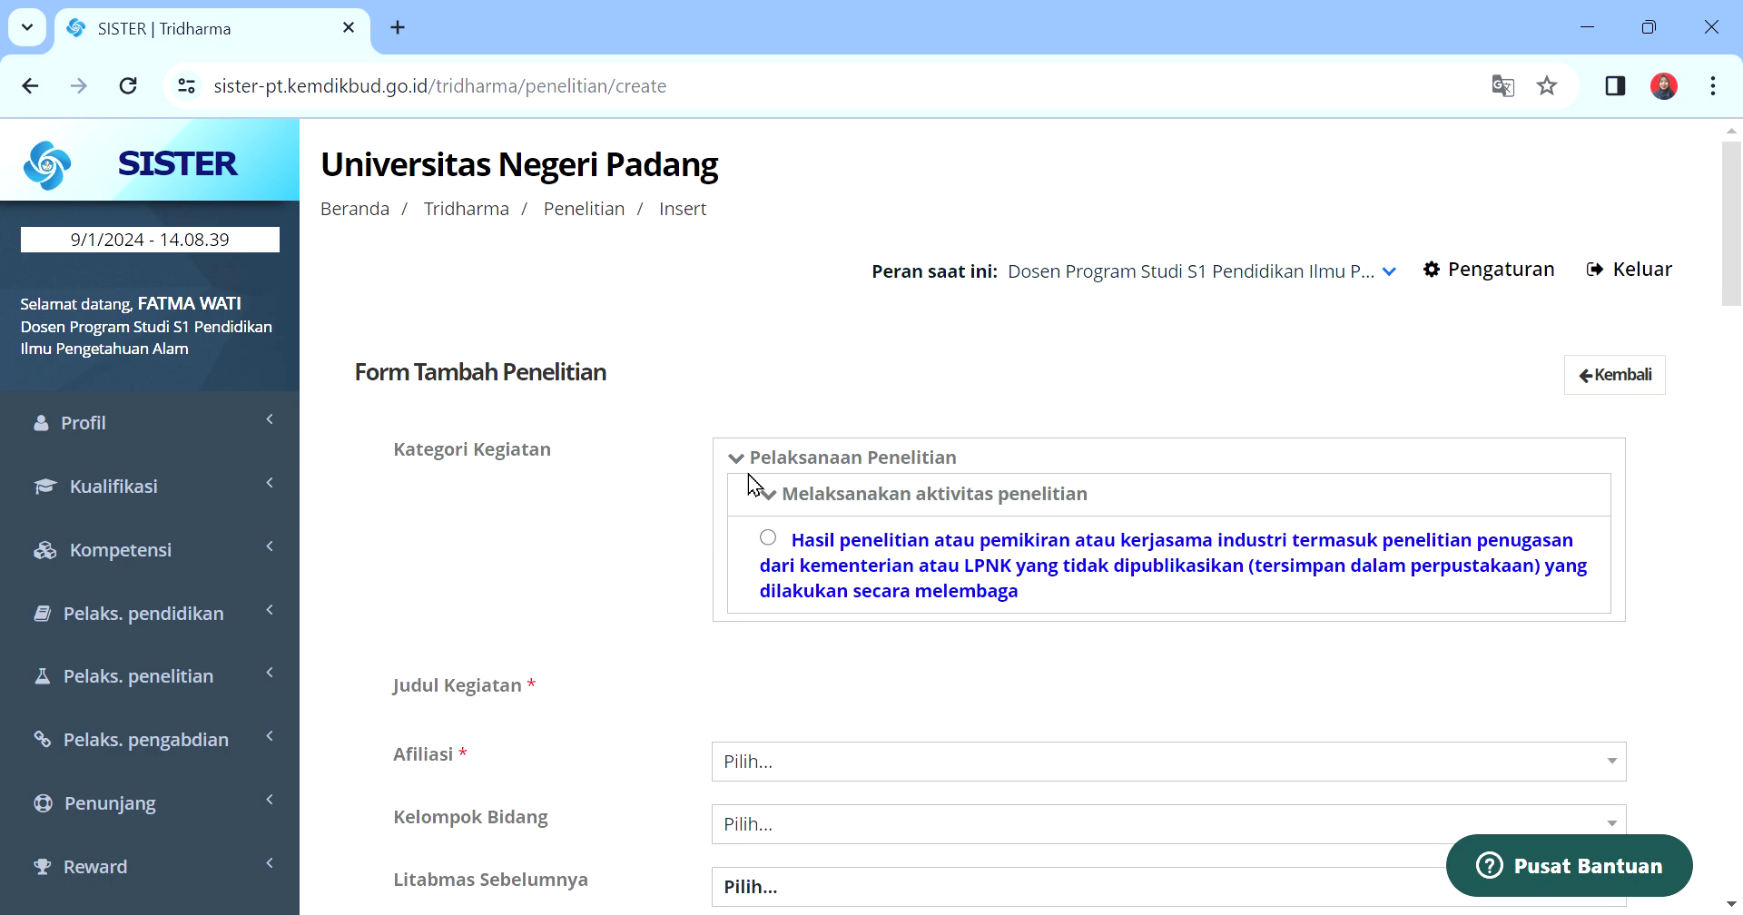
left_click(748, 472)
left_click(748, 472)
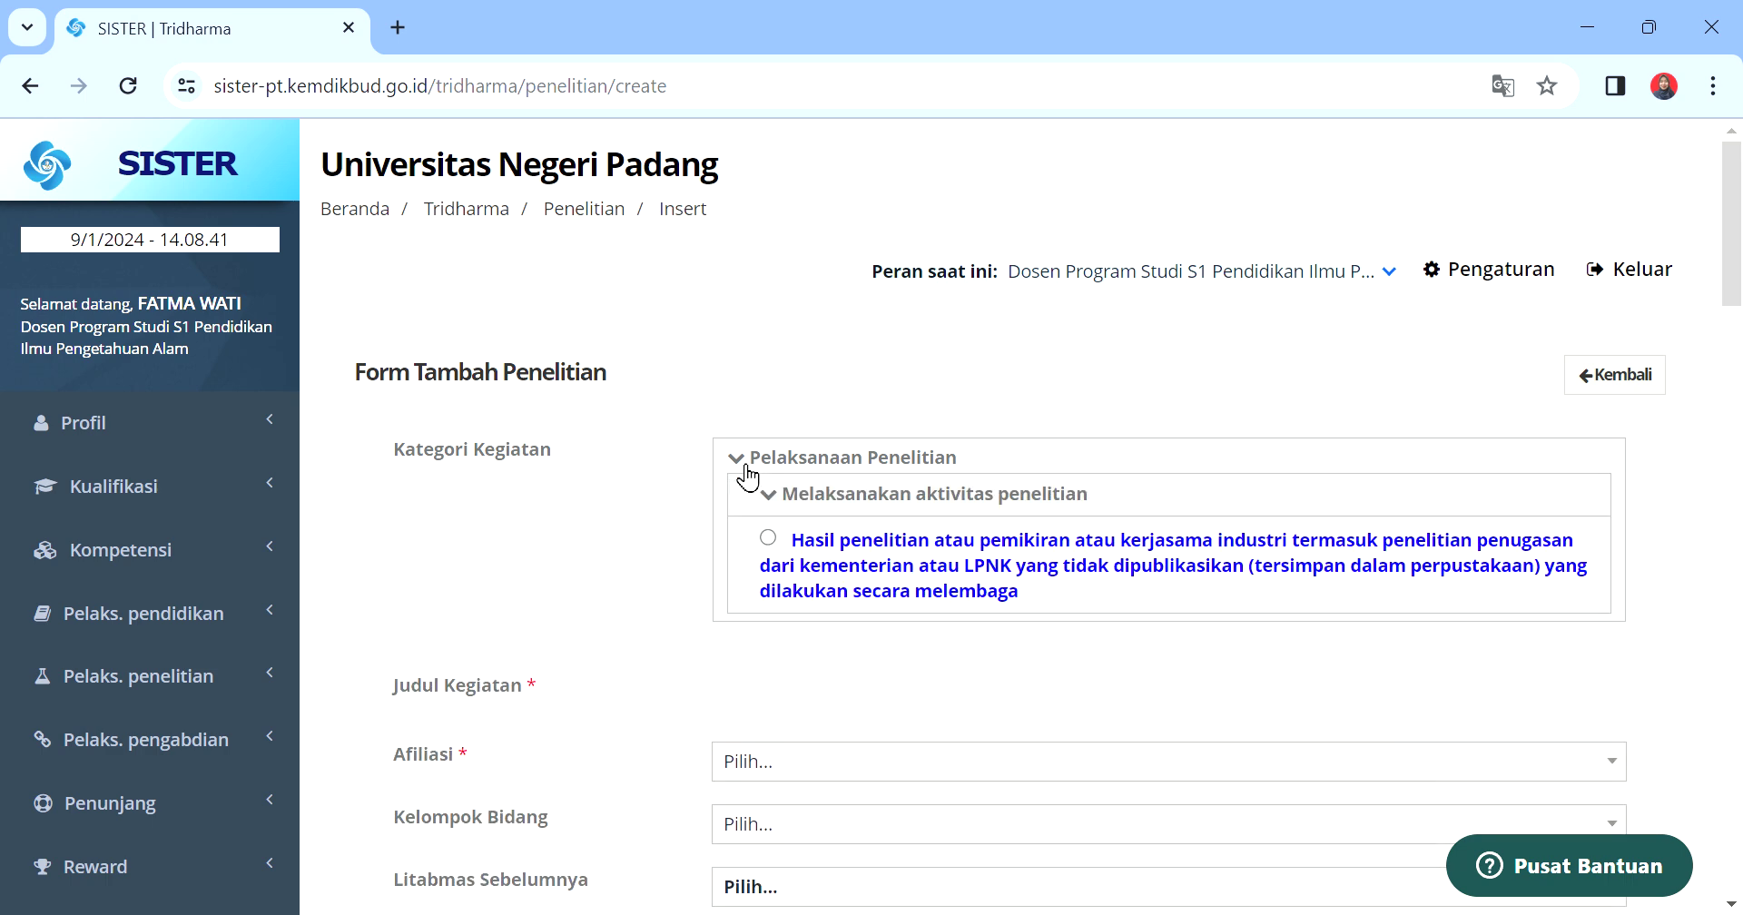
left_click(783, 499)
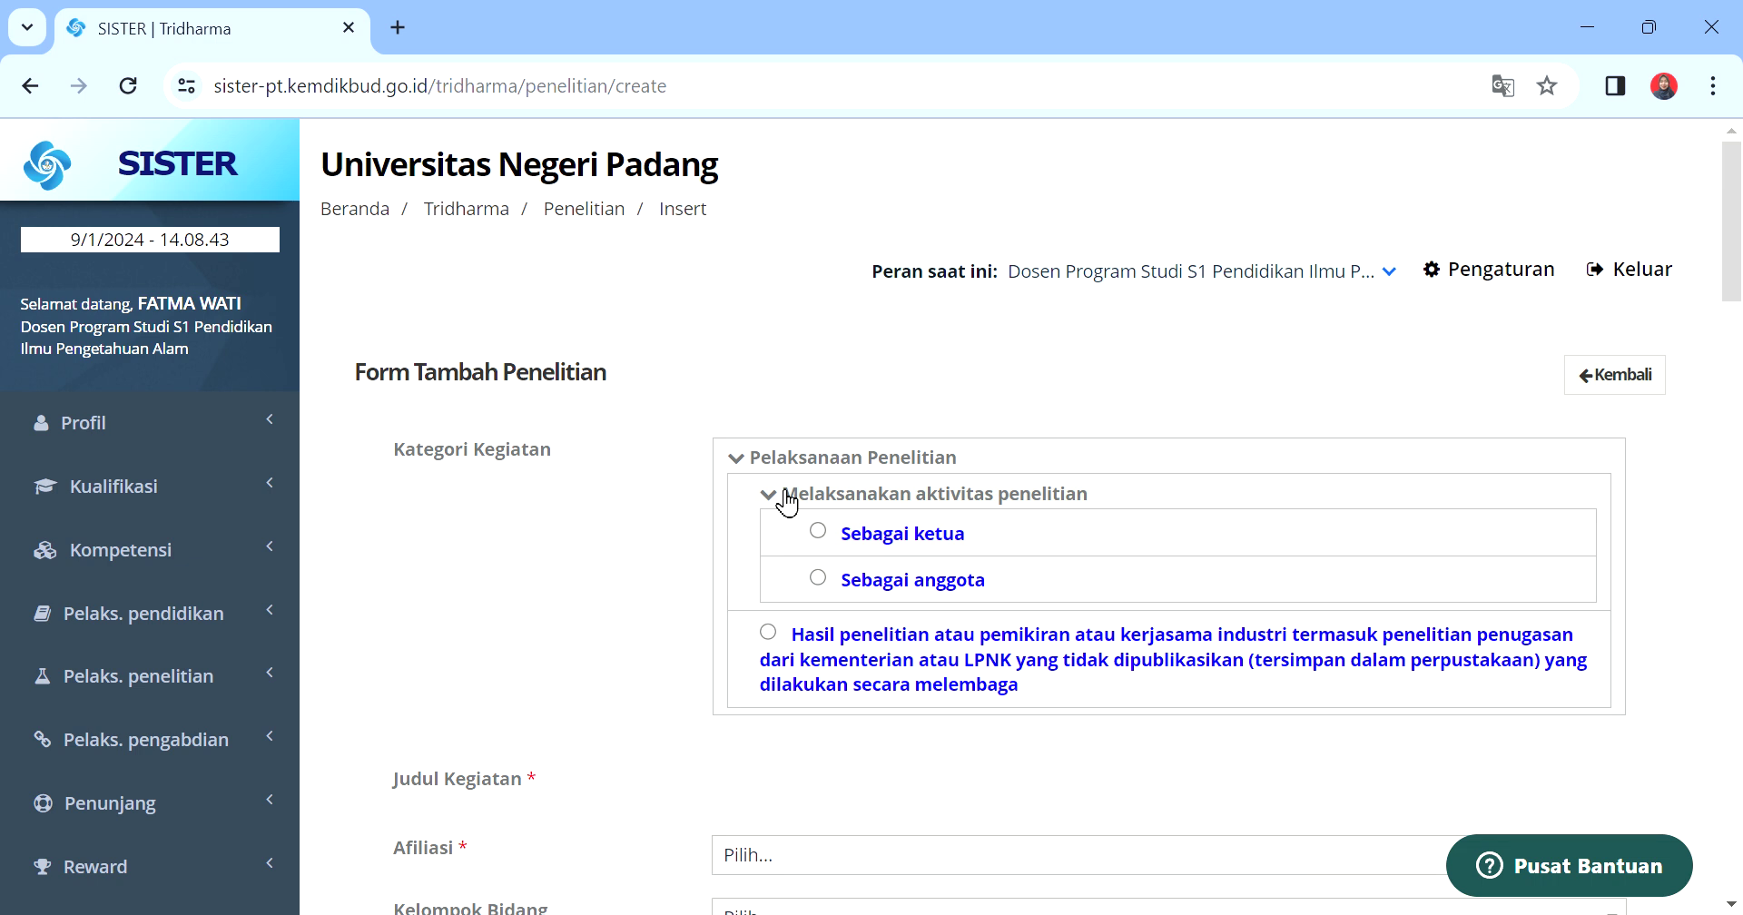
- Choose the activity category for institutional research results not published (tersimpan dalam perpustakaan), "Hasil penelitian atau pemikiran atau kerjasama industri"
left_click(816, 583)
left_click(768, 632)
left_click(771, 497)
left_click(773, 496)
left_click(818, 579)
left_click(770, 635)
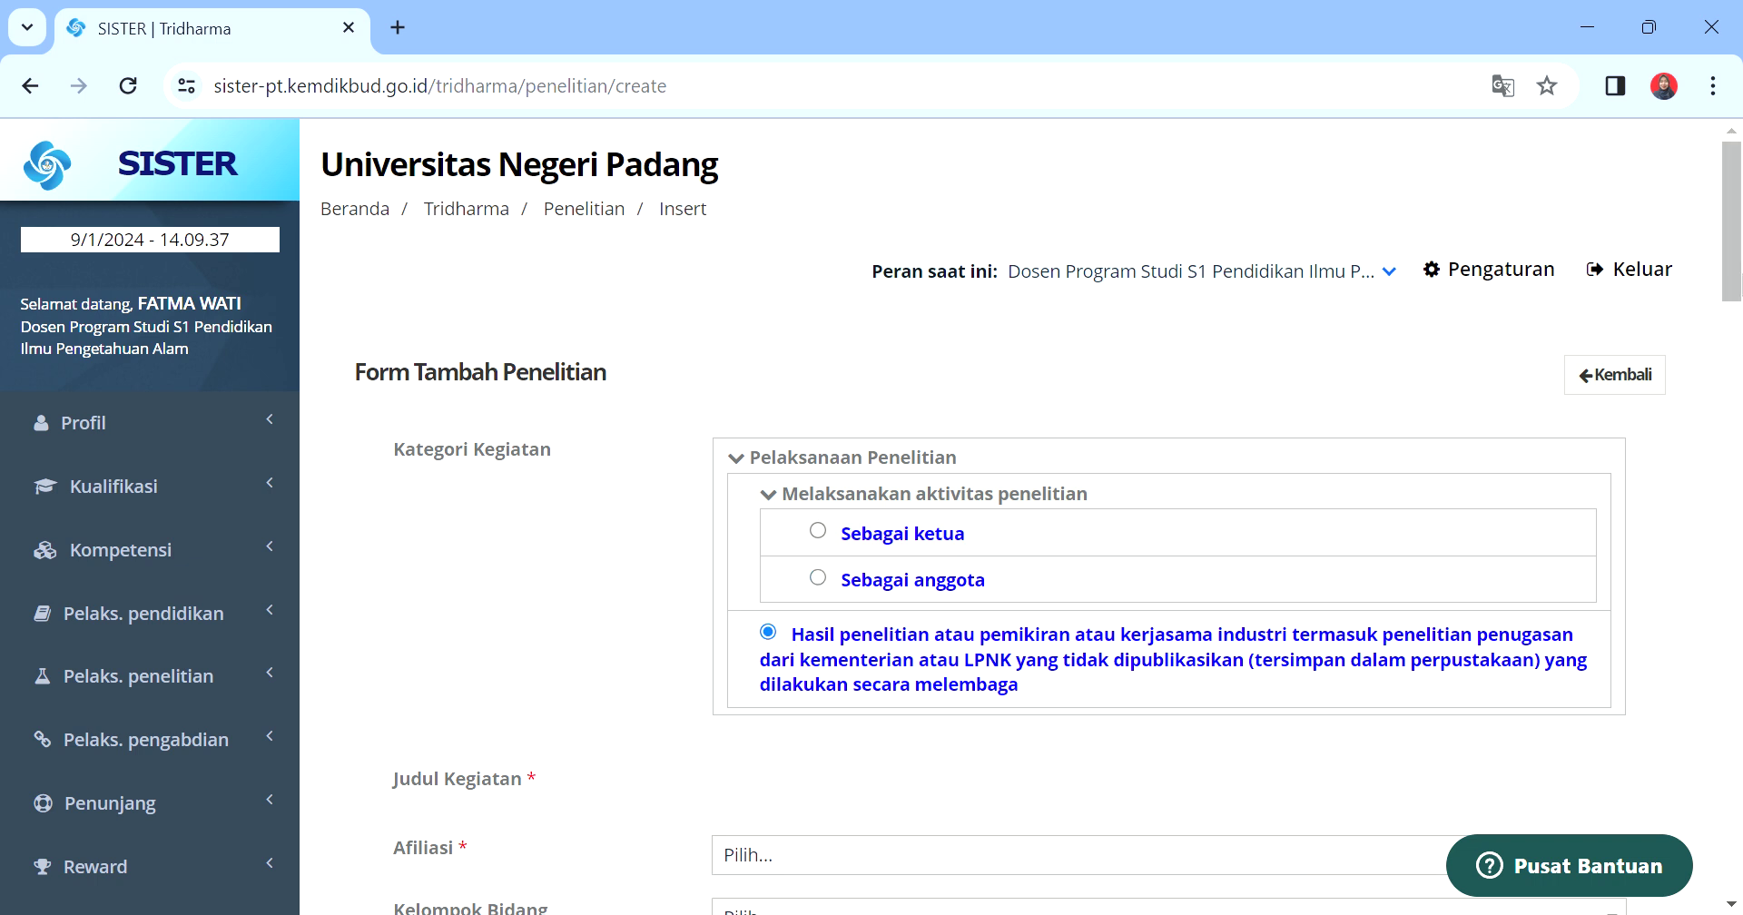
- Set the research entry's Afiliasi to Universitas Negeri Padang
scroll(1733, 262, "down", 5)
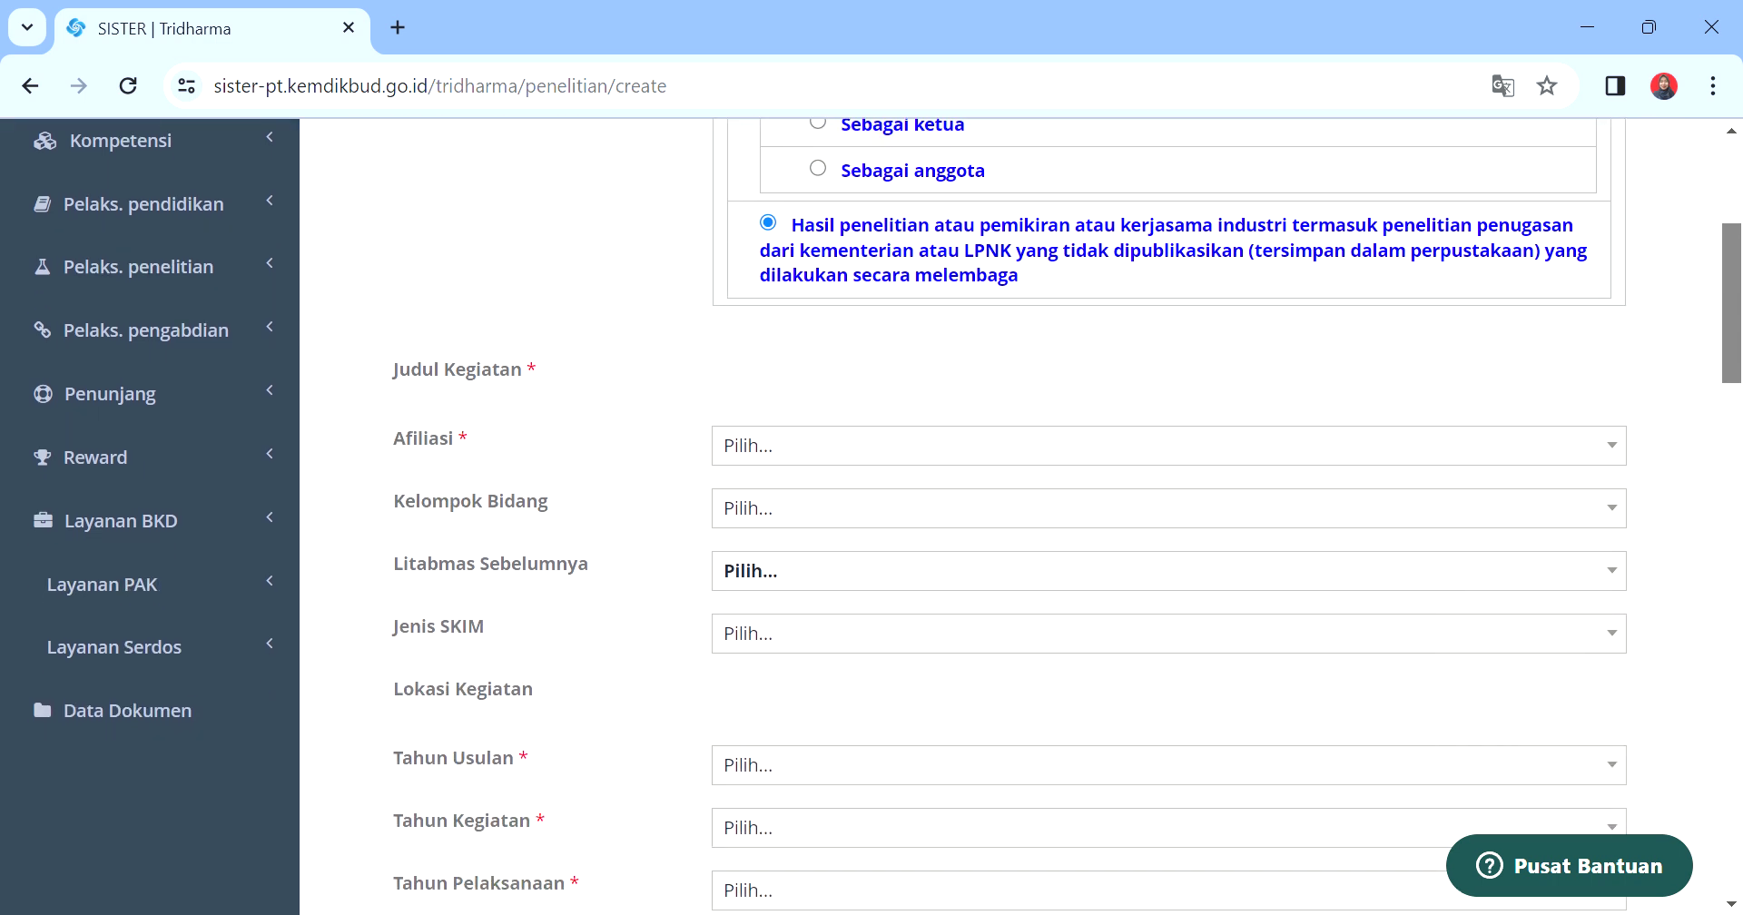
left_click(919, 413)
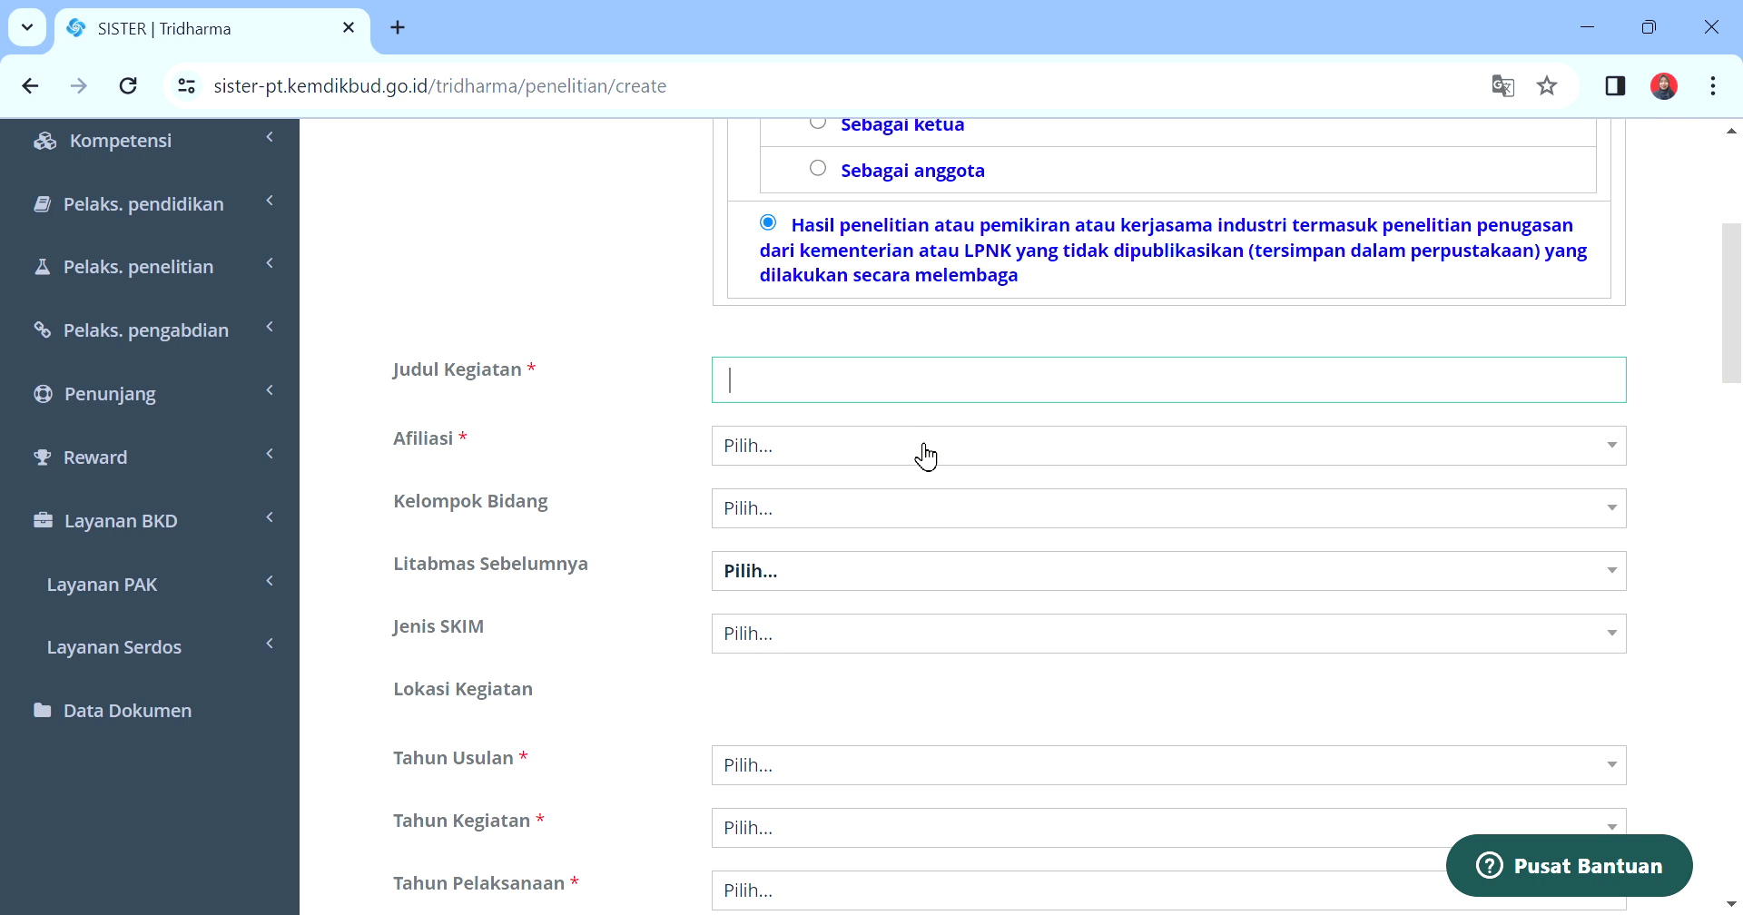
left_click(926, 446)
left_click(926, 445)
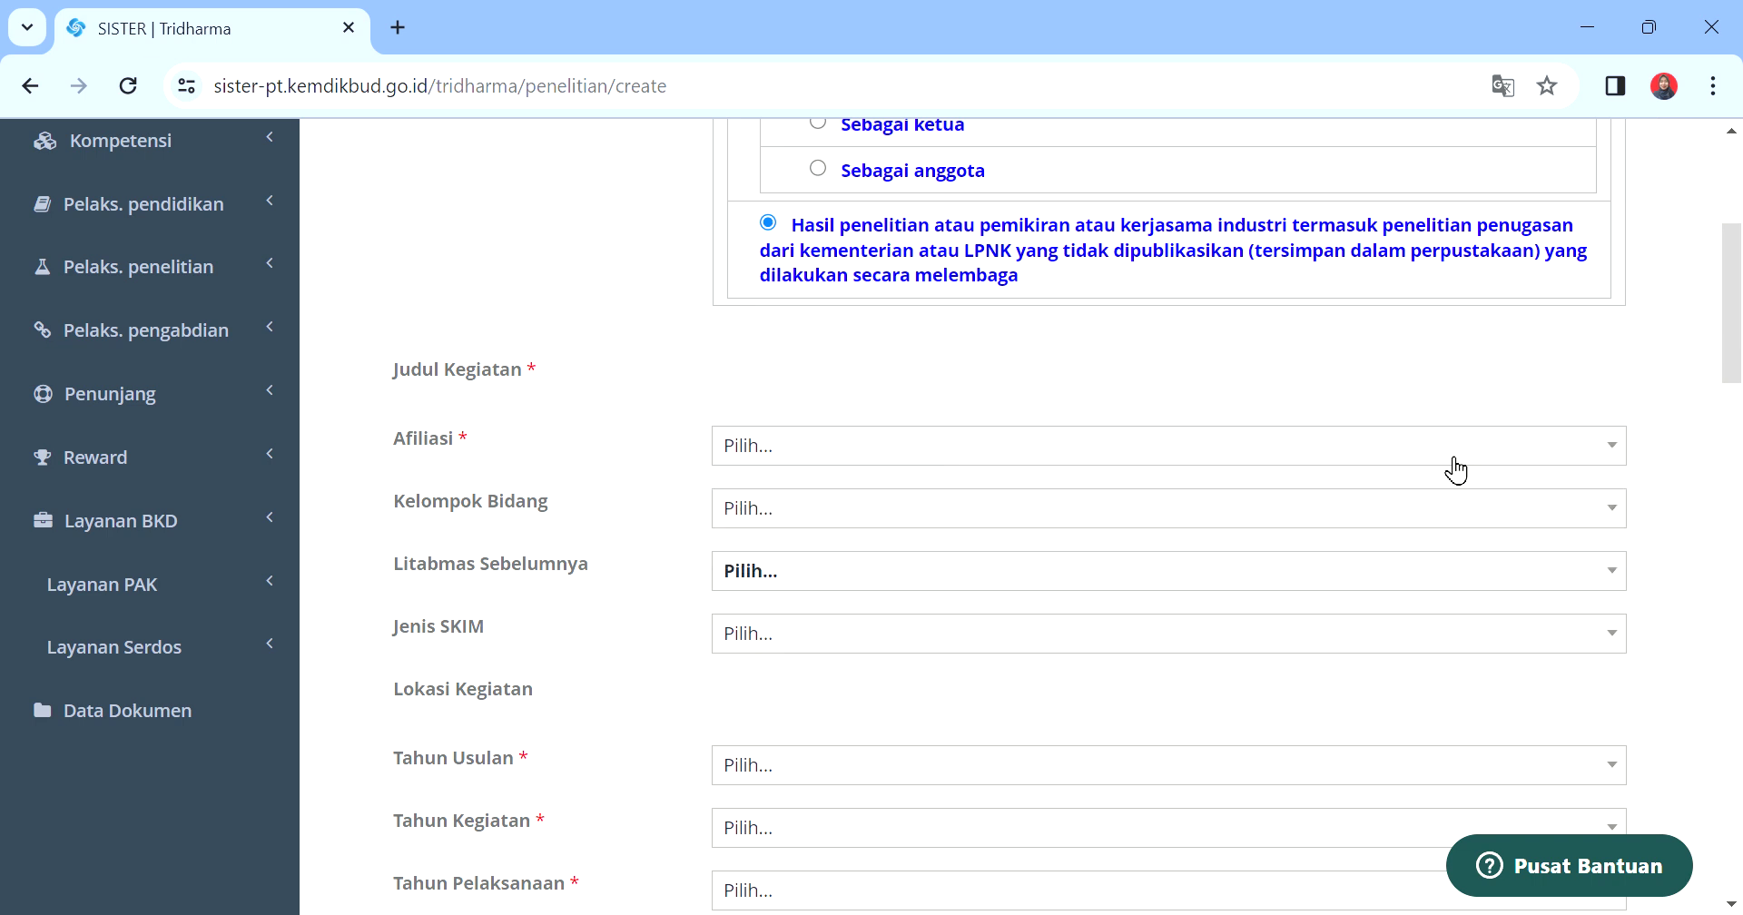
left_click(1608, 462)
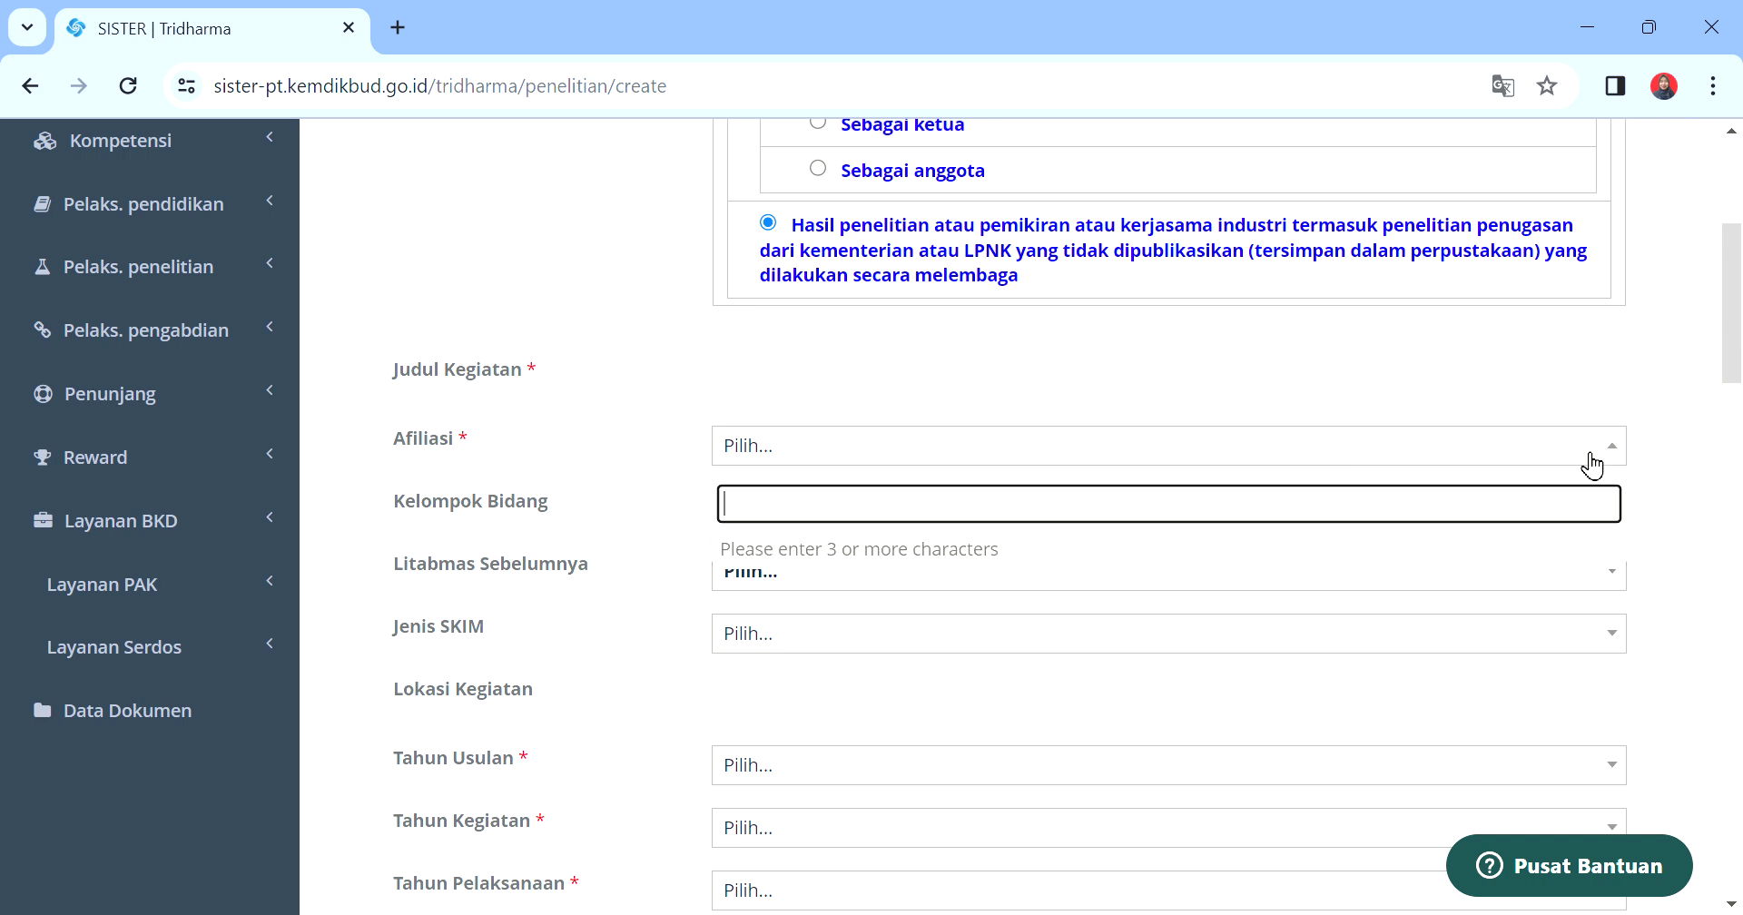
left_click(1128, 532)
type("univer")
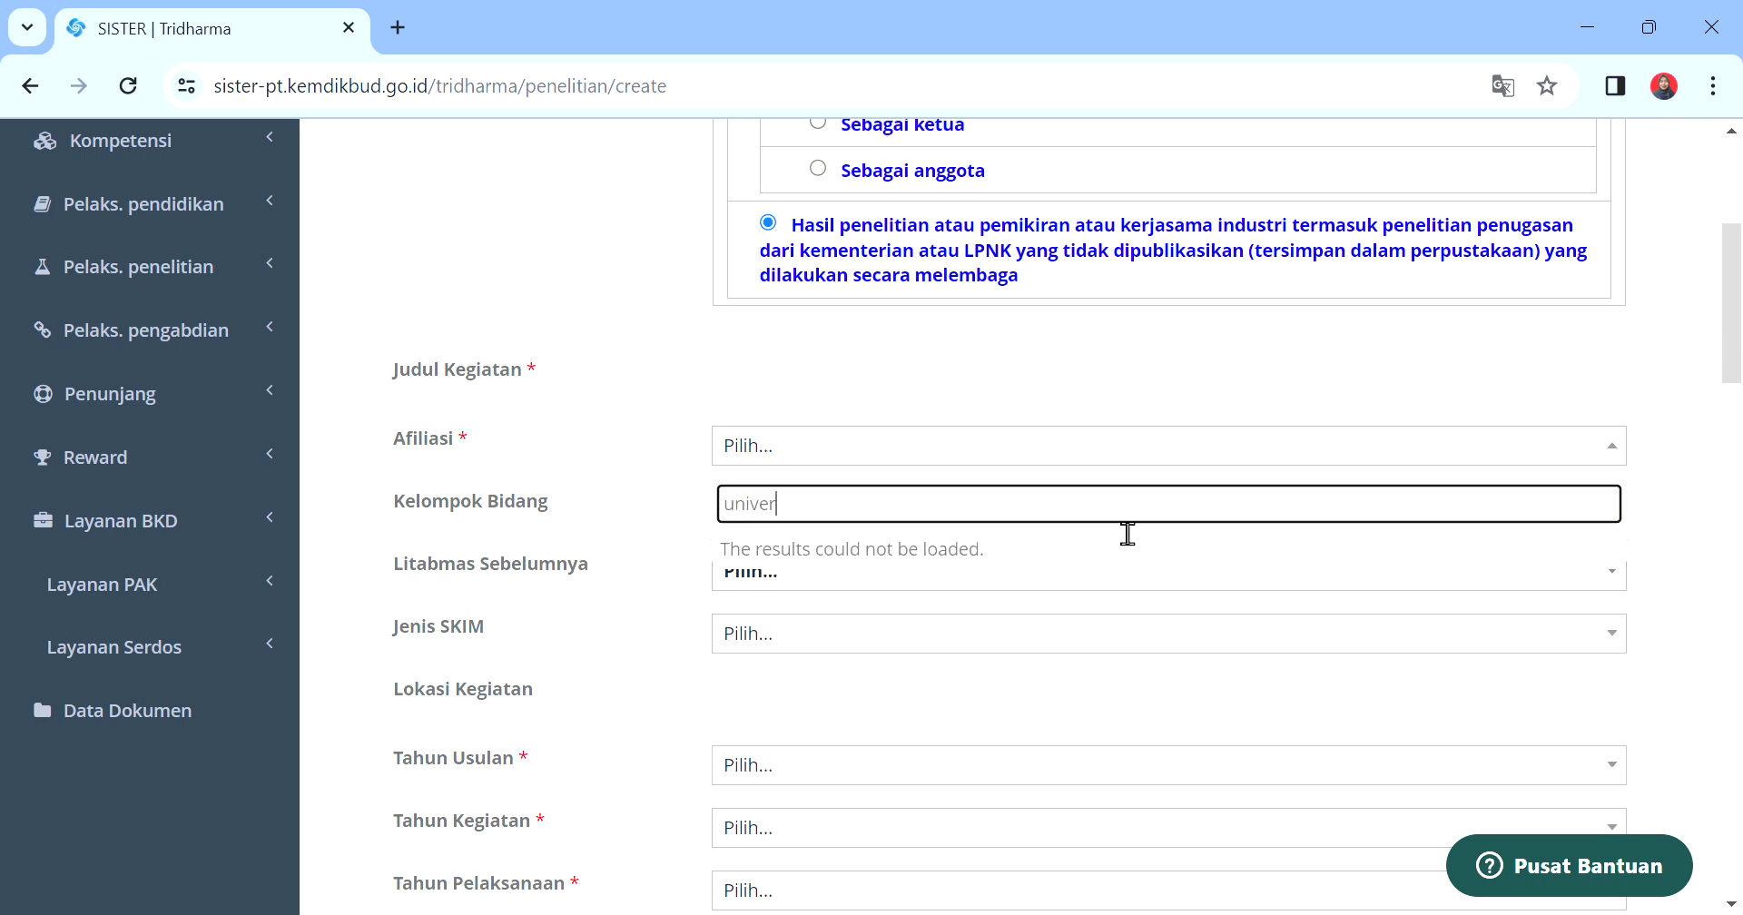
type("sits")
key("BackSpace")
type("as n")
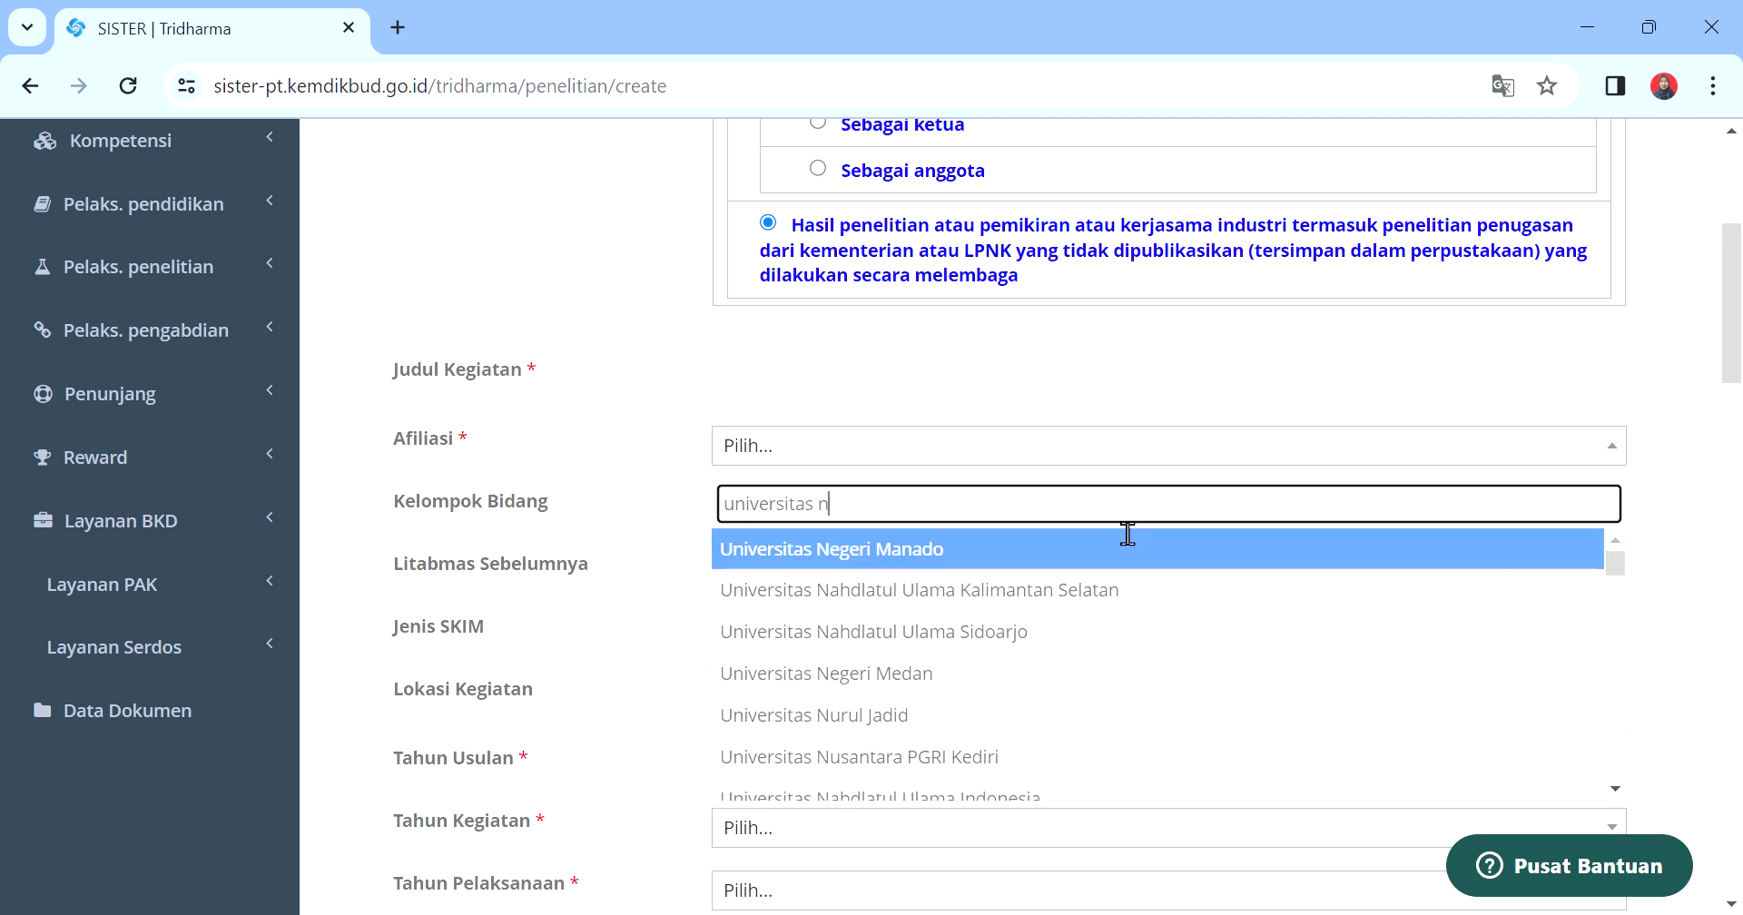
type("egeri p")
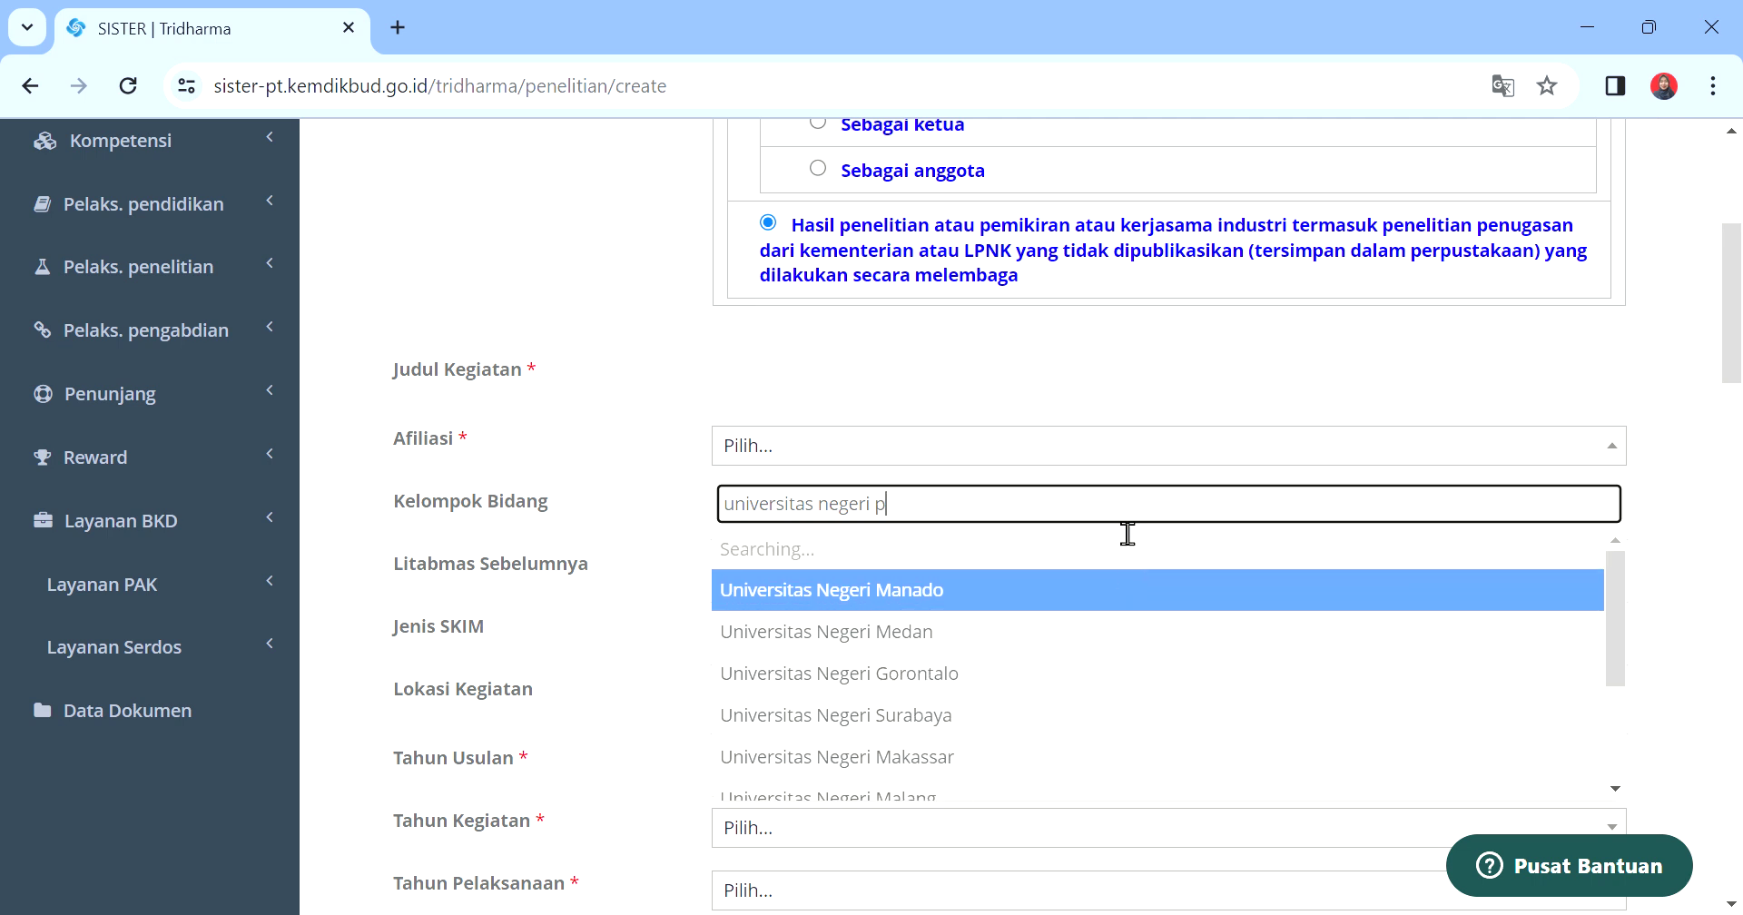
type("adang")
left_click(1028, 548)
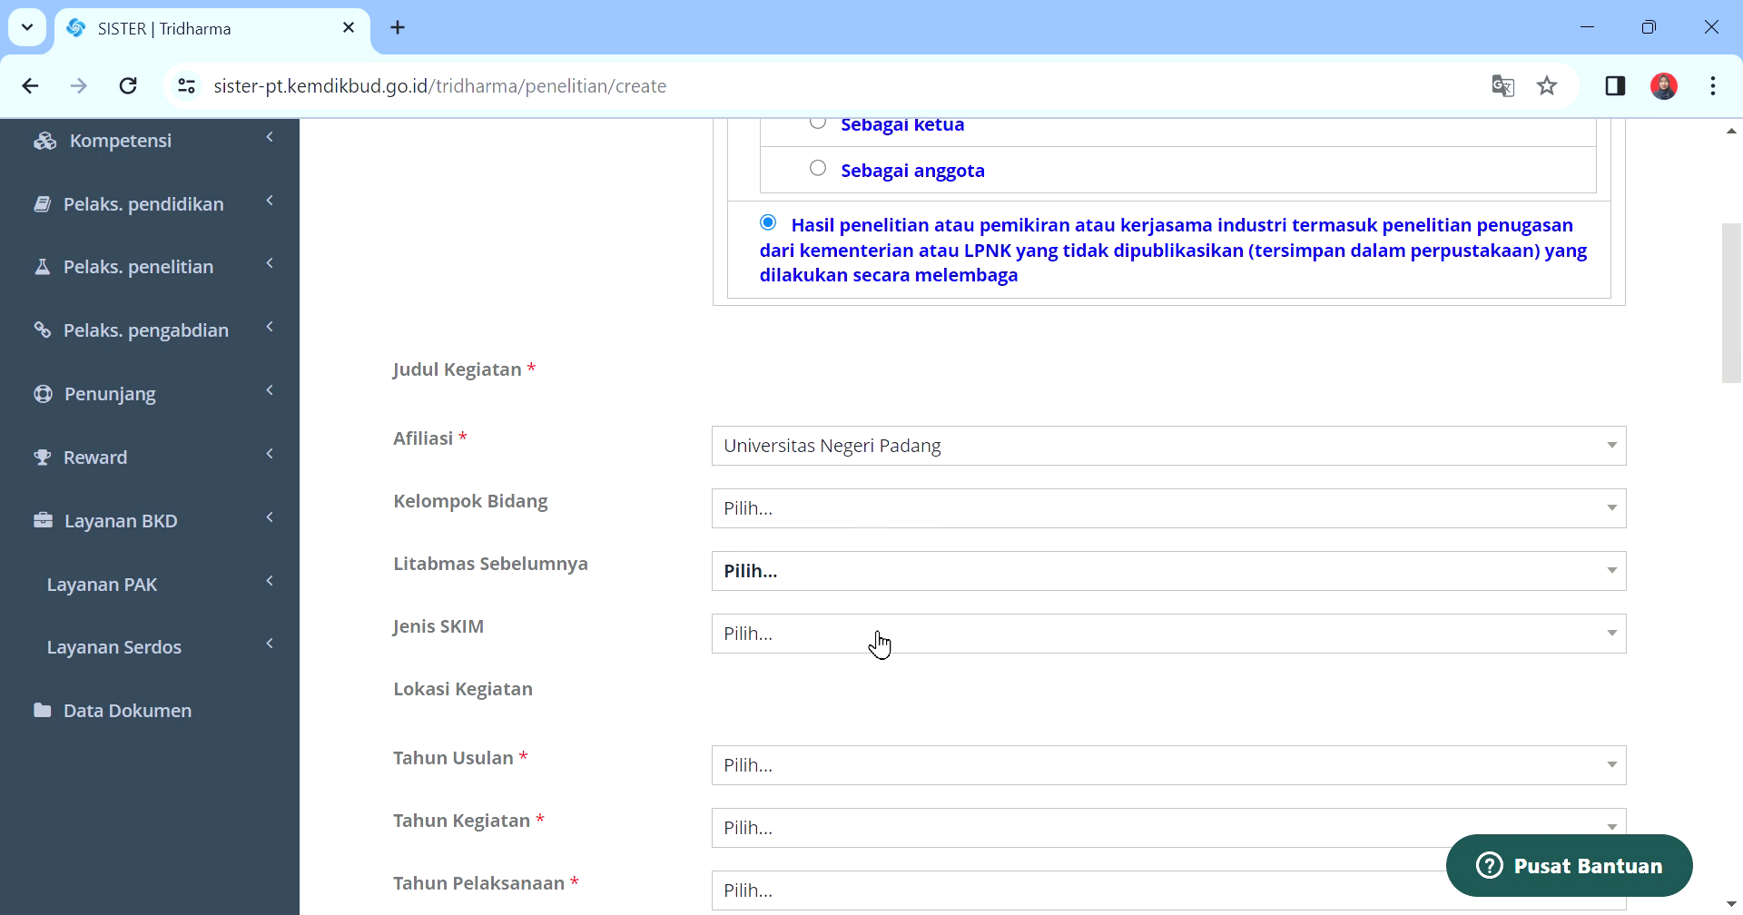
- Set Kelompok Bidang to Pendidikan Ilmu Pengetahuan Alam (Sains)
left_click(849, 523)
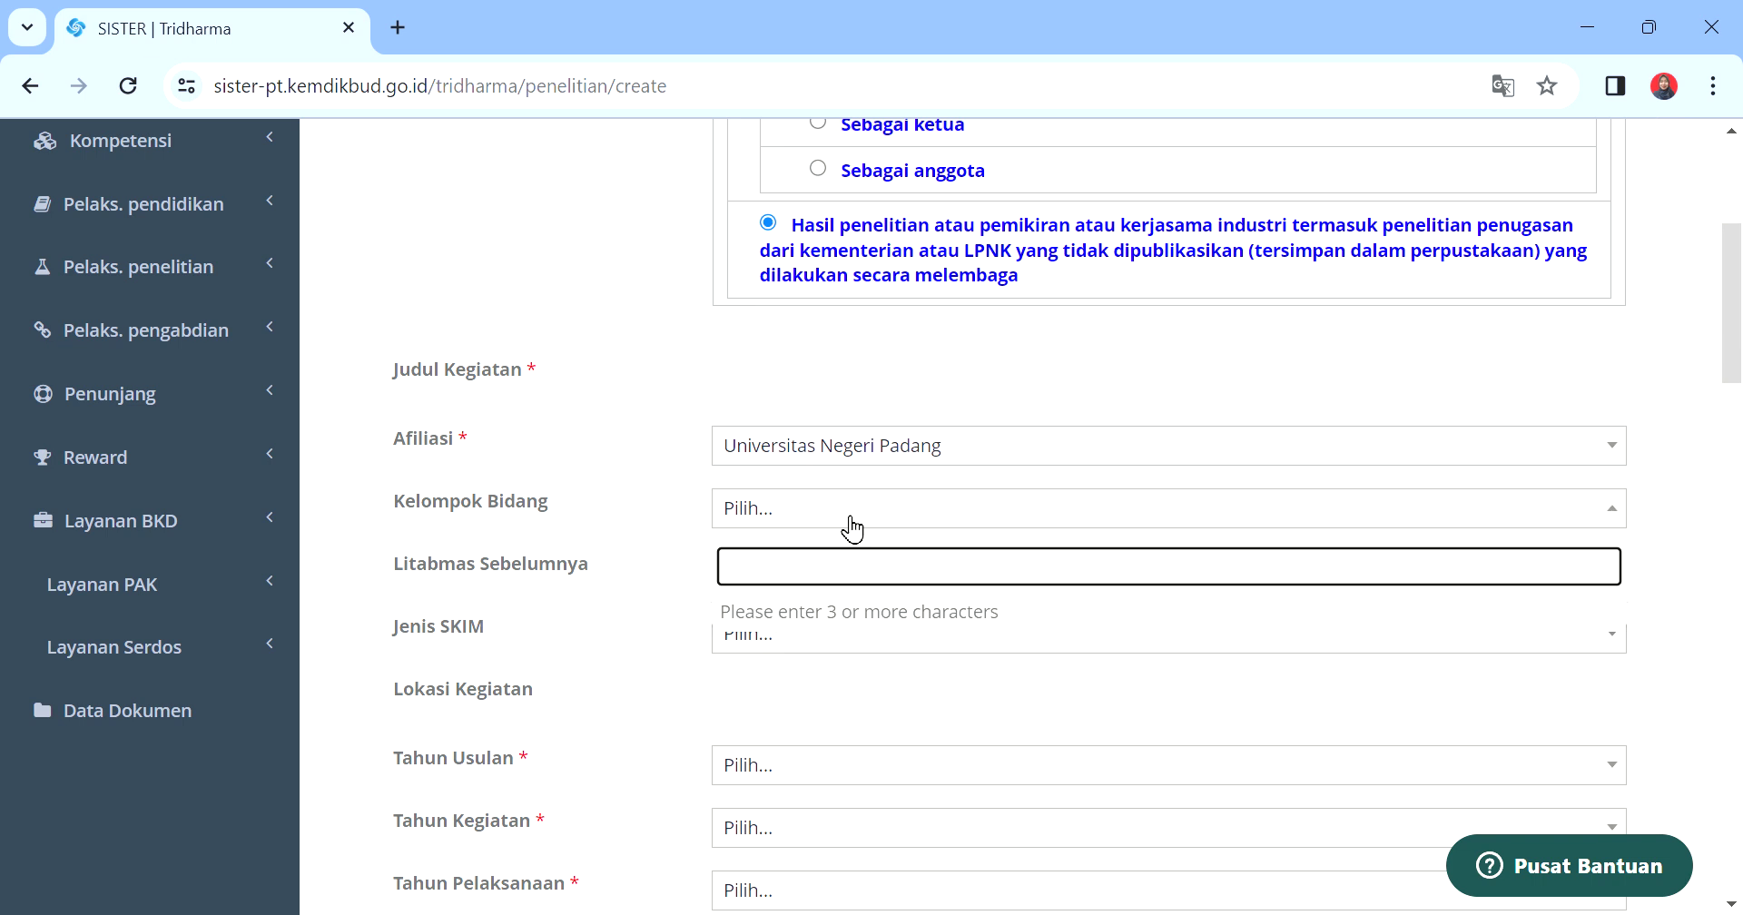
type("pendidi")
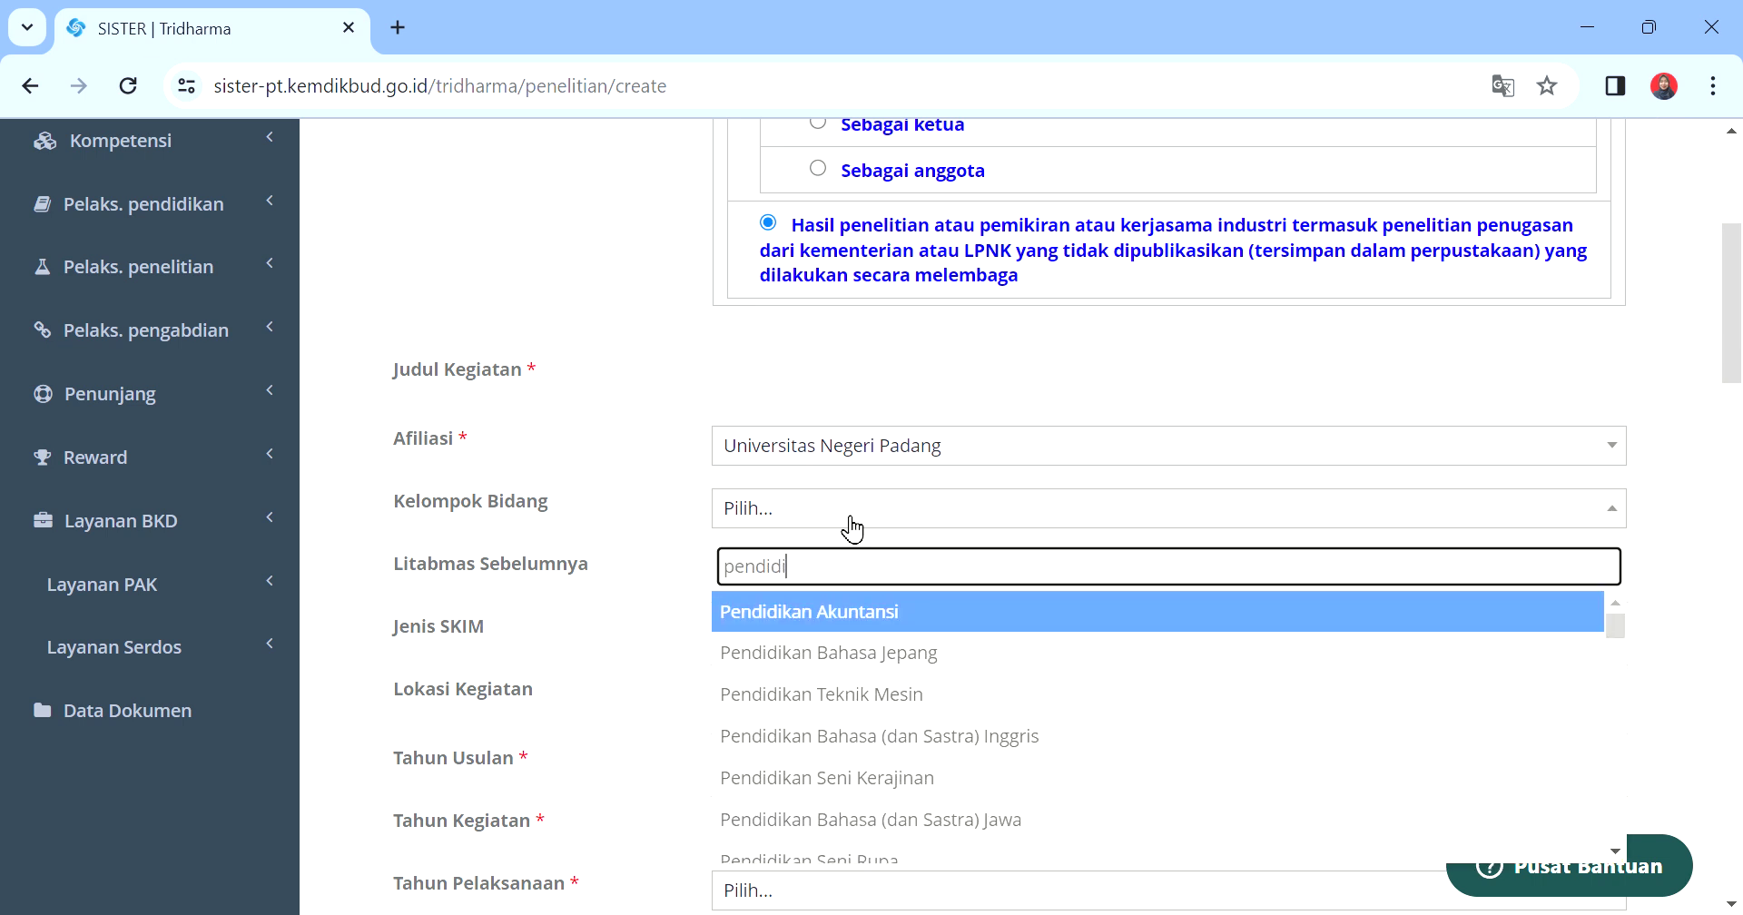
type("kan ilmu")
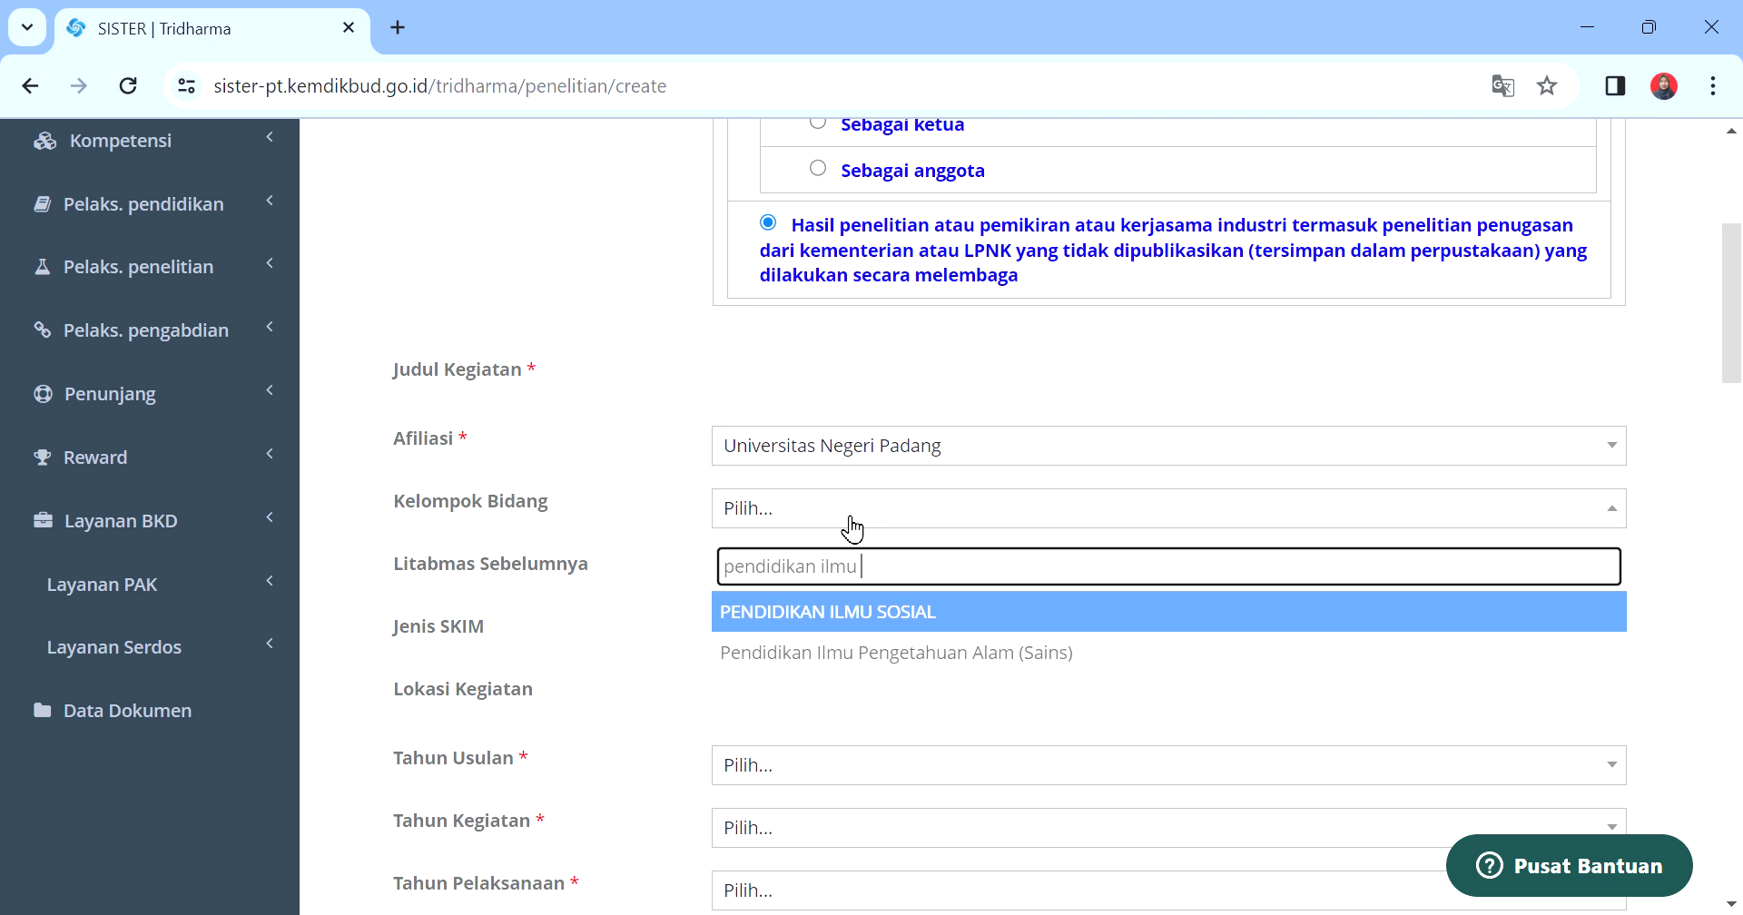
left_click(899, 655)
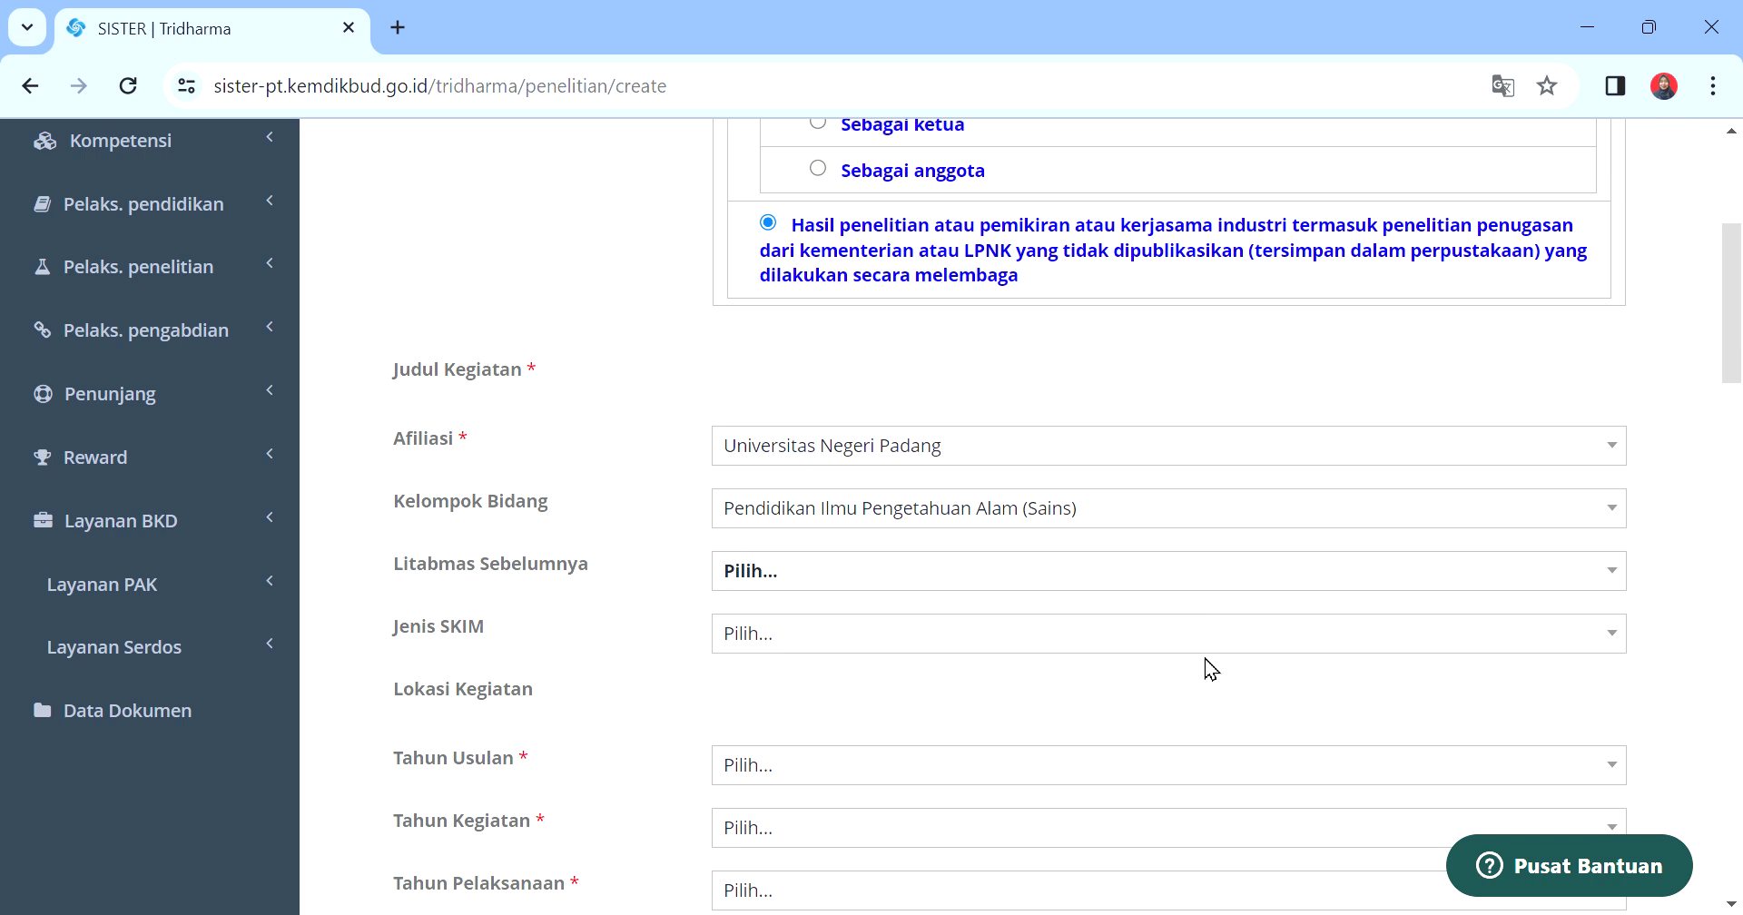
- Set Tahun Usulan, Tahun Kegiatan and Tahun Pelaksanaan all to 2023
left_click_drag(1731, 369, 1735, 409)
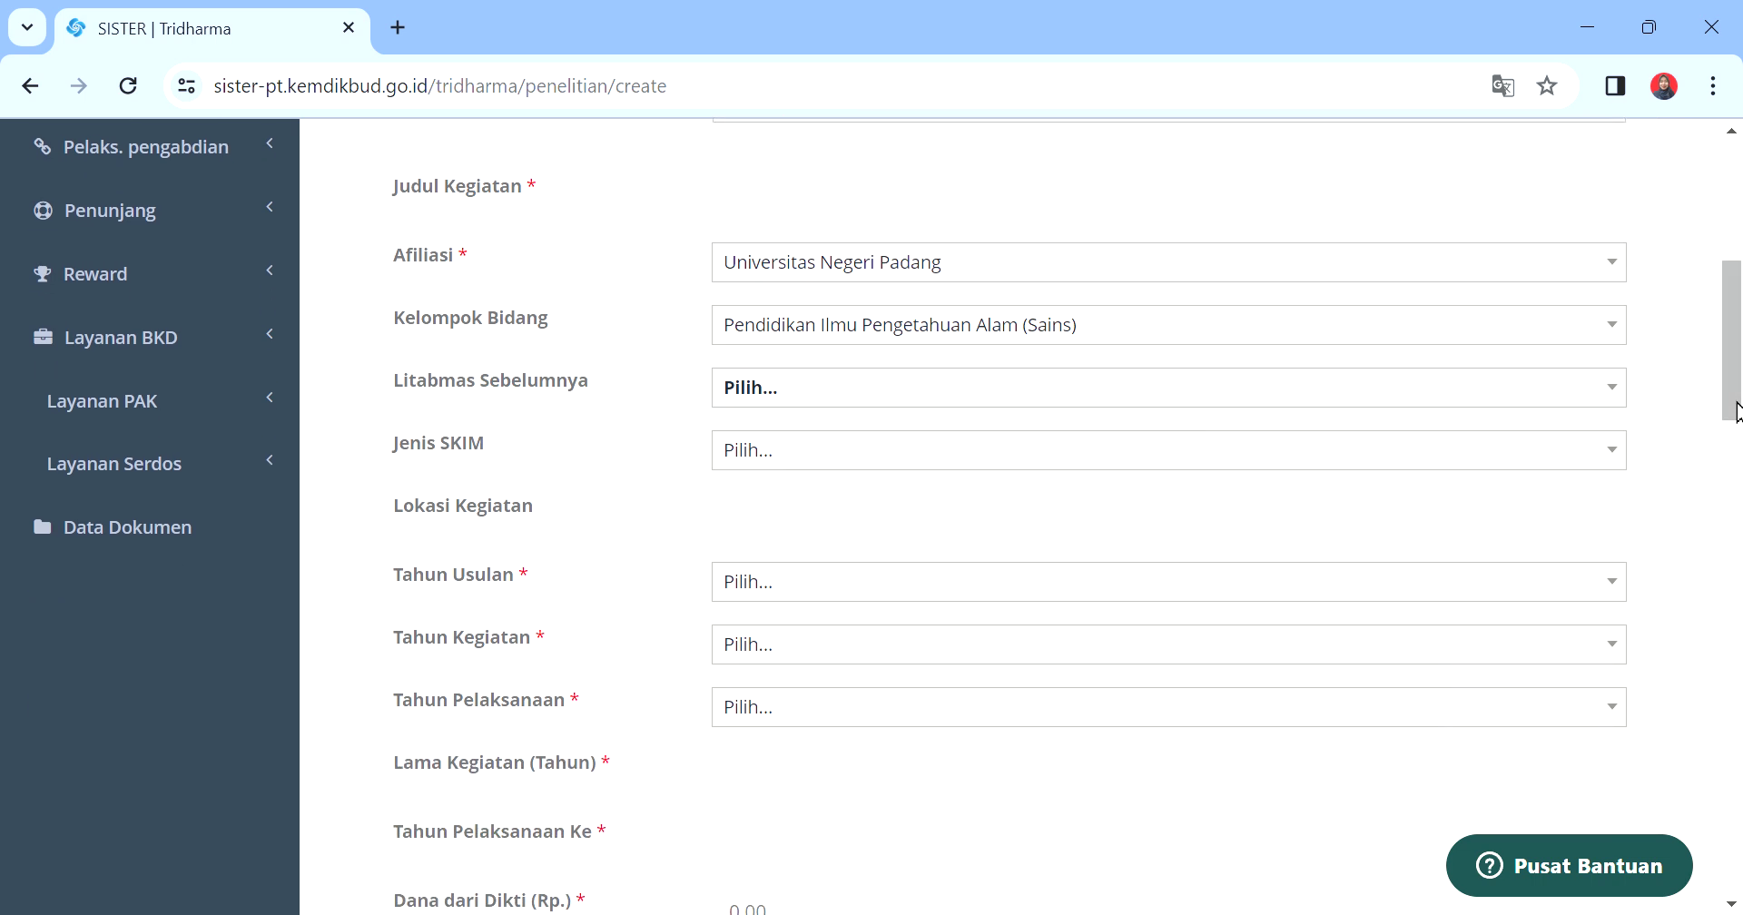
left_click(1370, 598)
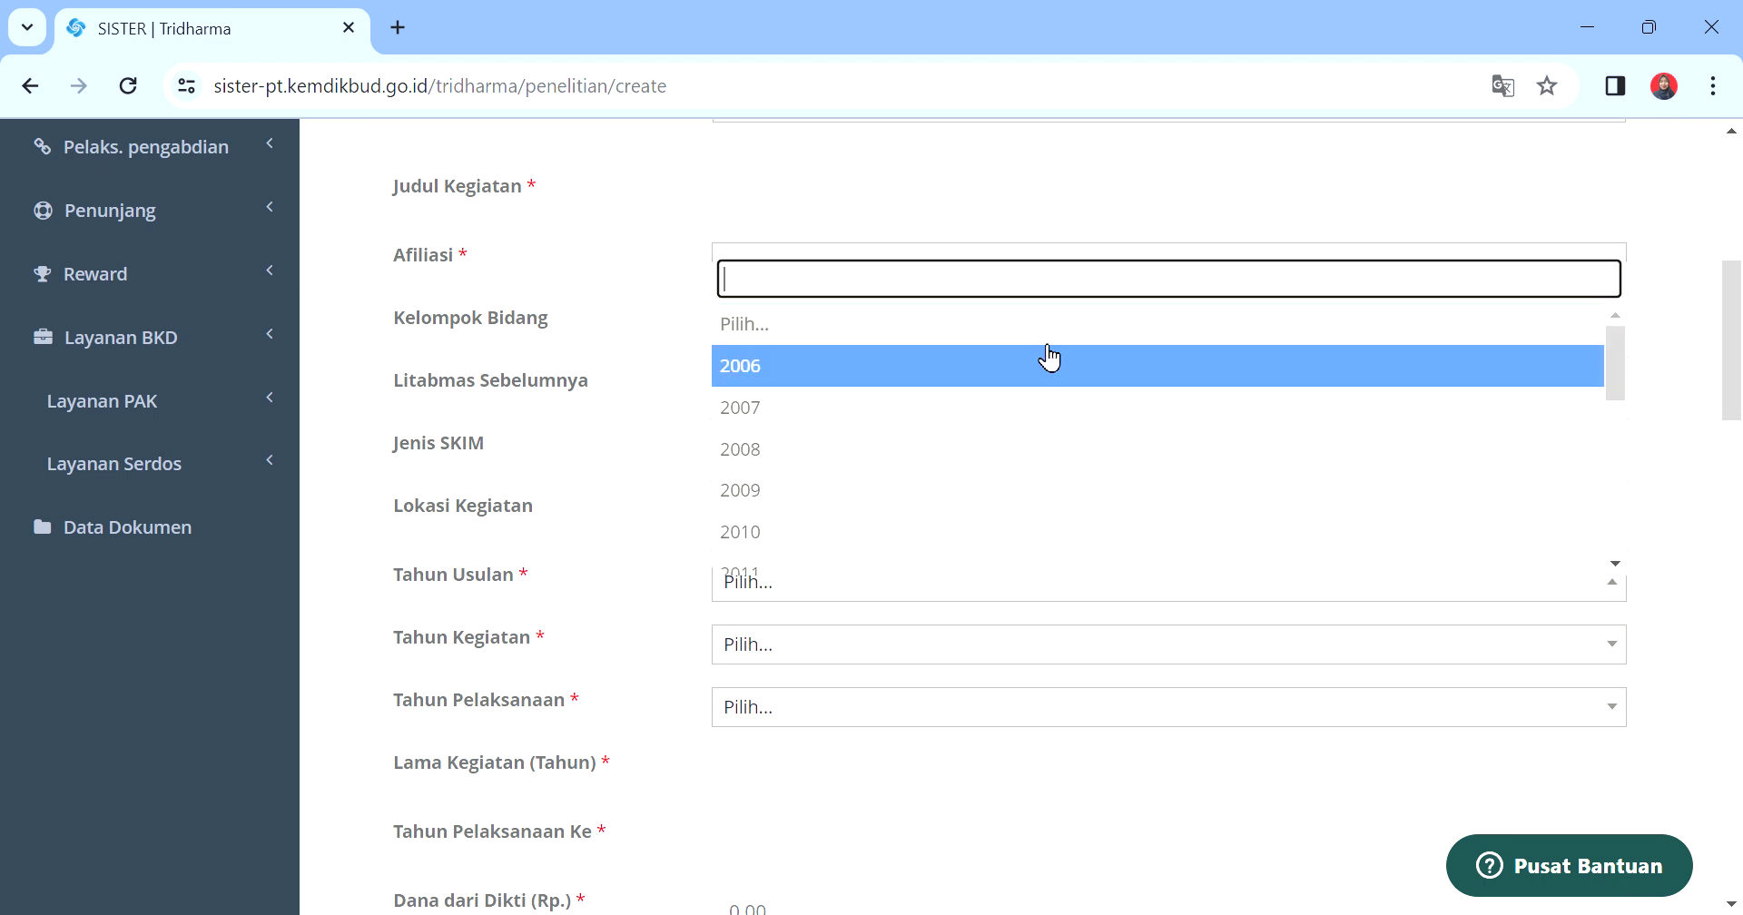
type("2023")
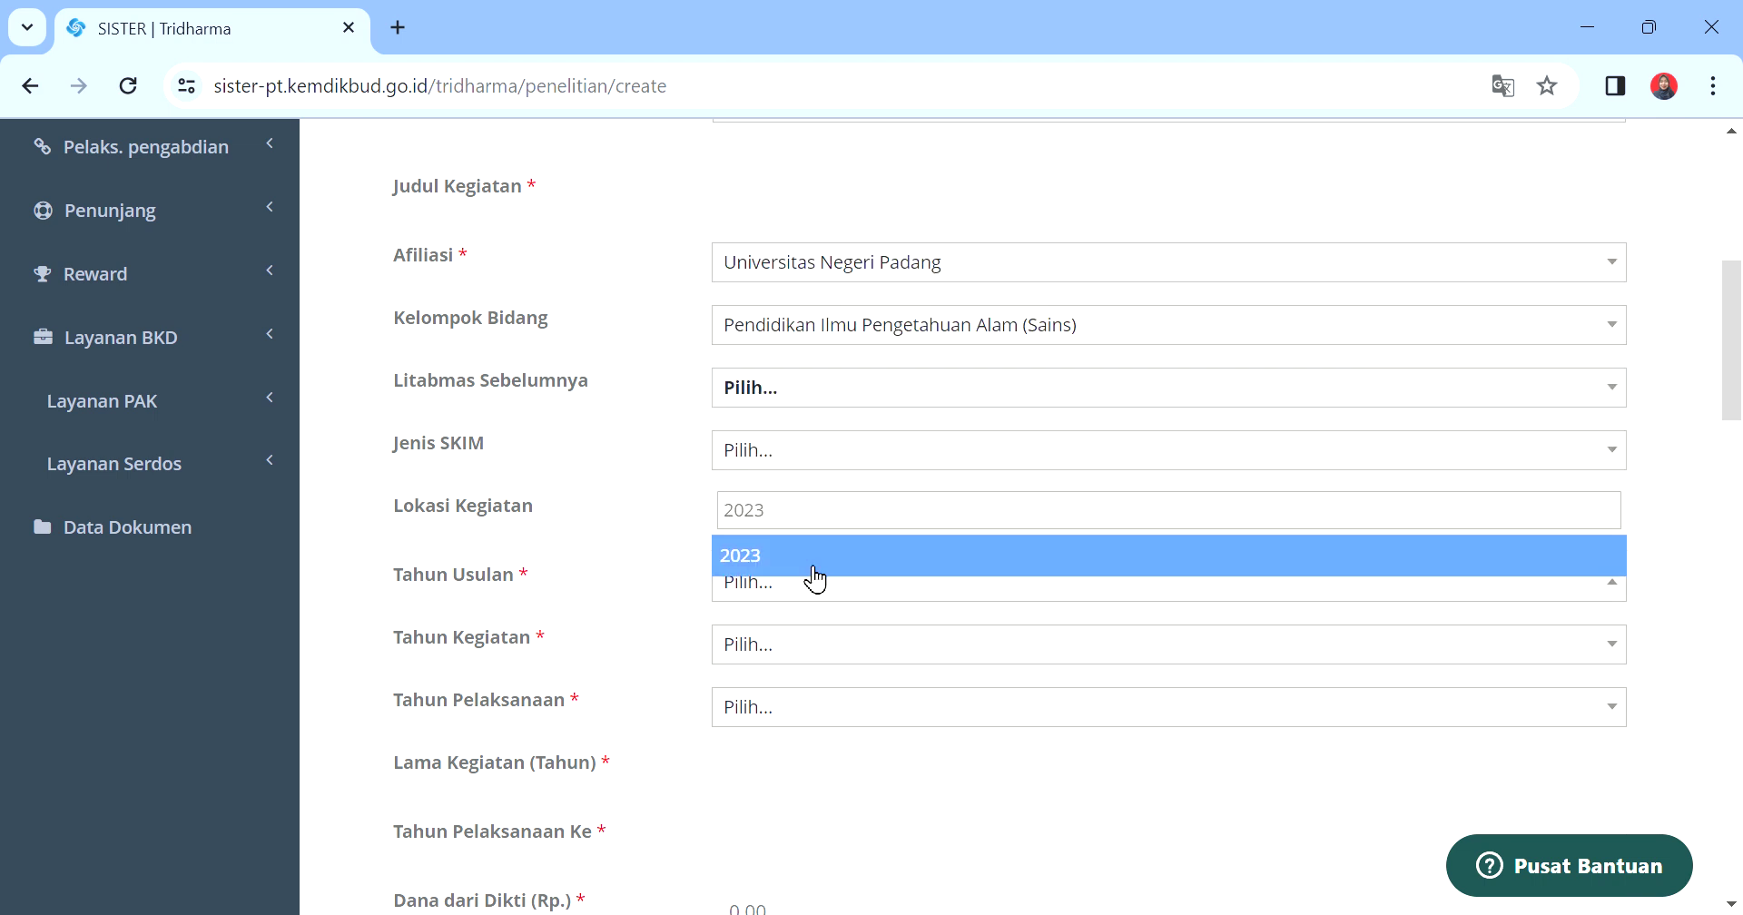
left_click(815, 578)
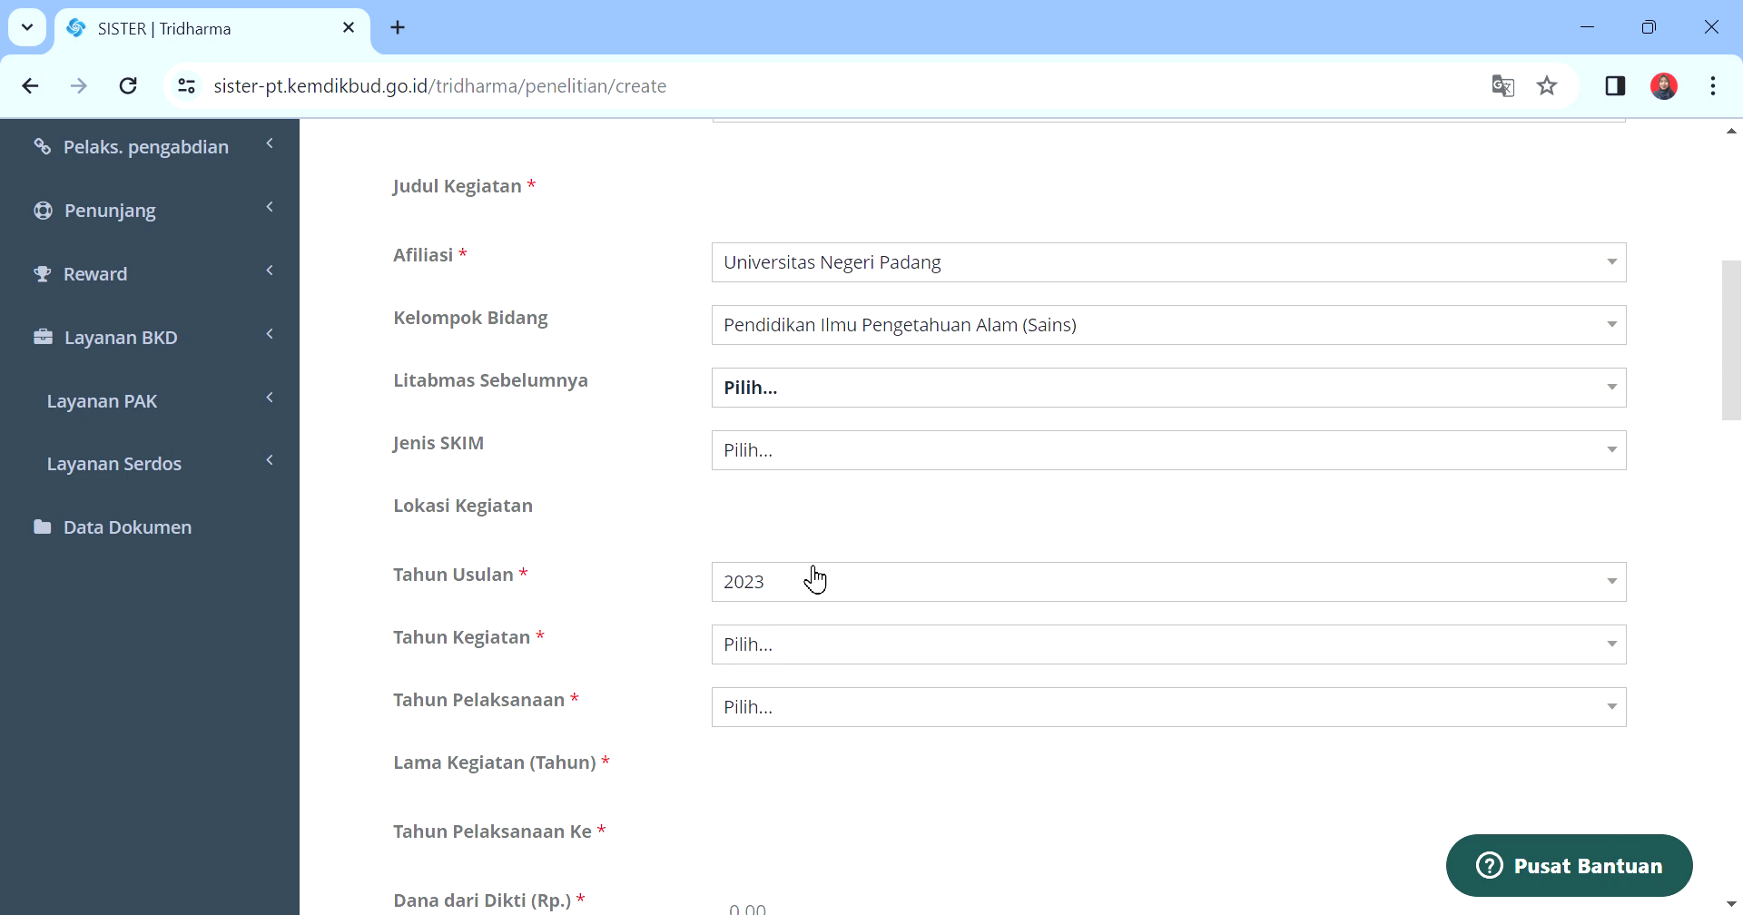
left_click(834, 654)
type("2023")
left_click(821, 628)
left_click(835, 713)
type("2023")
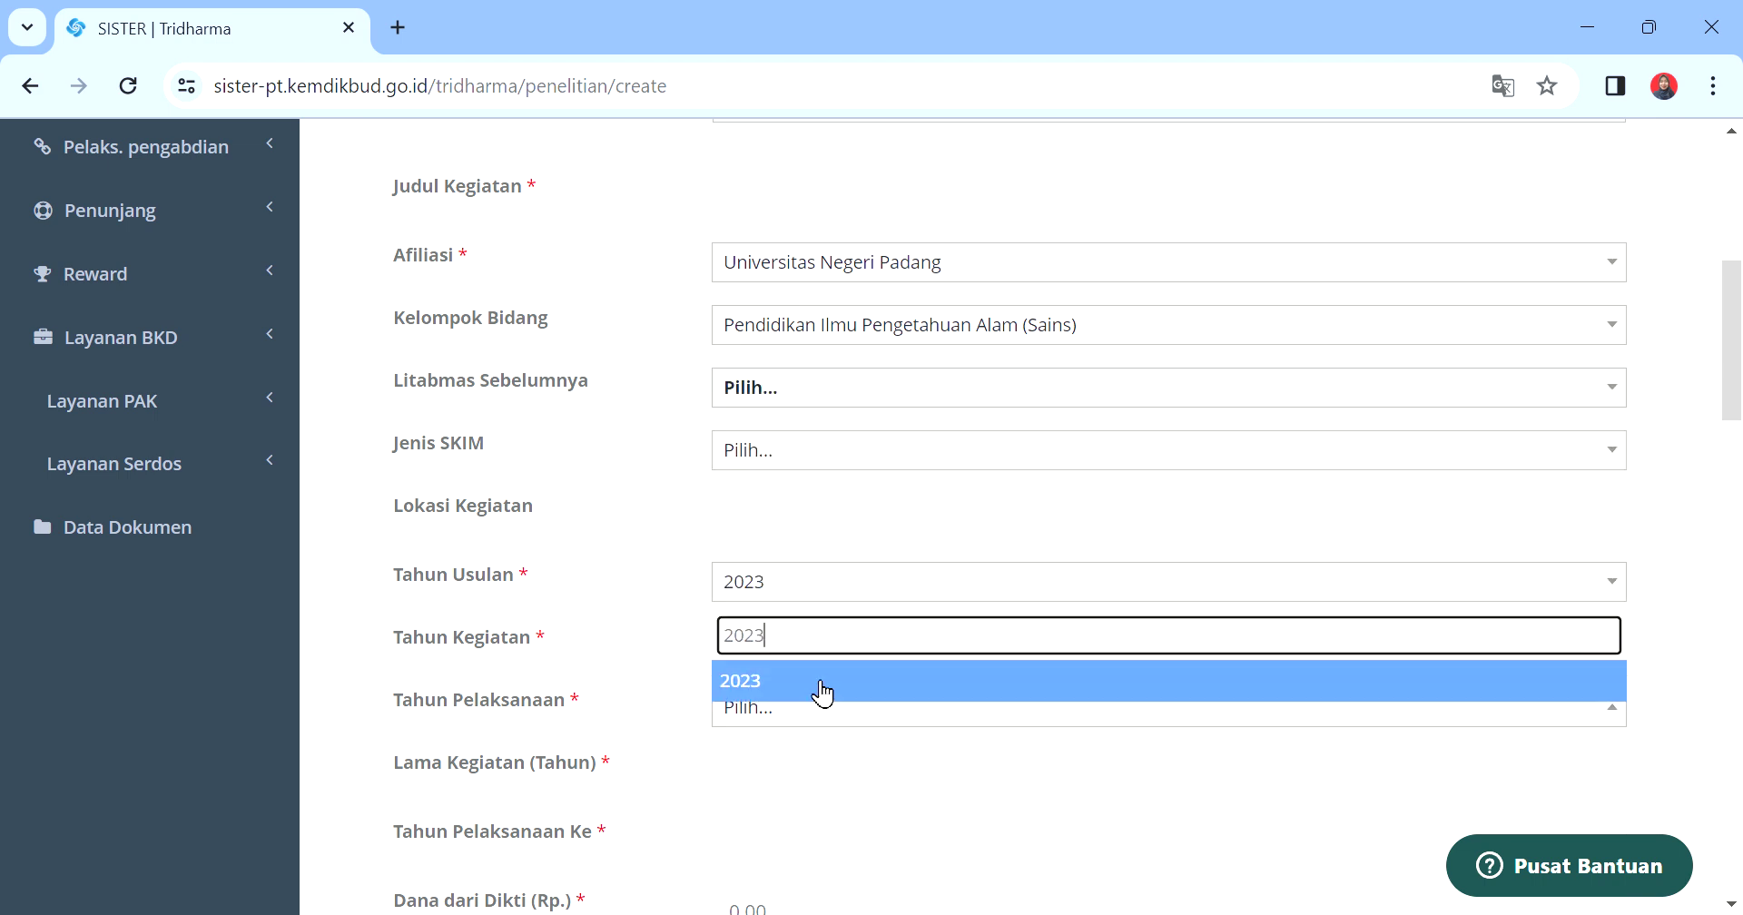
left_click(813, 682)
- Enter 1 for Lama Kegiatan (Tahun) and 1 for Tahun Pelaksanaan Ke
left_click(840, 785)
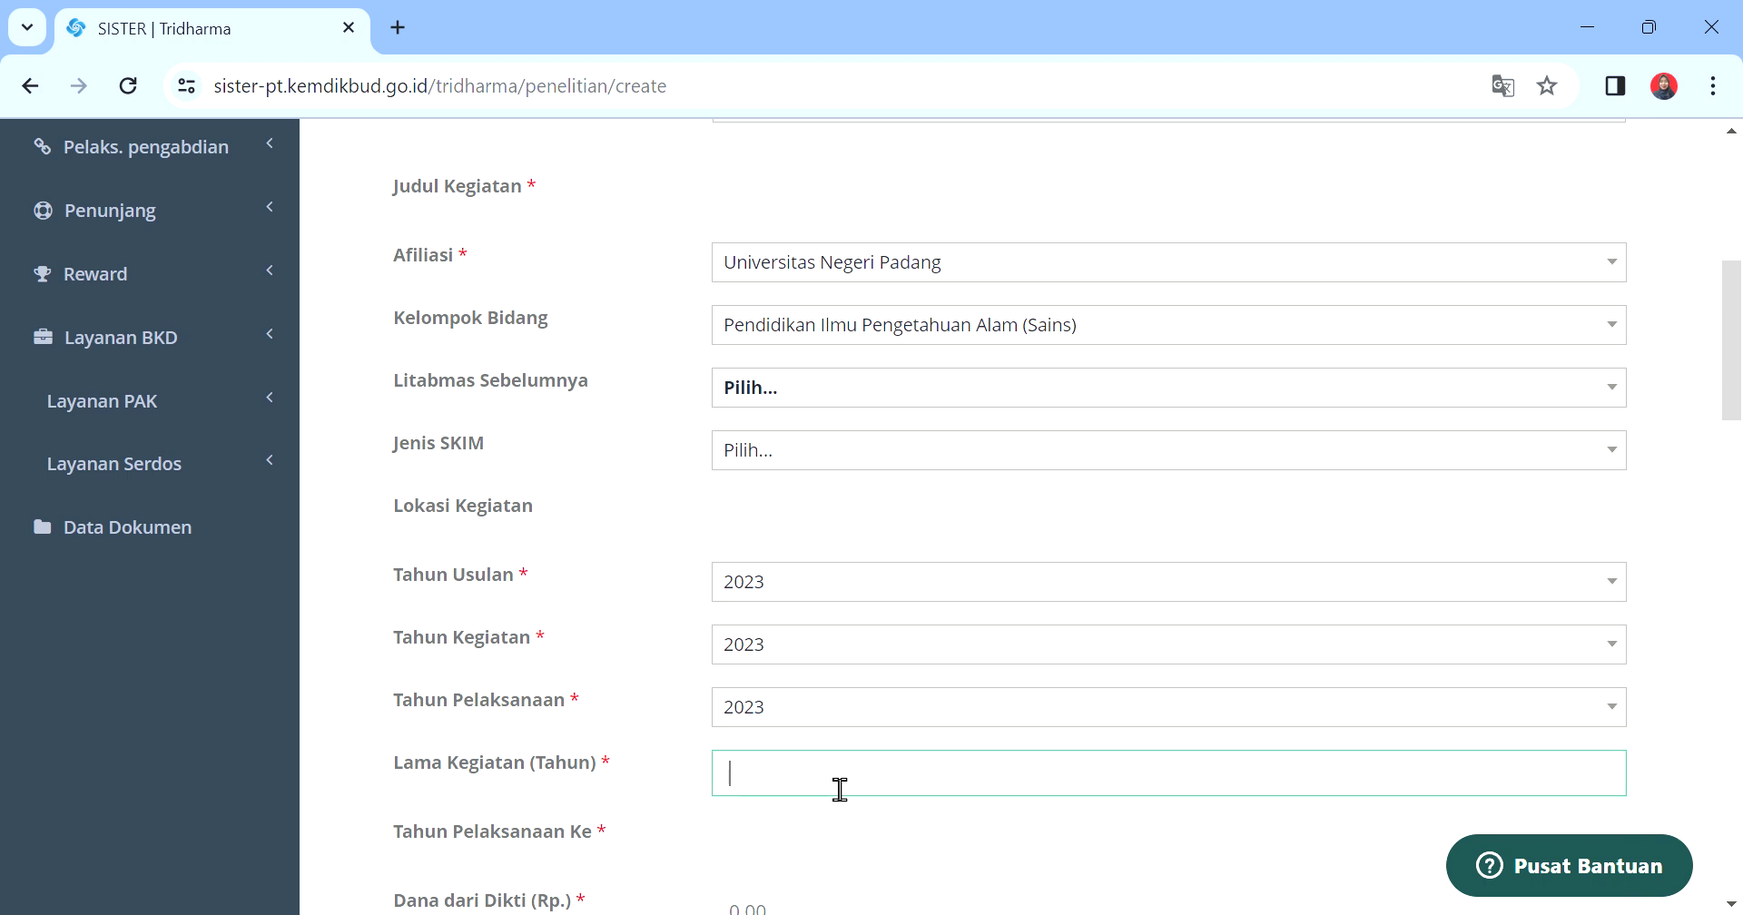
type("1")
left_click(767, 859)
type("1")
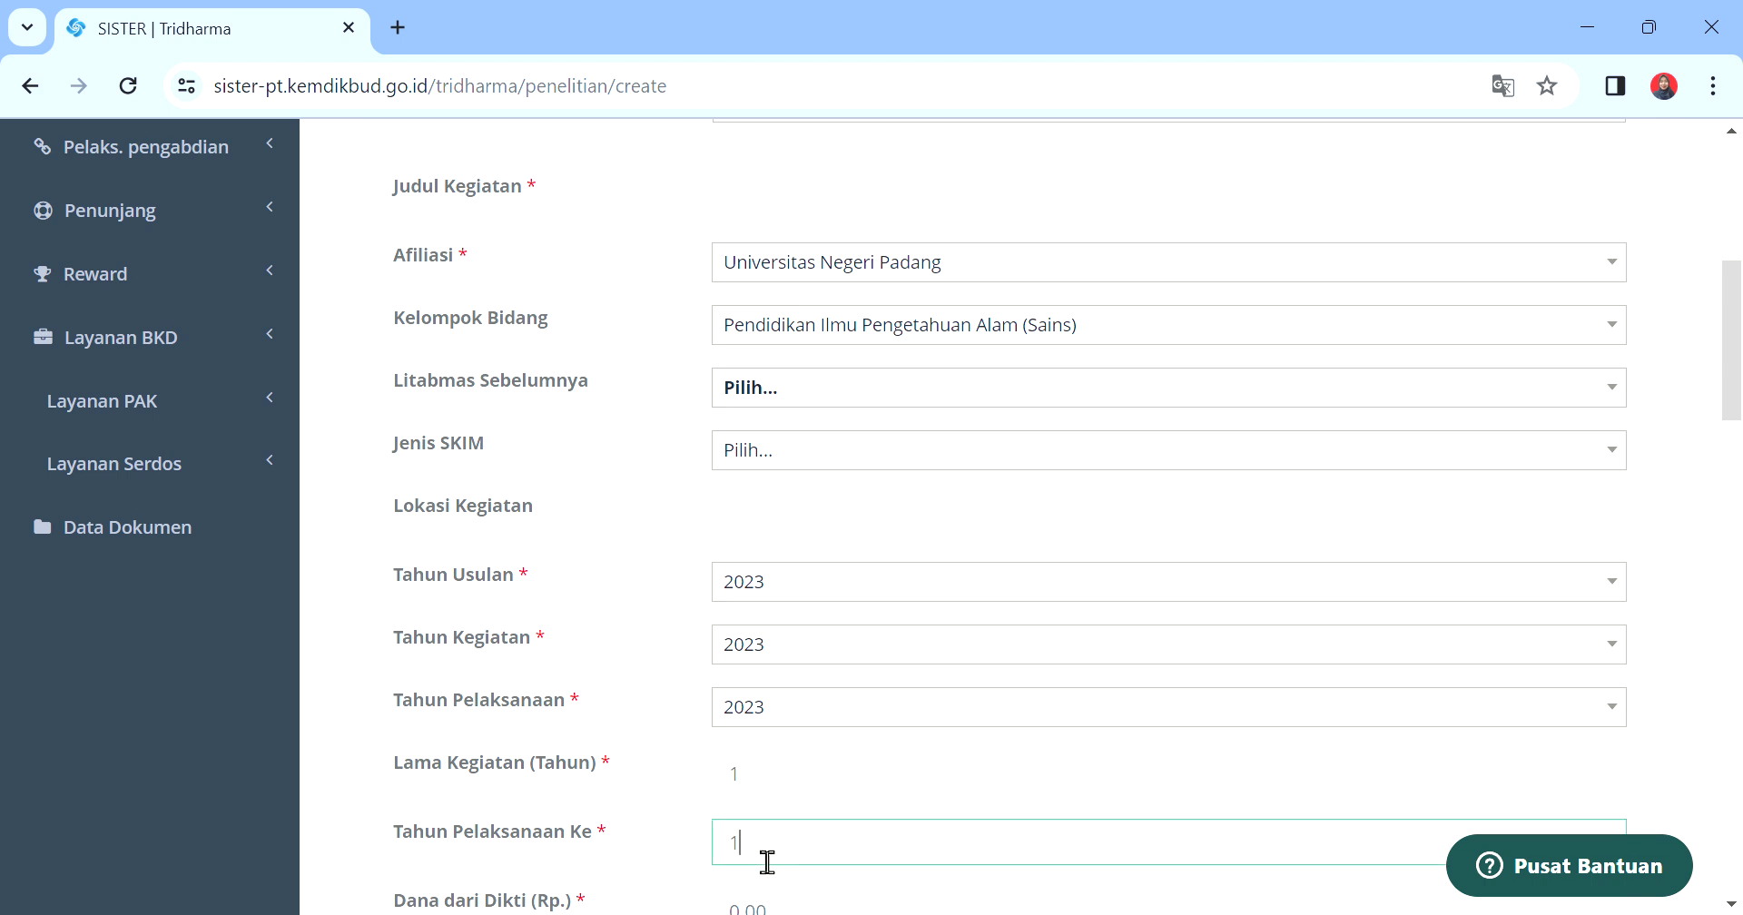
left_click_drag(1732, 422, 1730, 489)
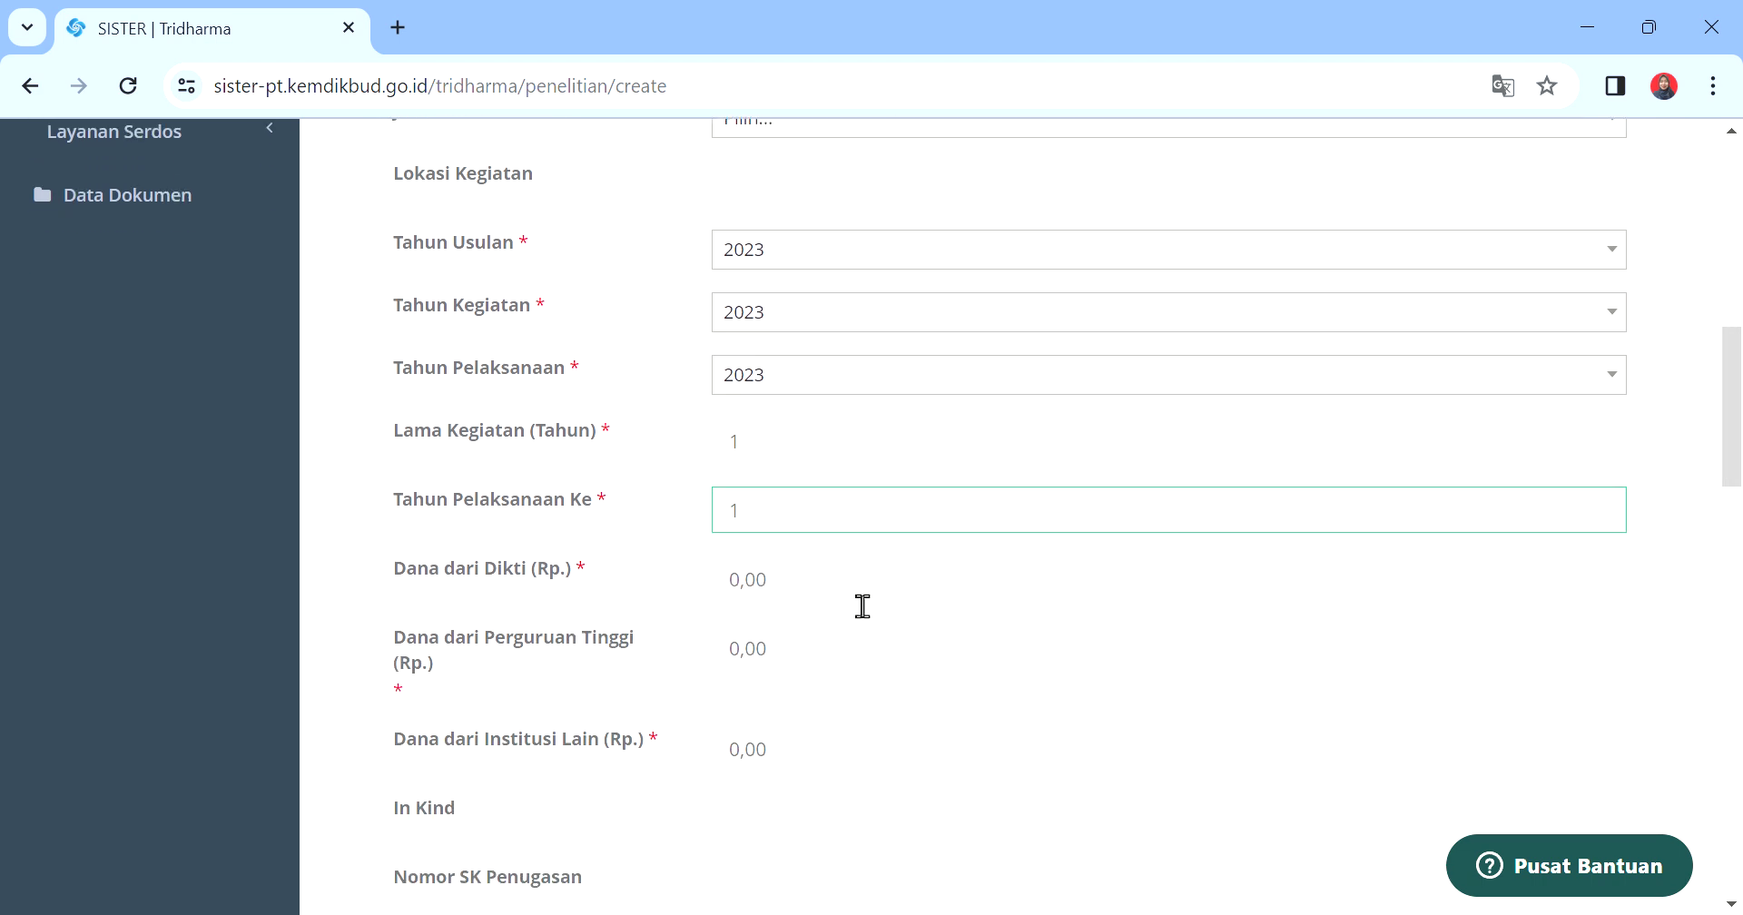
- Set Dana dari Perguruan Tinggi (Rp.) to 9.999.999 in the research form
left_click(822, 669)
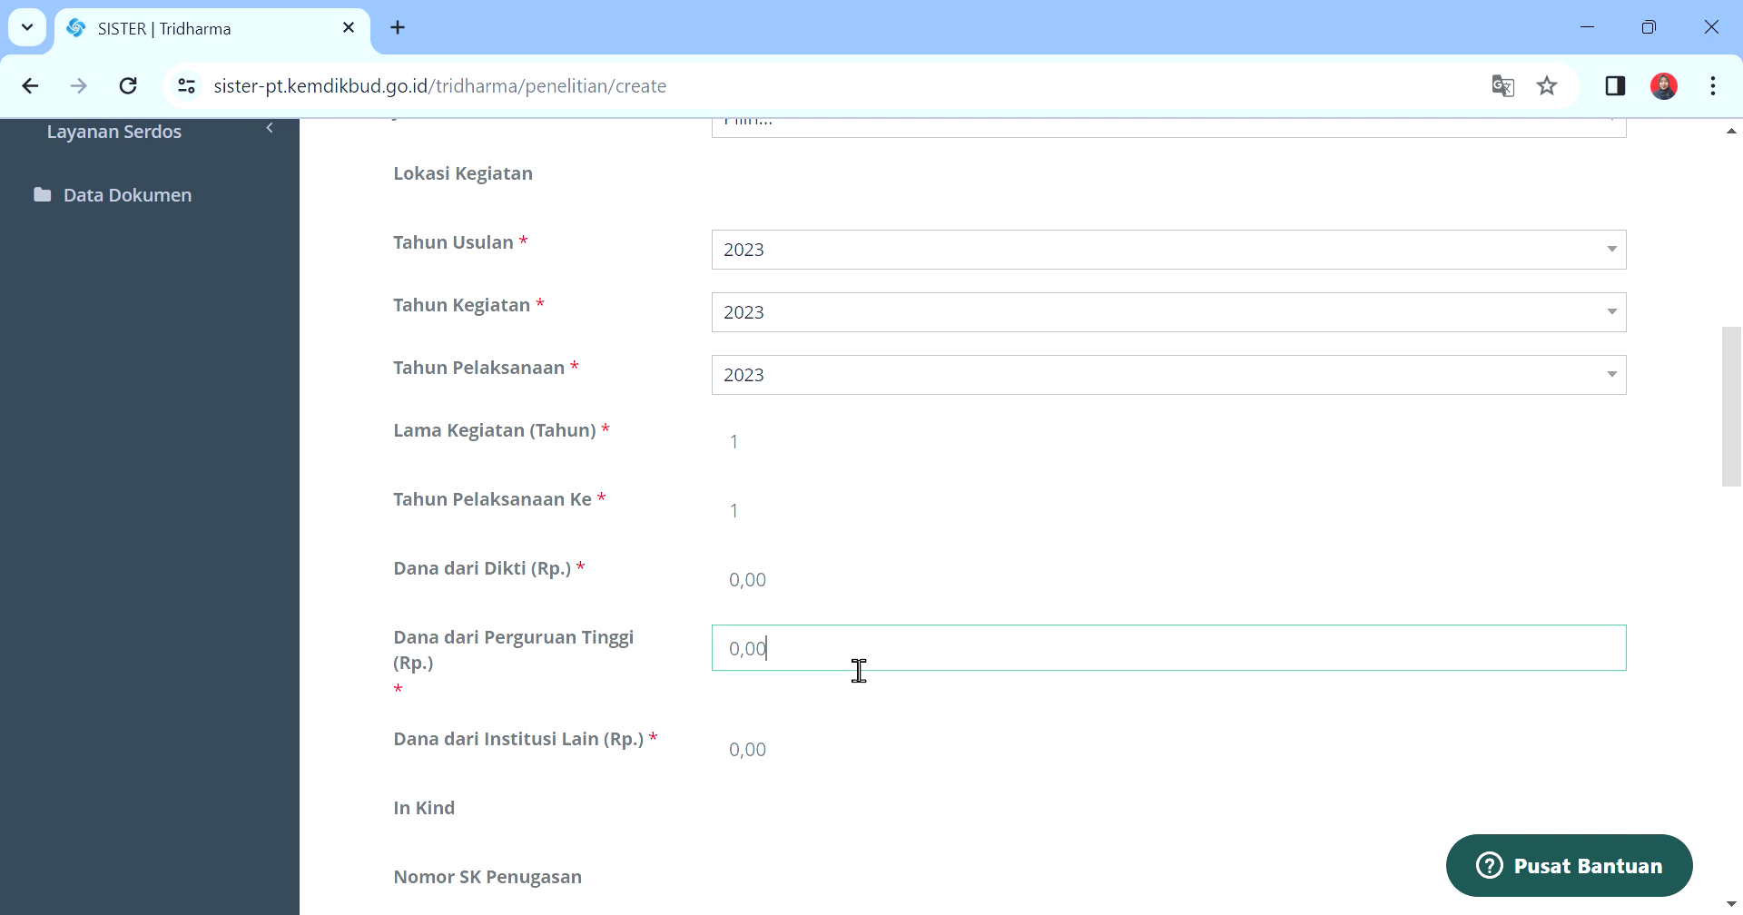
key("BackSpace")
key("BackSpace")
key("BackSpace")
key("BackSpace")
left_click_drag(1734, 431, 1735, 449)
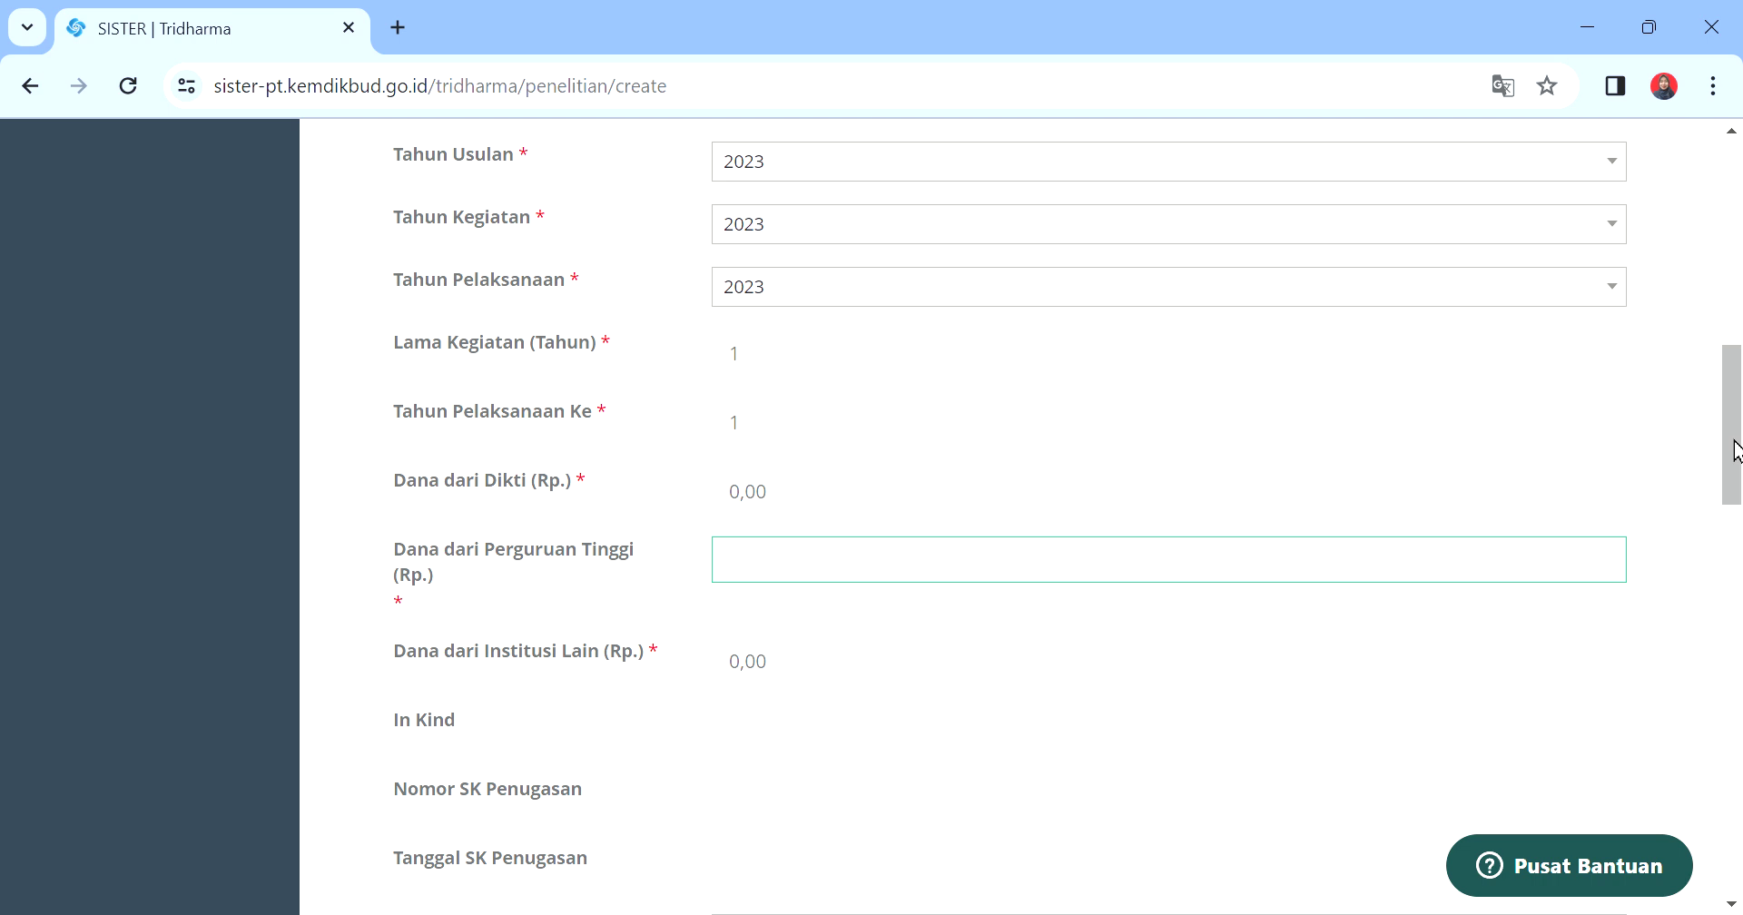
type("9.999.999")
- Look over the research form's Upload Dokumen section, including its file chooser, and the Anggota Kegiatan (Dosen) and (Mahasiswa) sections
scroll(1735, 451, "down", 2)
scroll(1067, 516, "down", 2)
scroll(1067, 515, "down", 4)
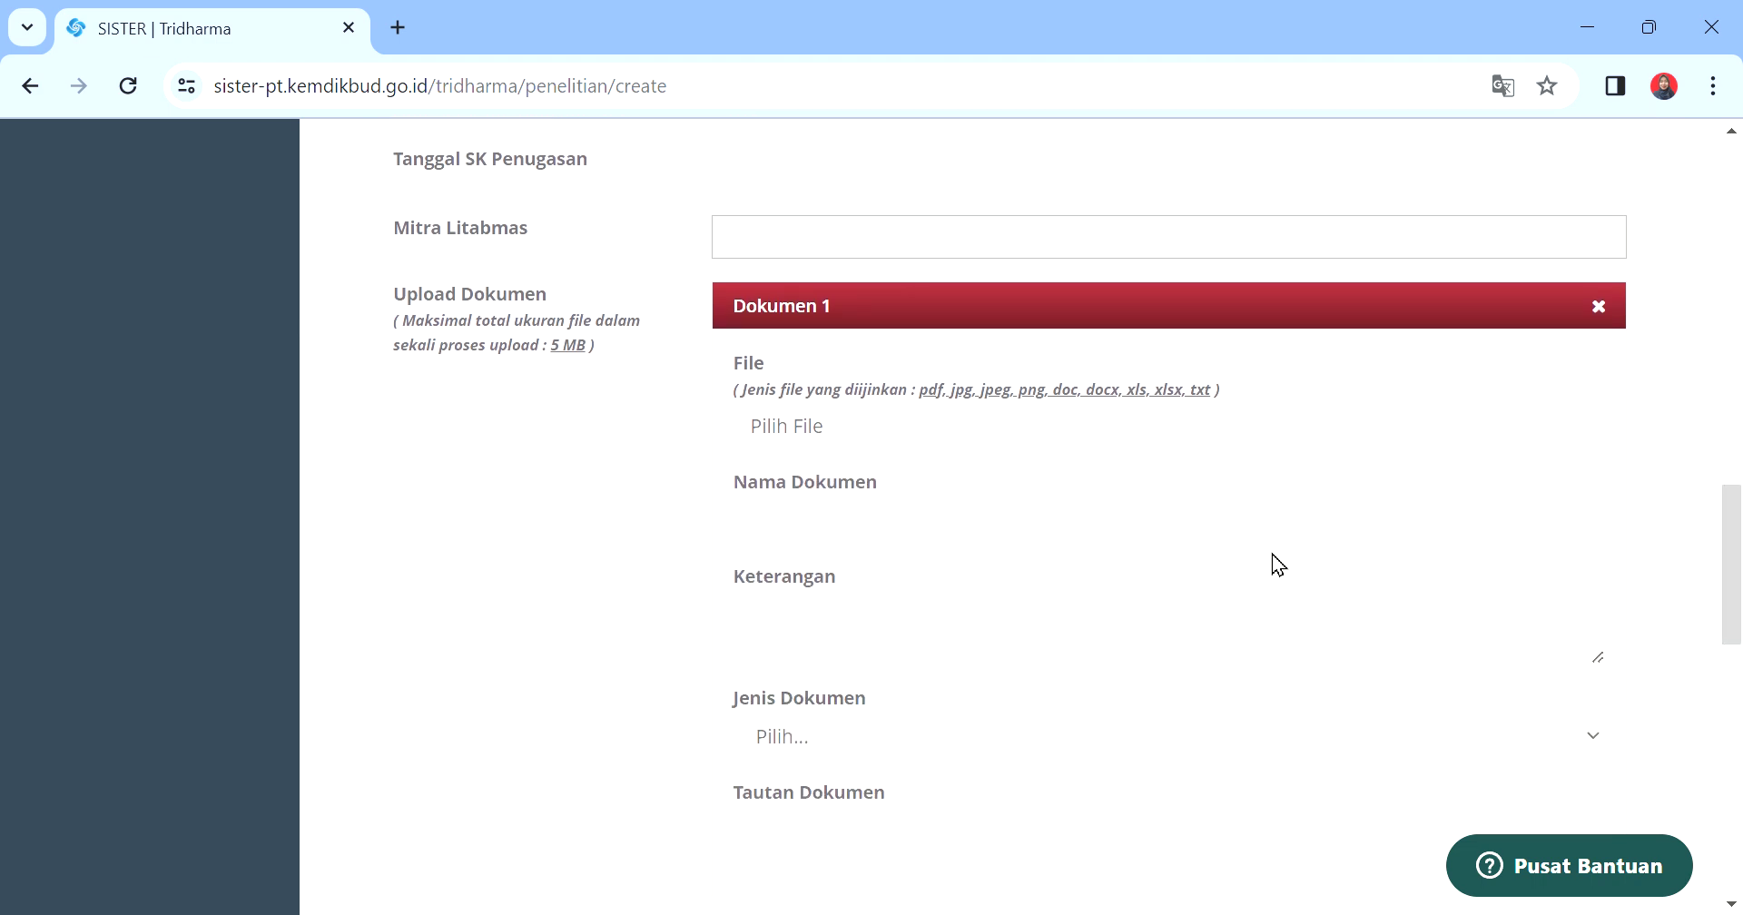
left_click(812, 434)
key("Escape")
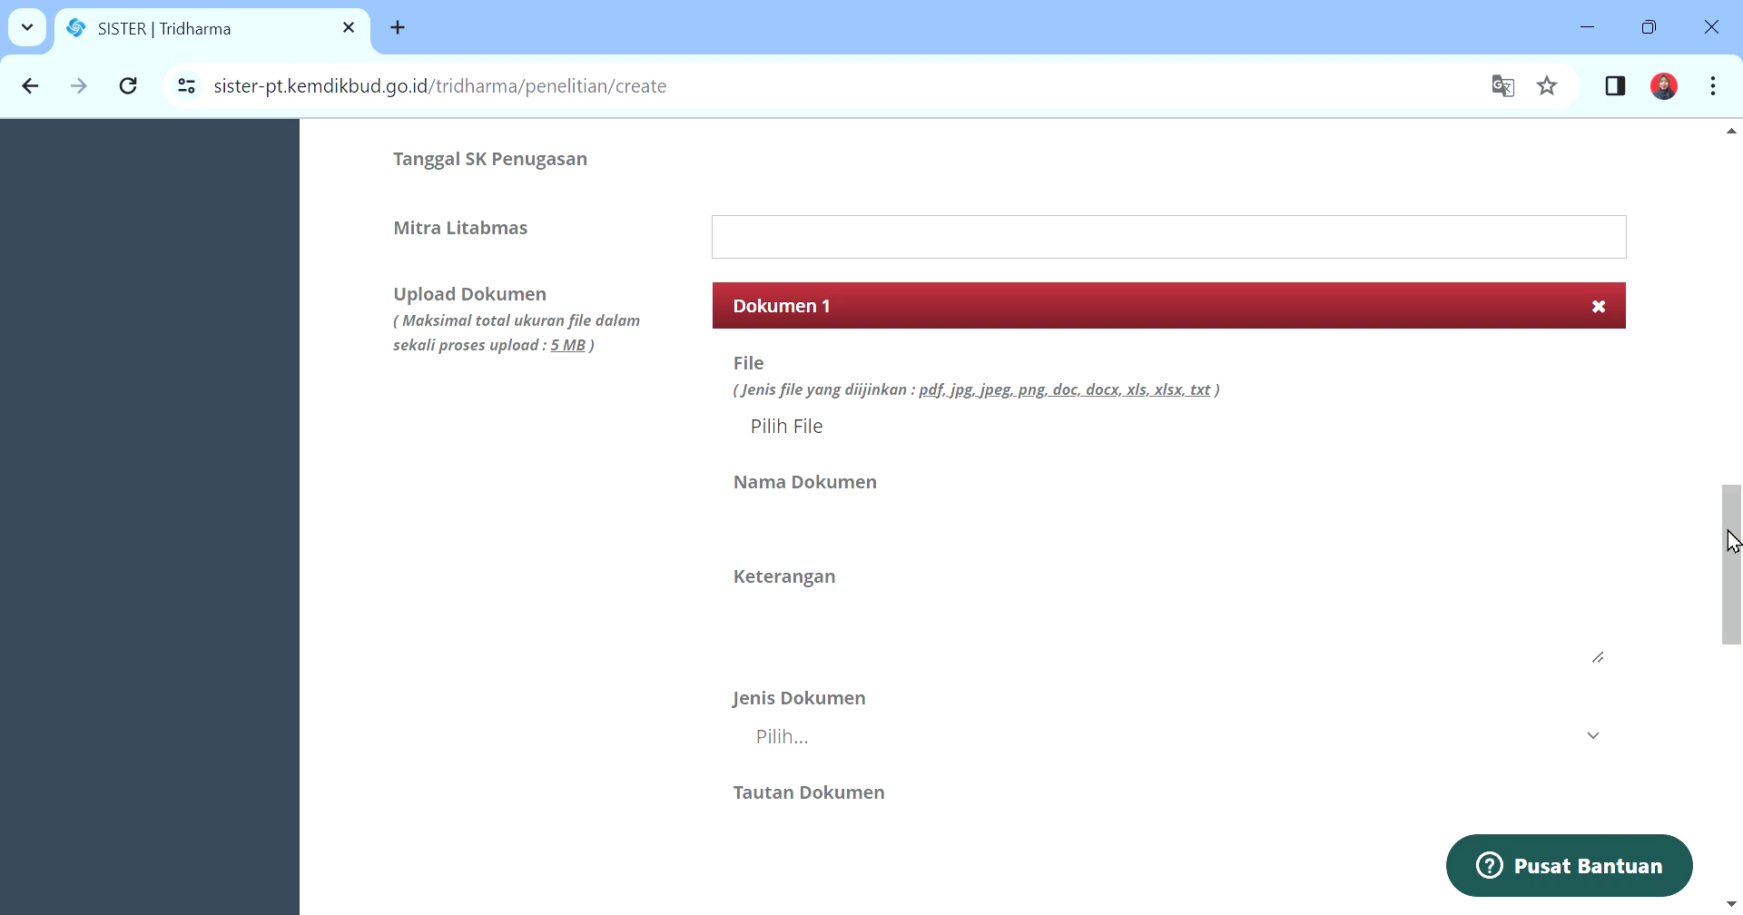
left_click_drag(1733, 540, 1734, 551)
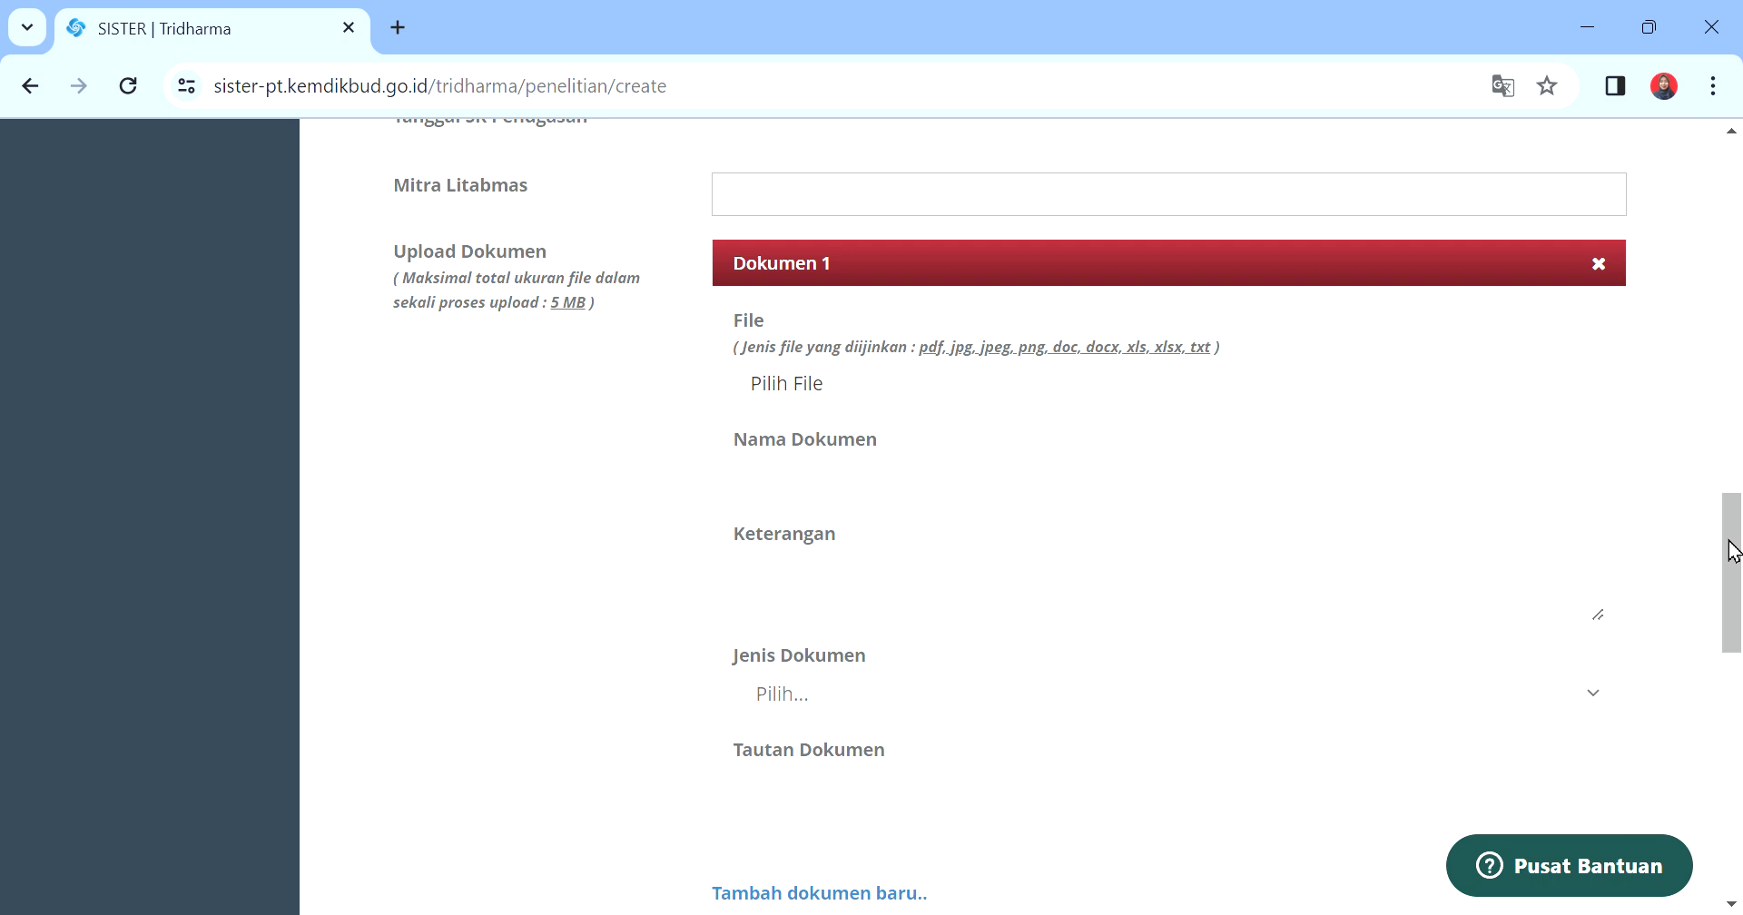
left_click_drag(1734, 551, 1733, 583)
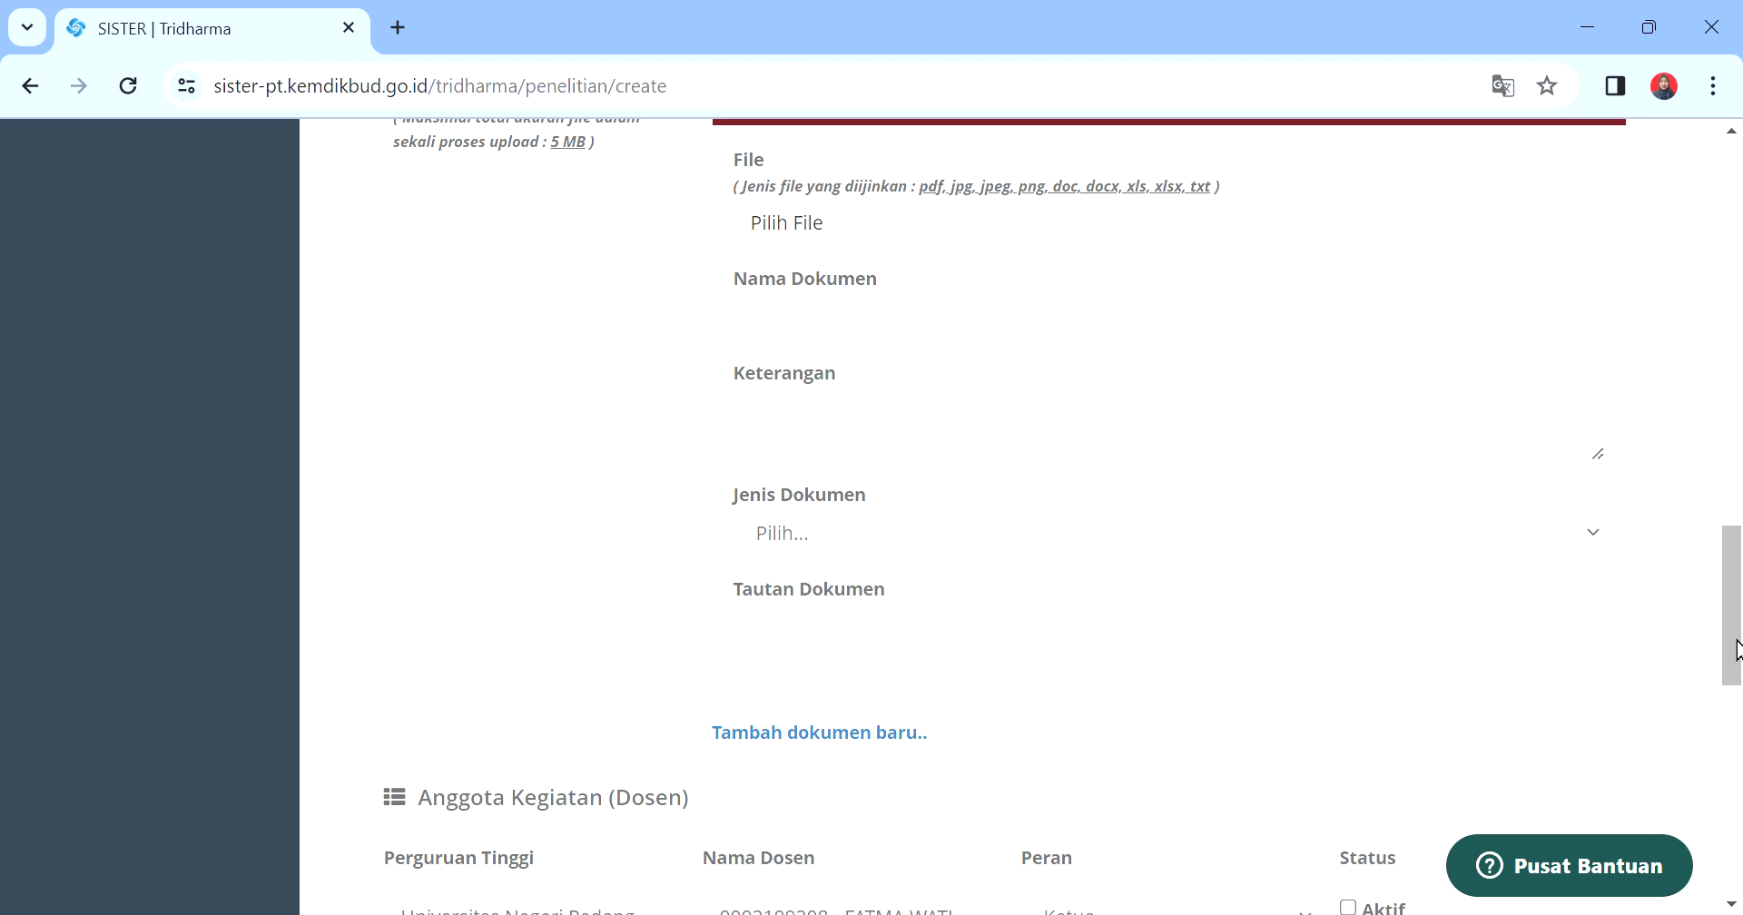
left_click_drag(1736, 650, 1738, 735)
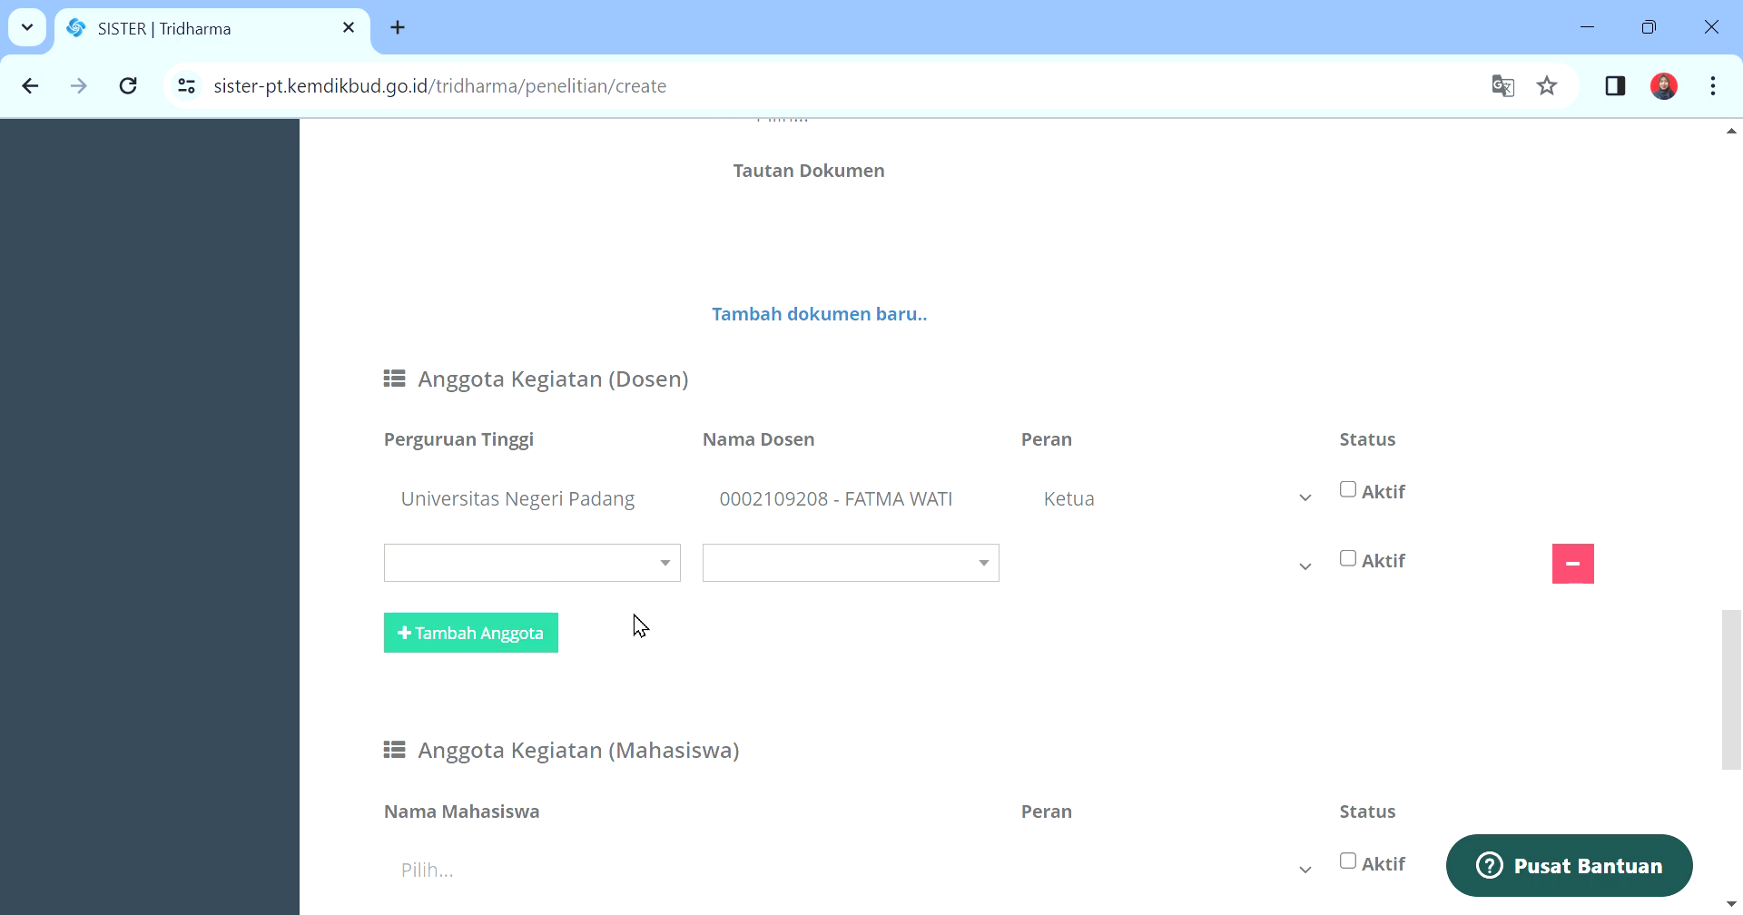
left_click_drag(1731, 690, 1731, 754)
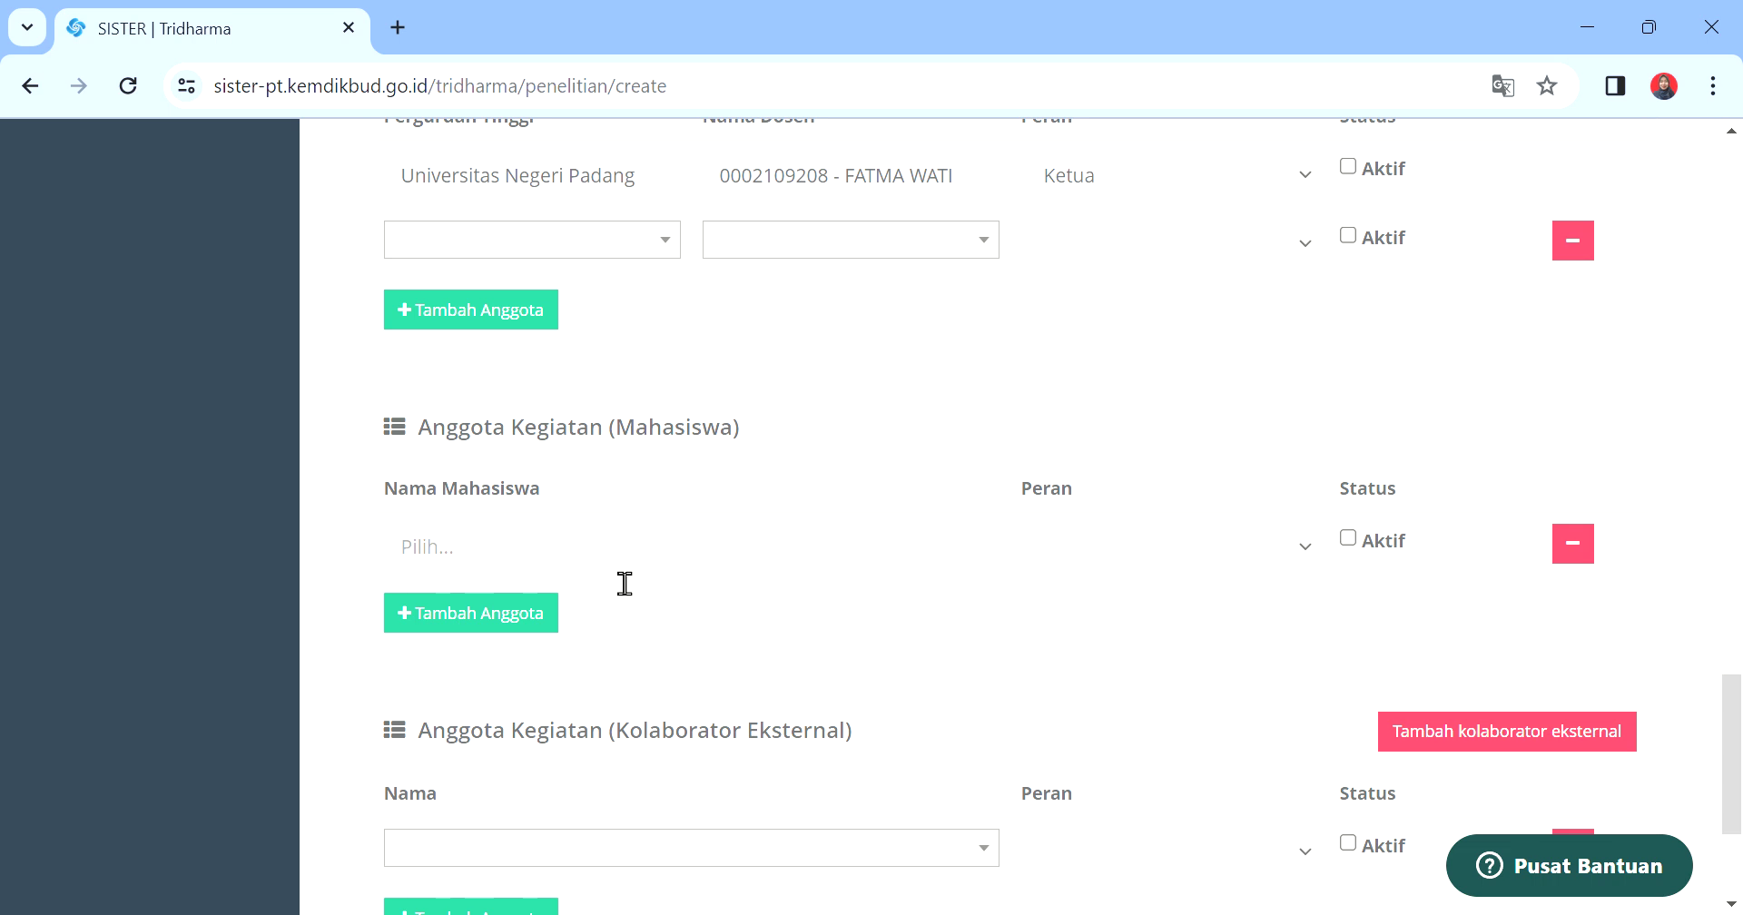
- Search Perguruan Tinggi for "universitas negeri padang" in the first student member's lookup, then close the lookup
left_click(721, 585)
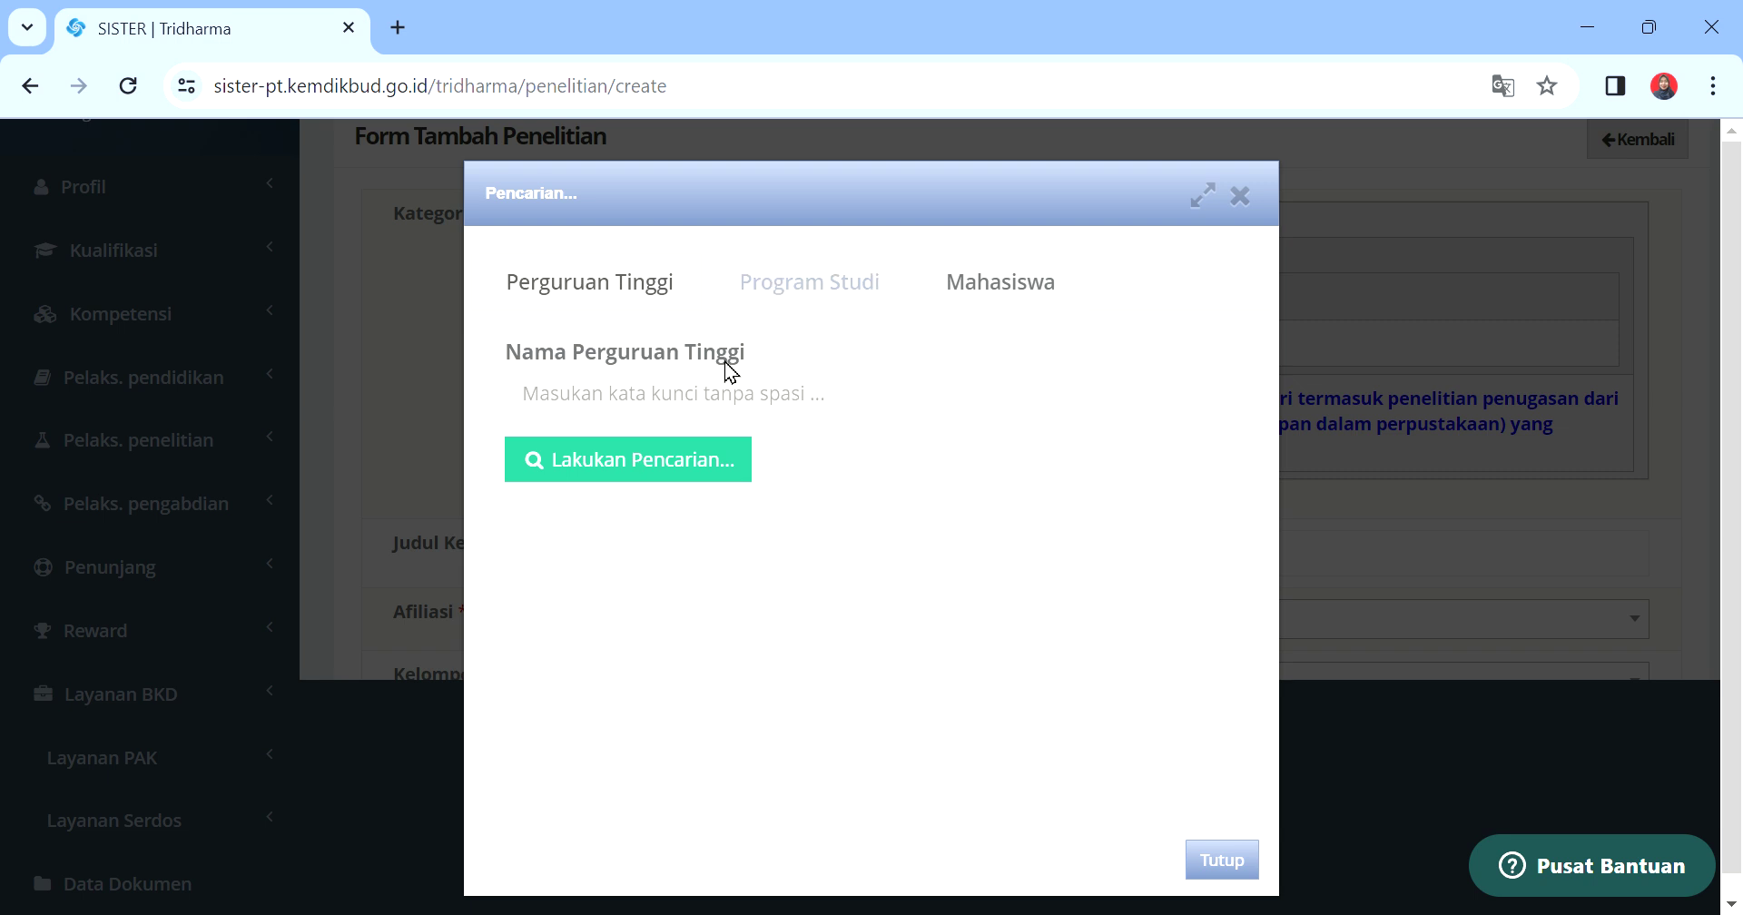
left_click(614, 396)
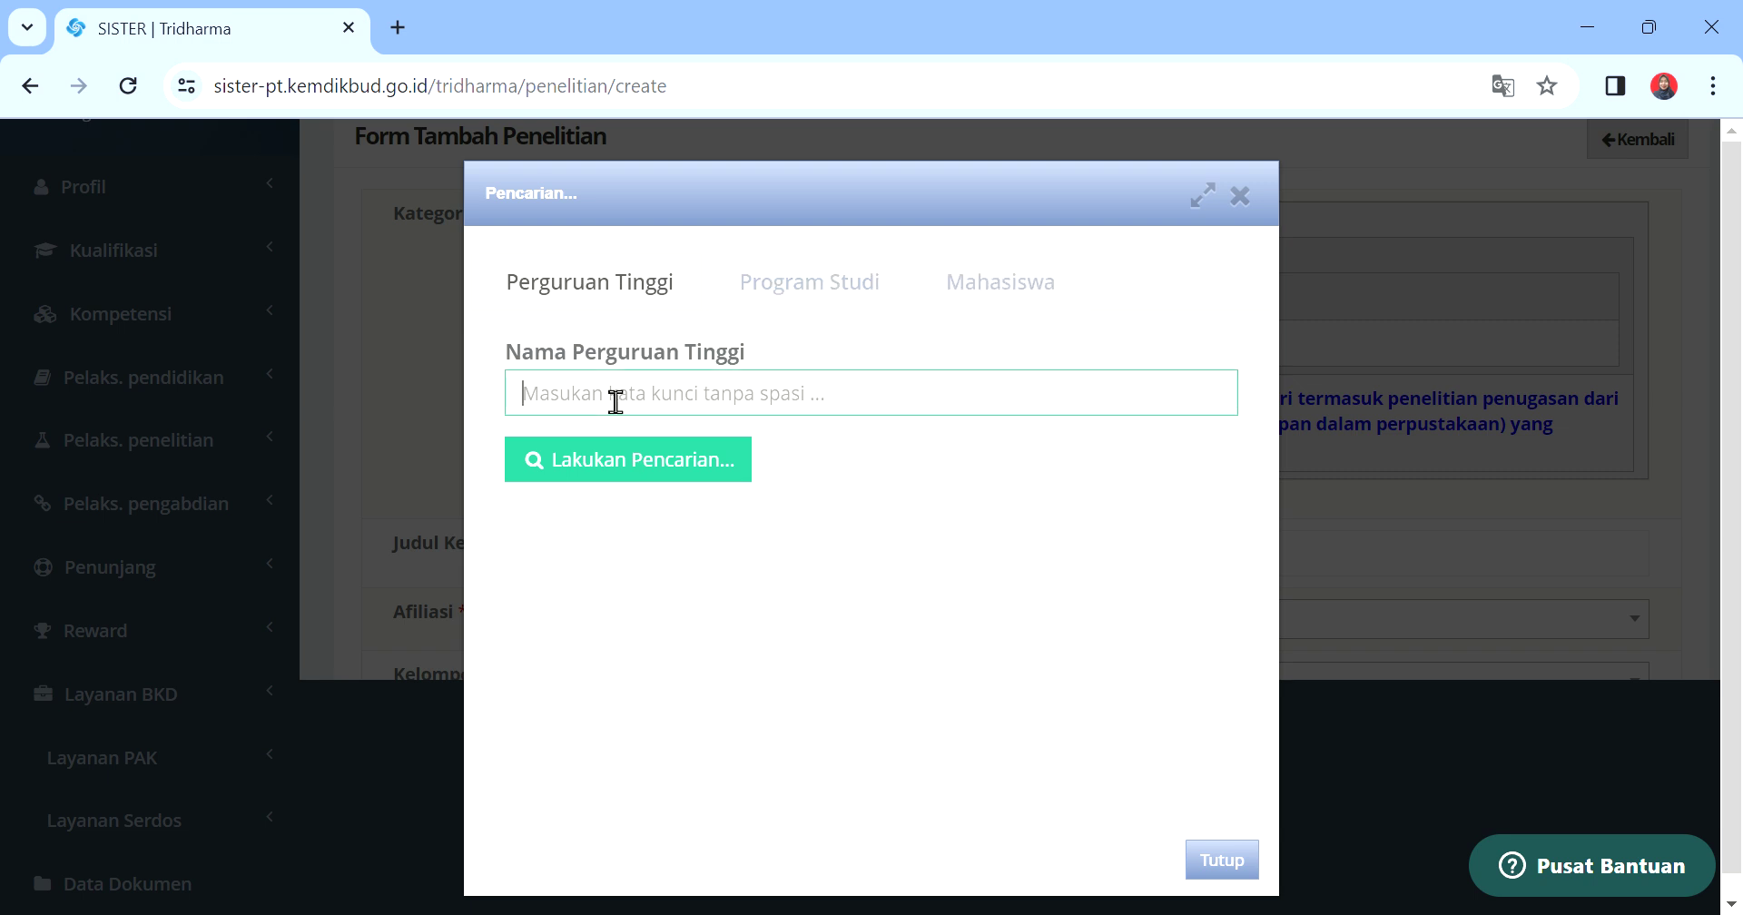
left_click(775, 272)
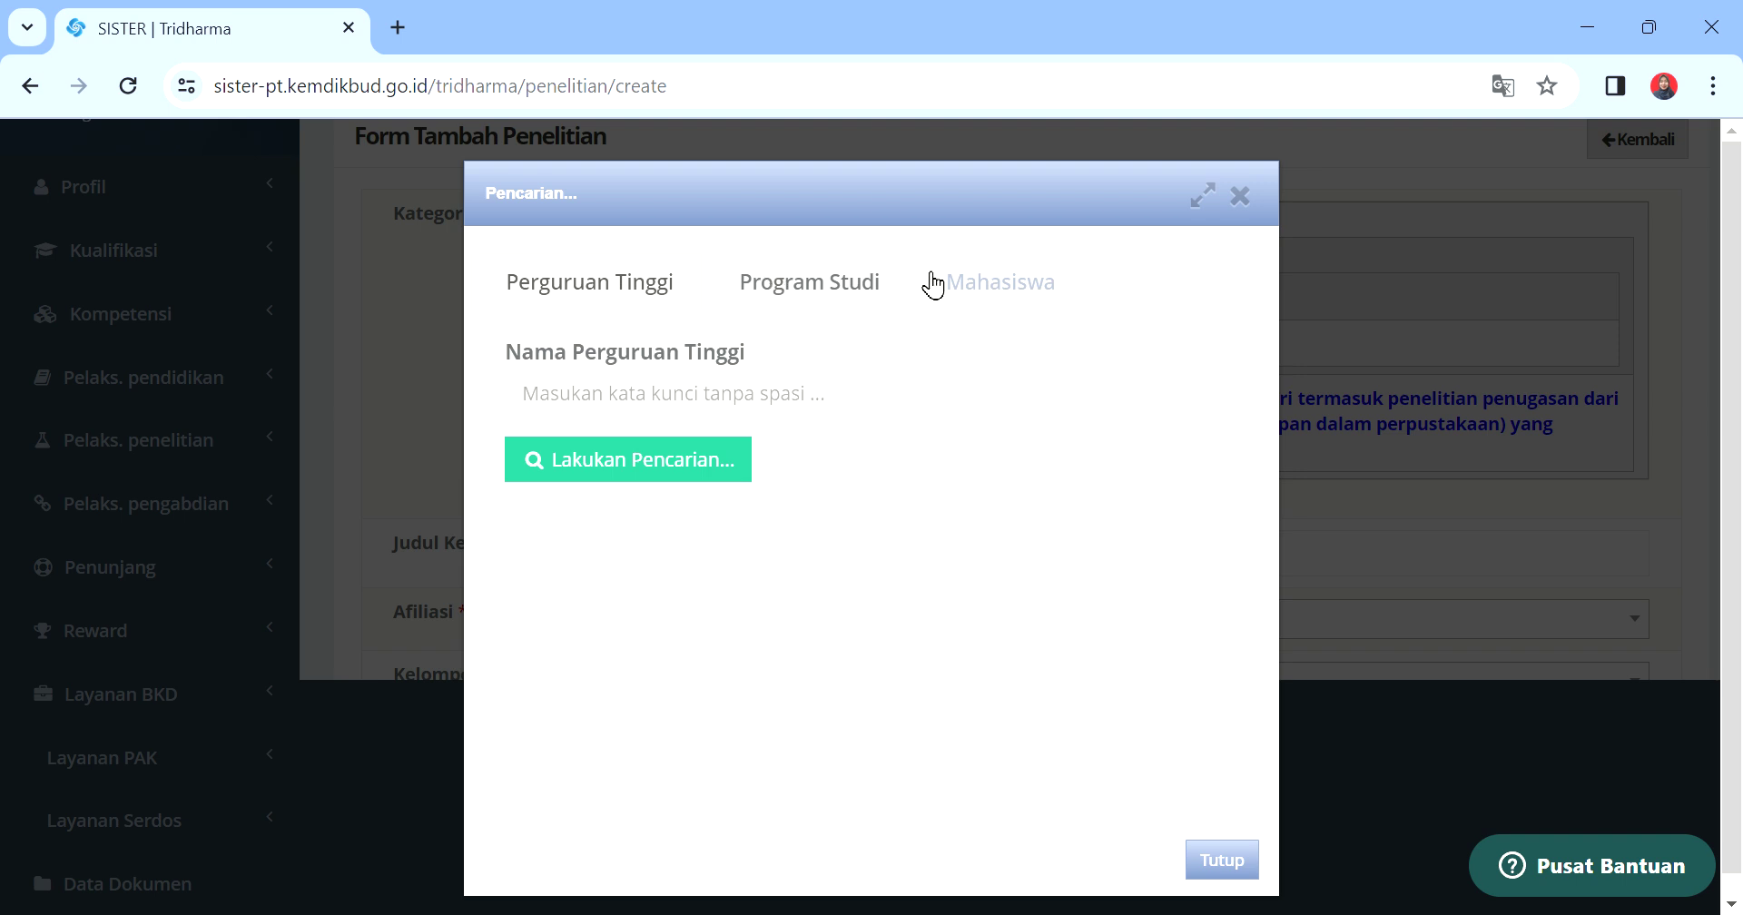
left_click(592, 410)
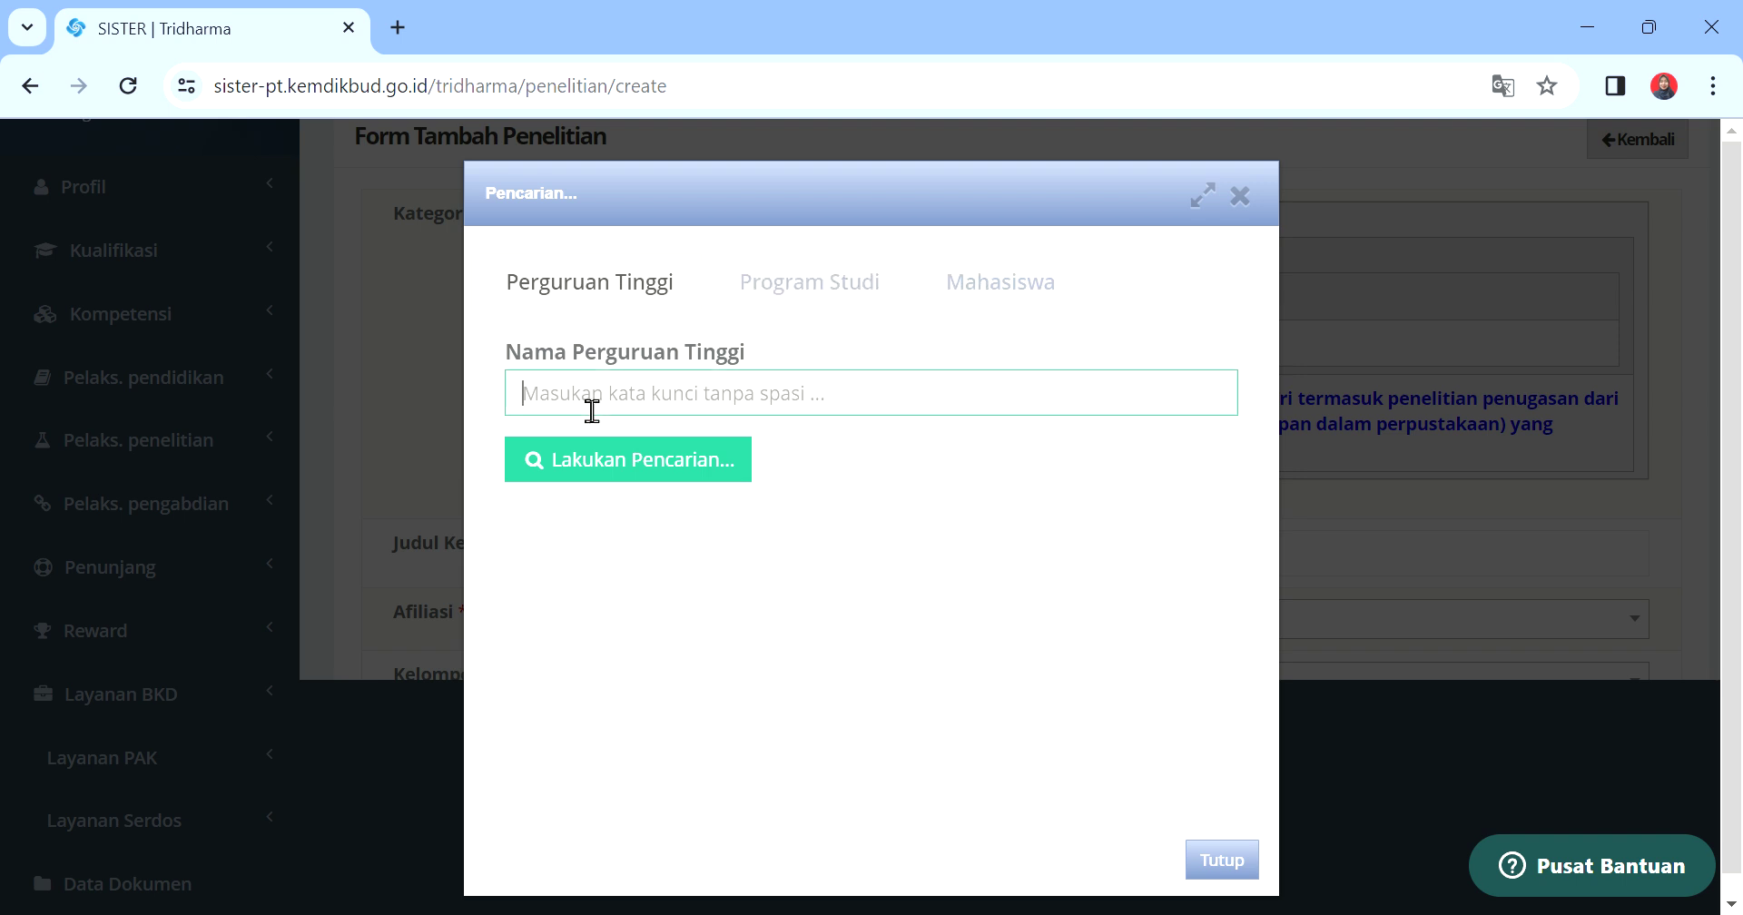
type("universitas negeri padang")
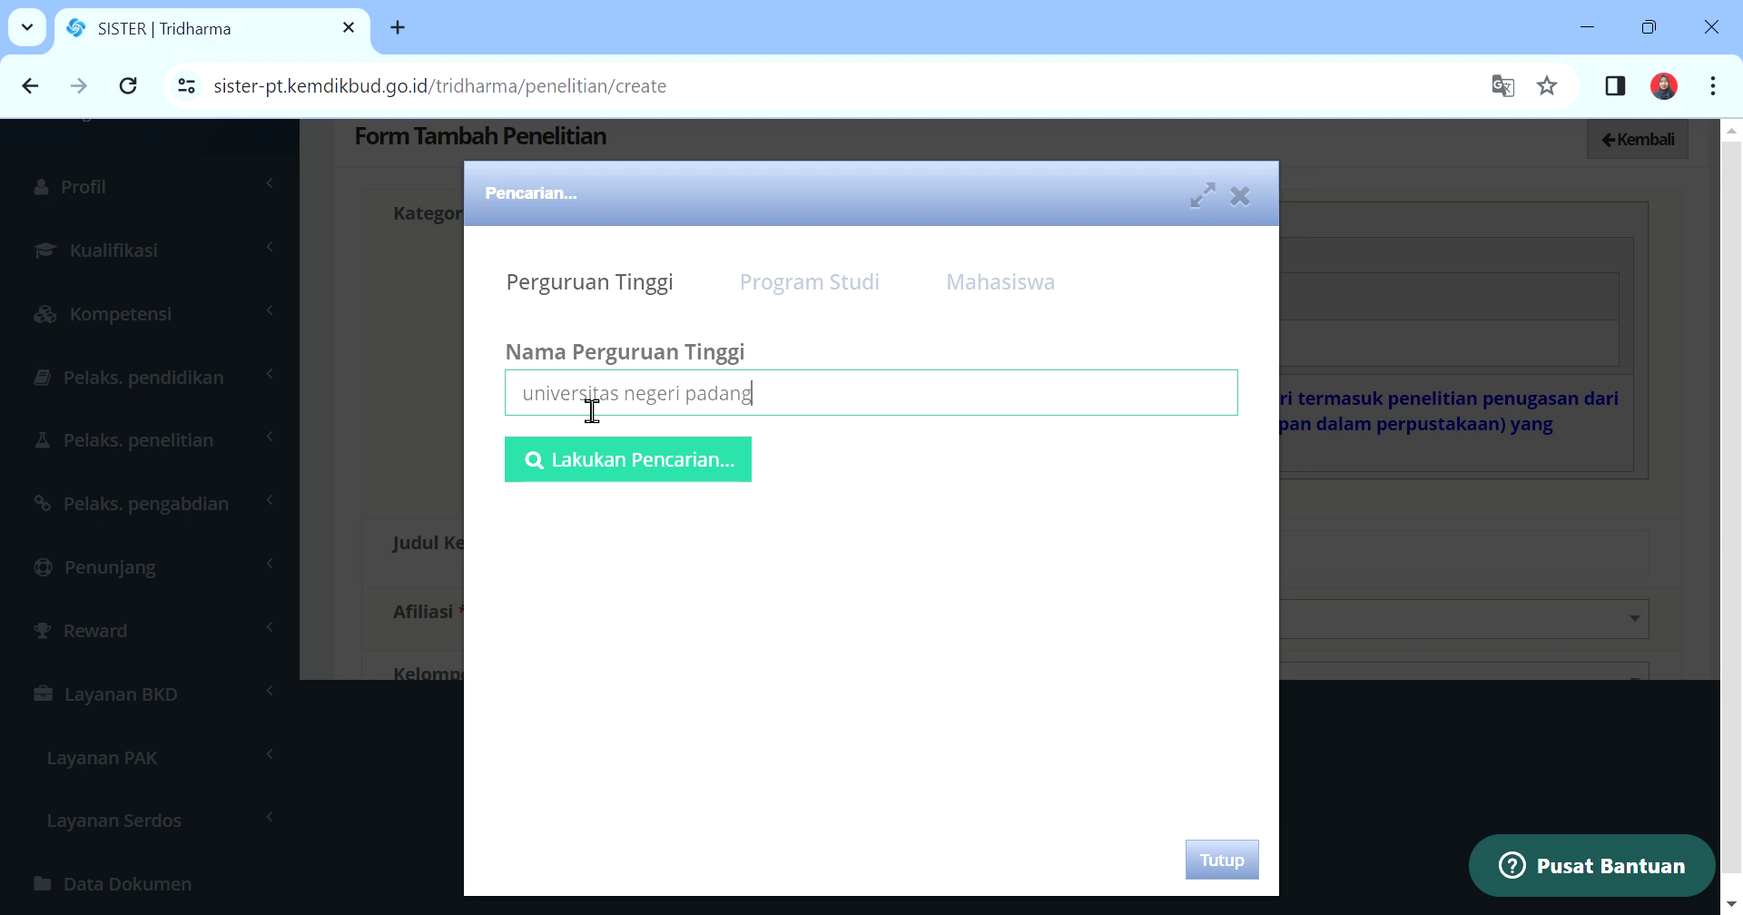
left_click(630, 475)
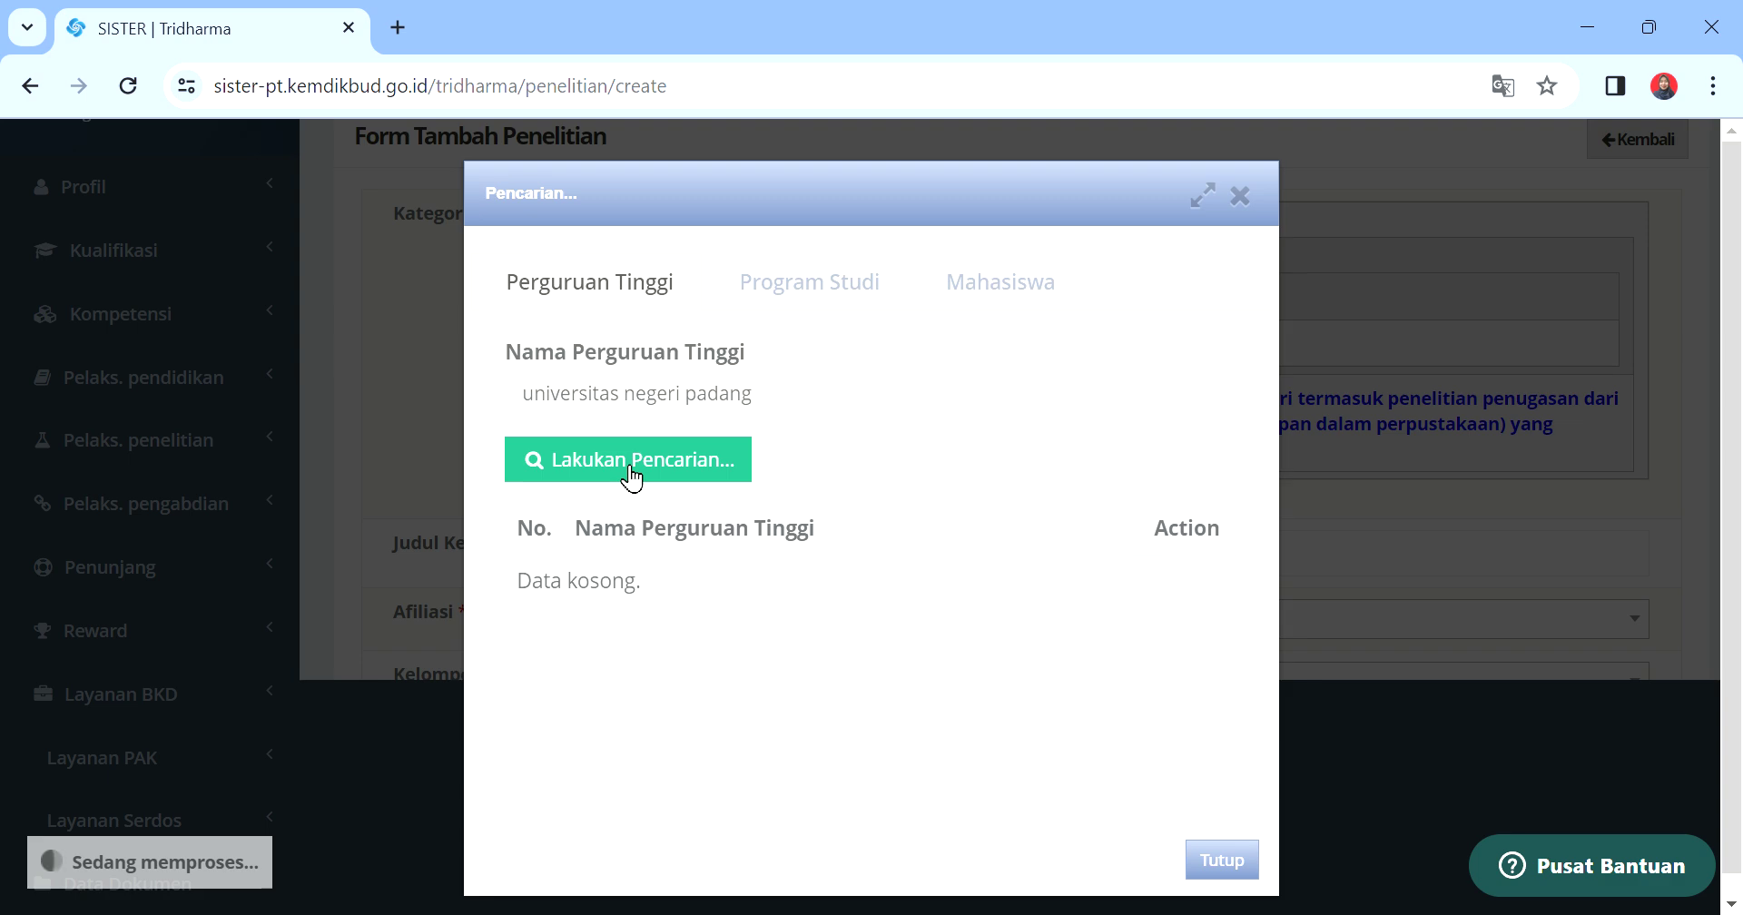
left_click(774, 293)
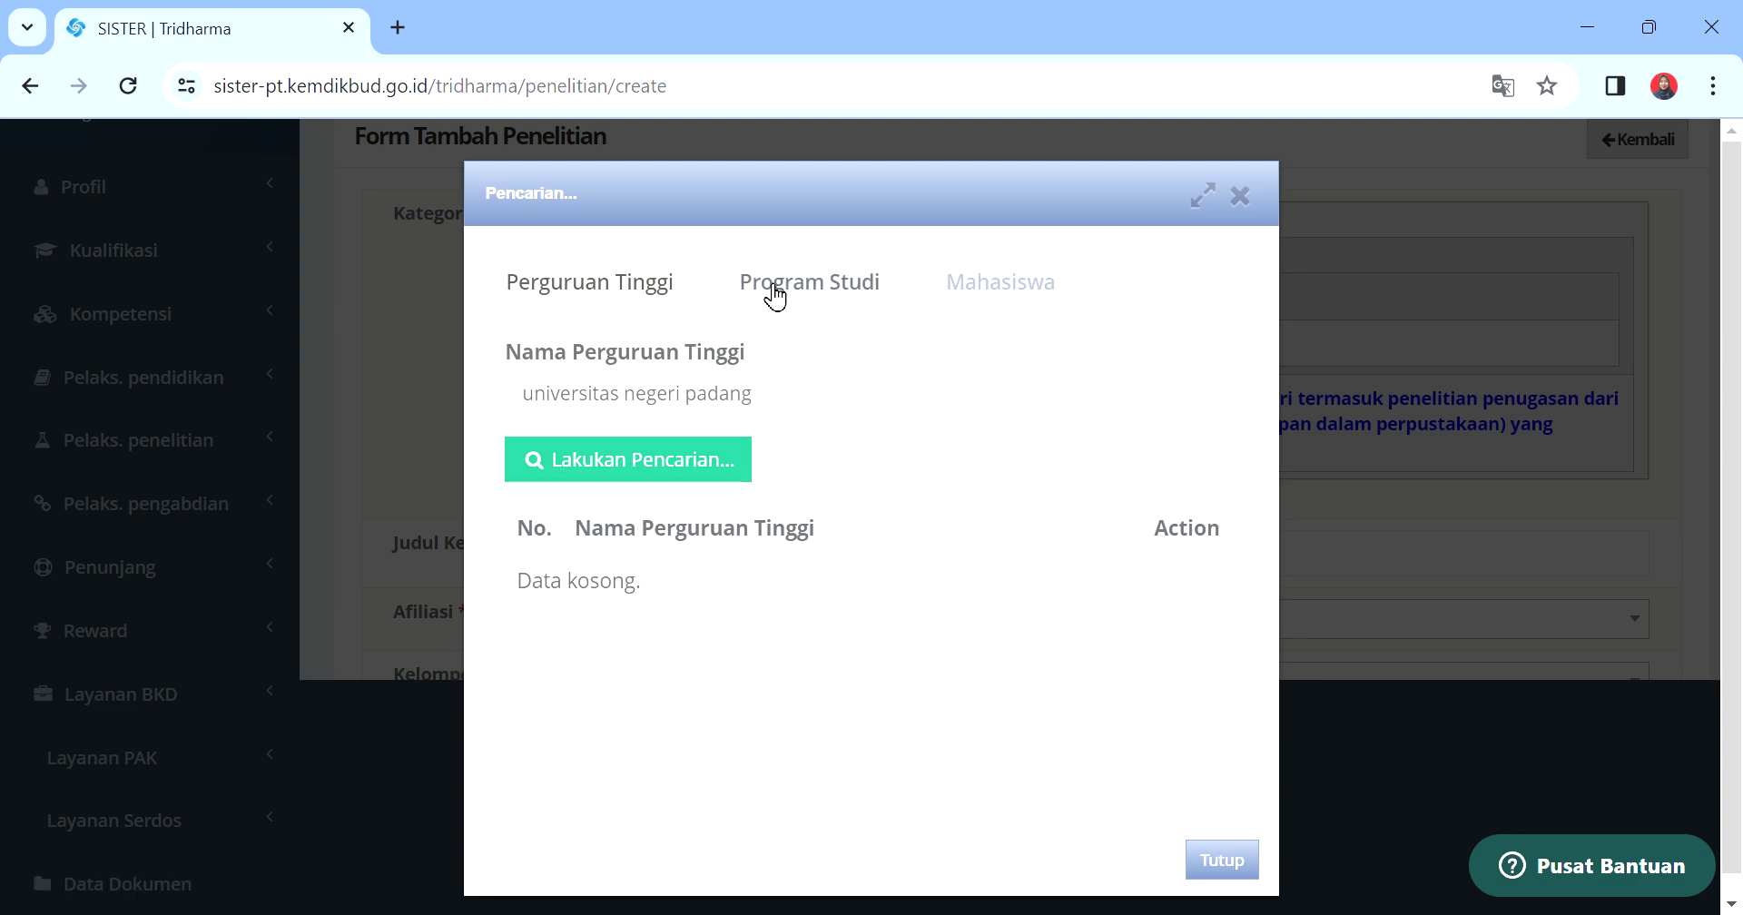
left_click(1227, 855)
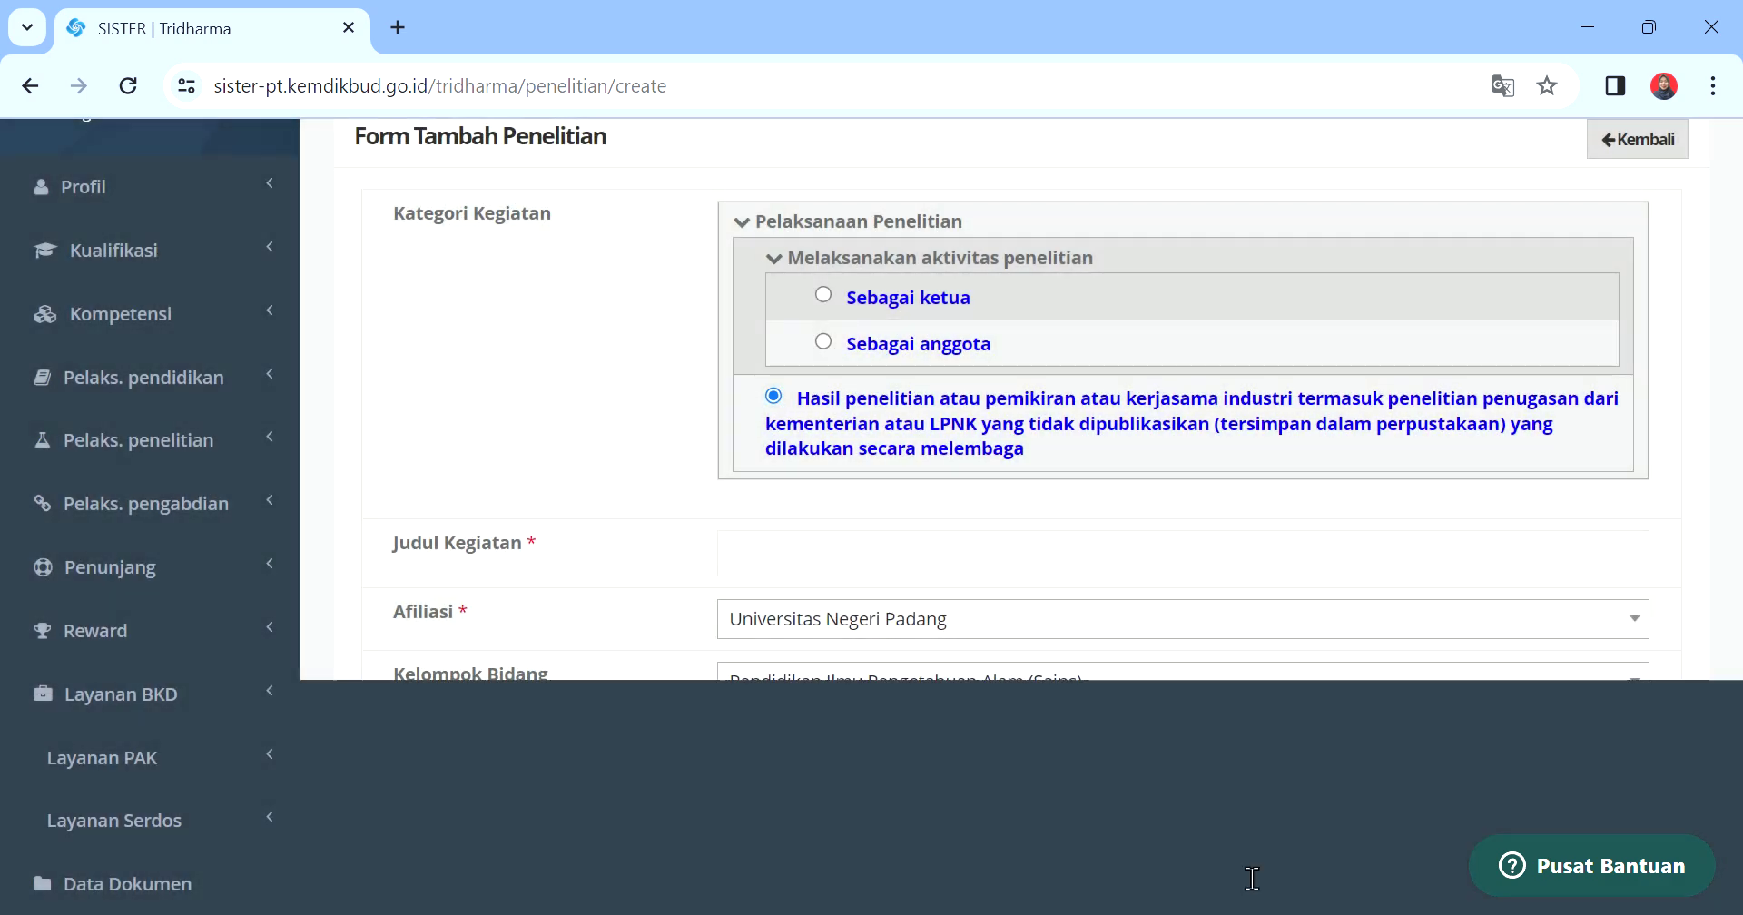
- Add another member row under Anggota Kegiatan (Mahasiswa), and open and close its student lookup
scroll(1021, 518, "down", 20)
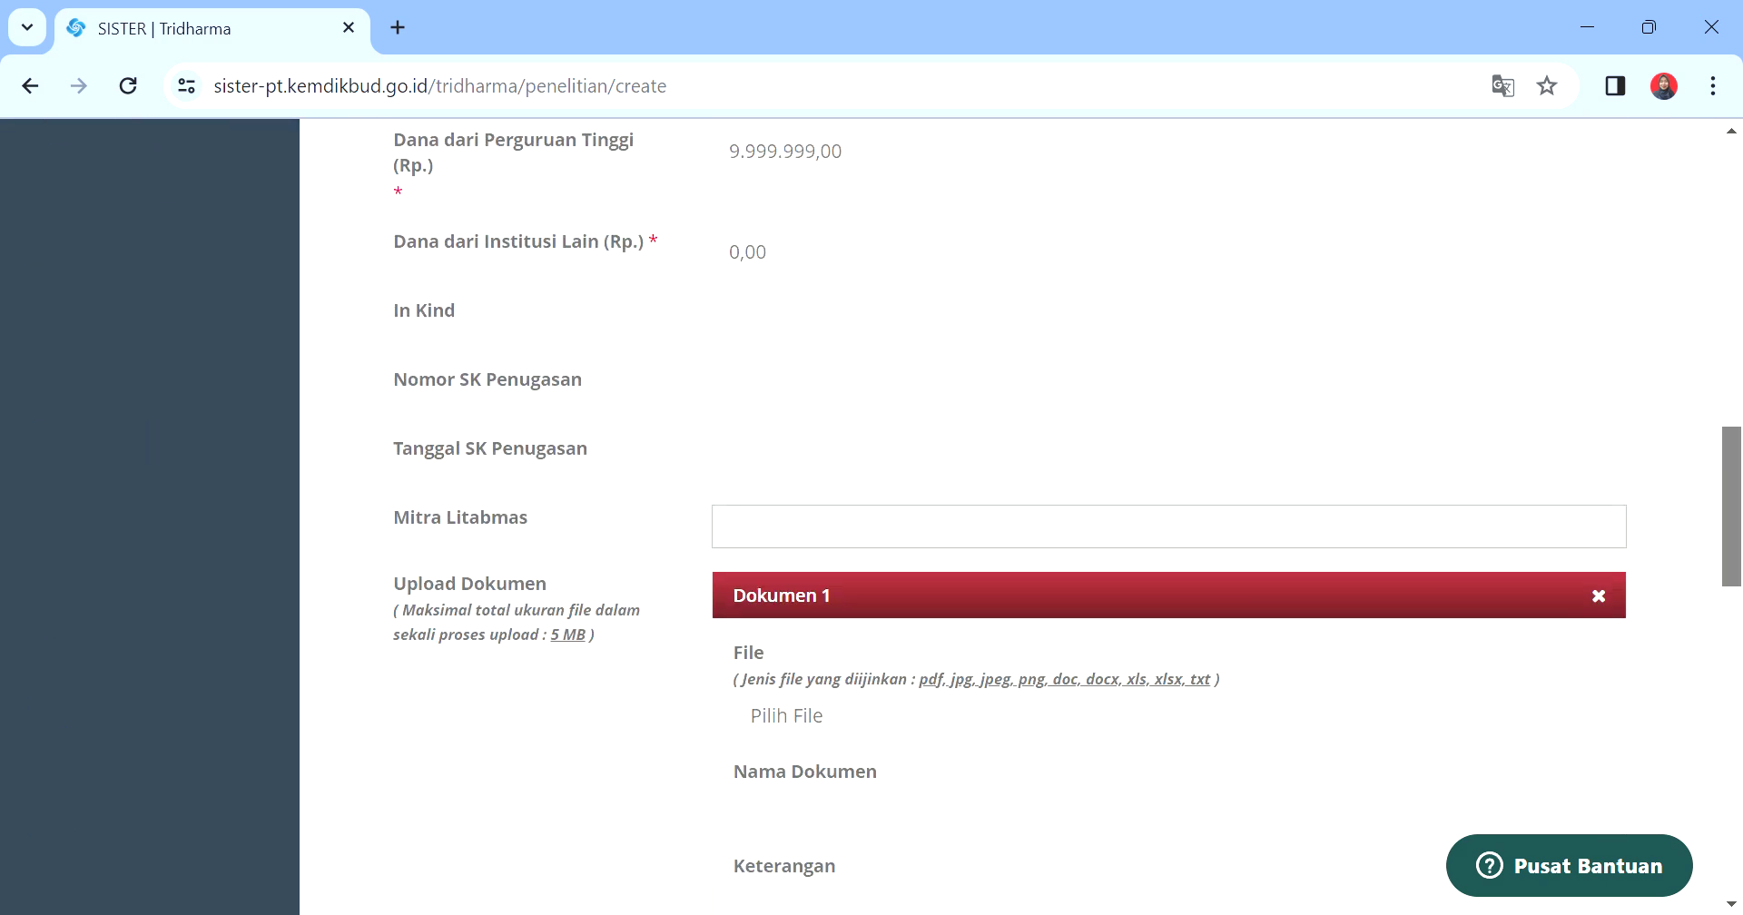
scroll(1021, 517, "down", 5)
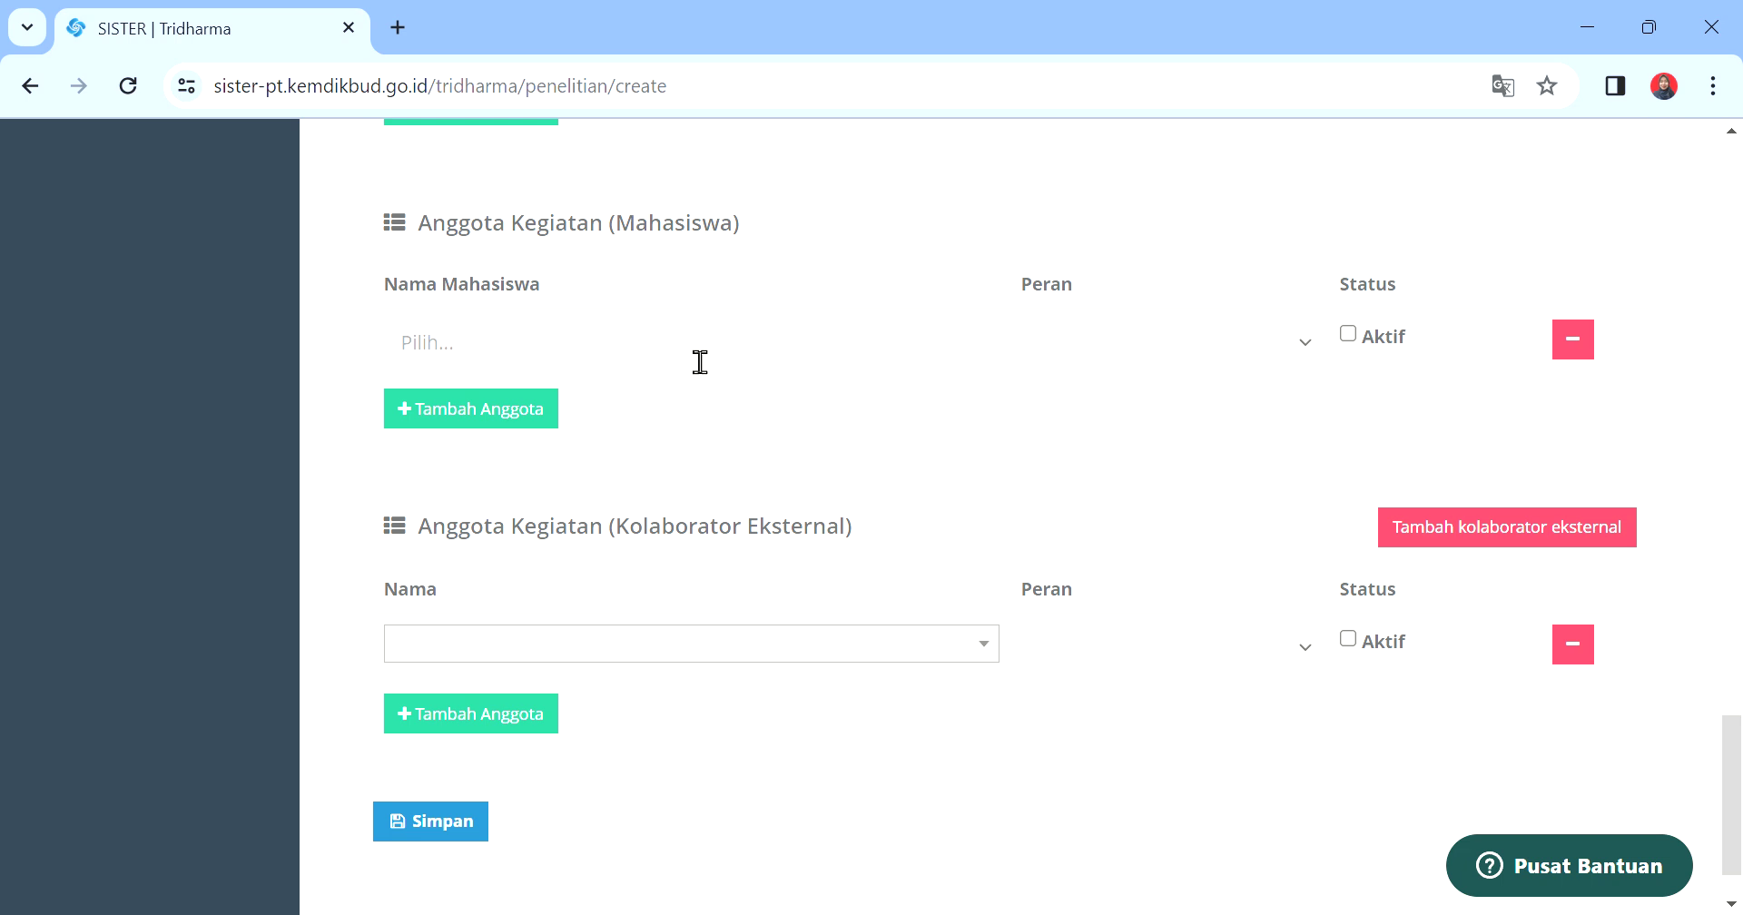
left_click(499, 413)
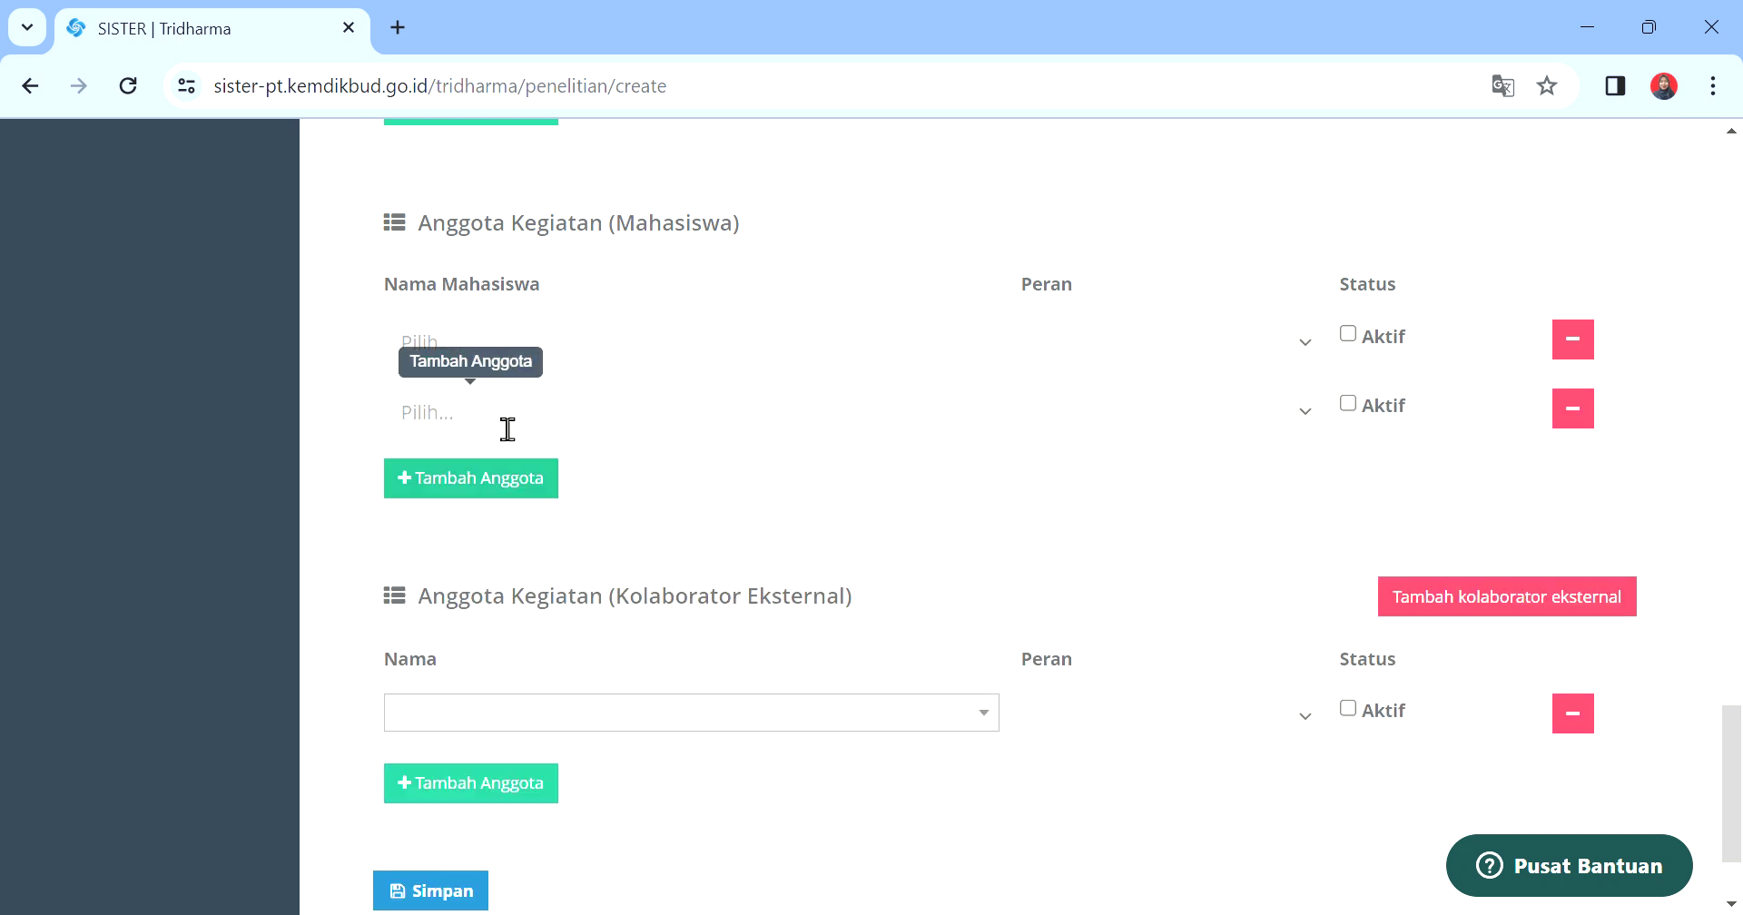
left_click(527, 413)
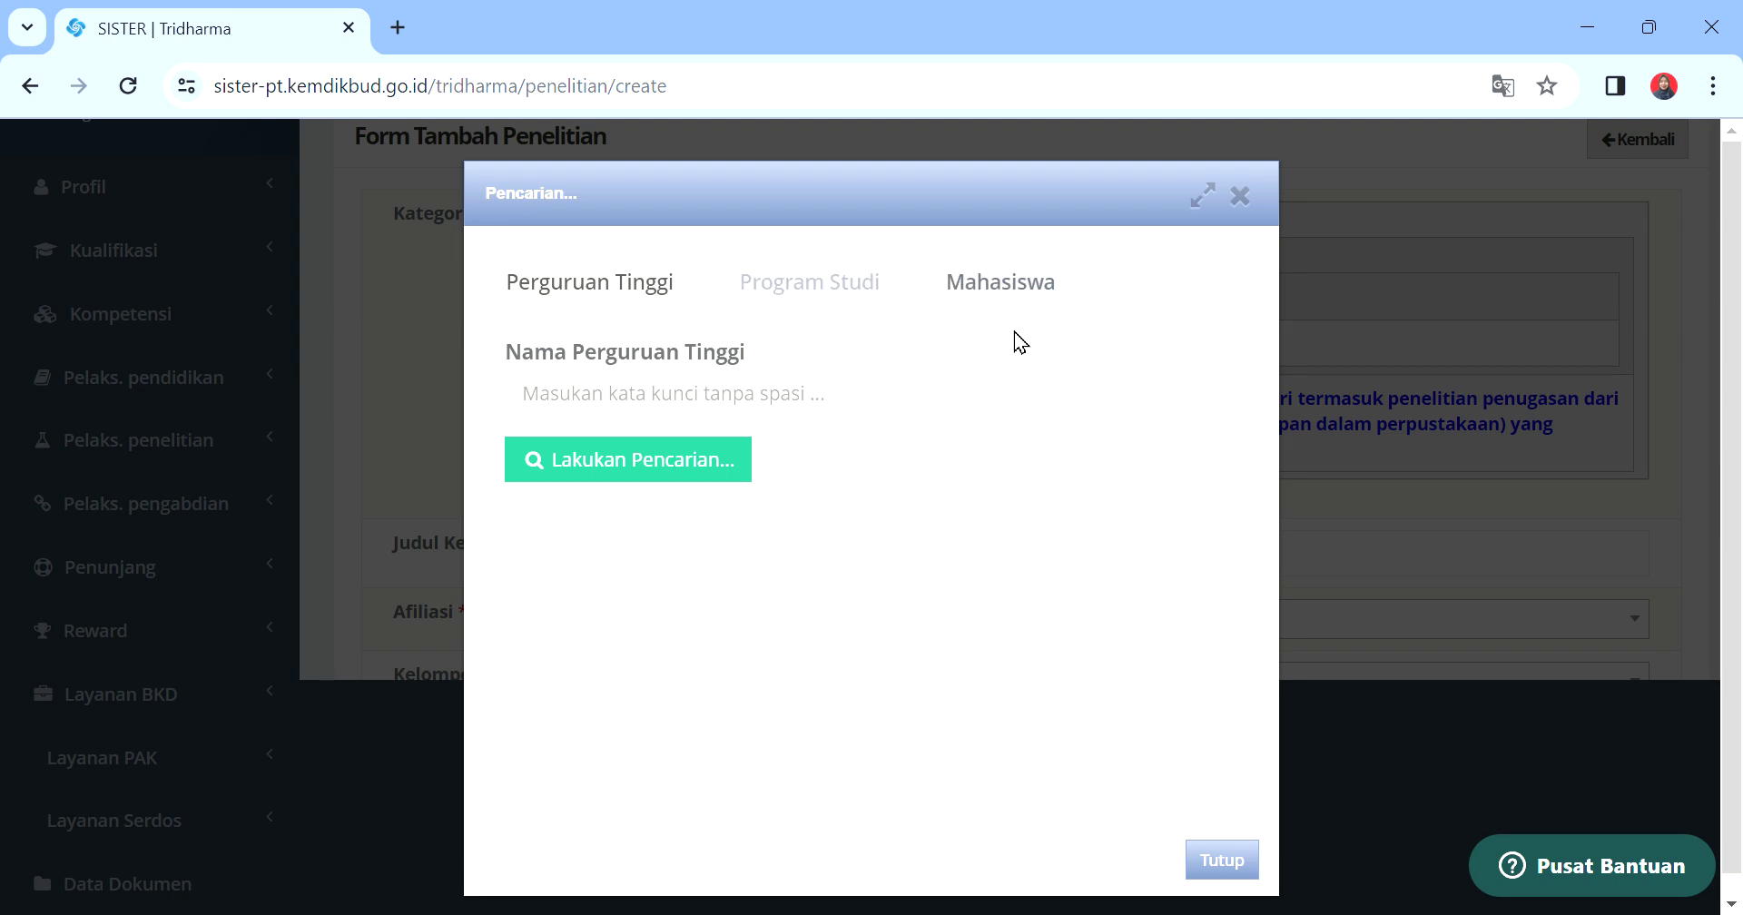
left_click(1222, 861)
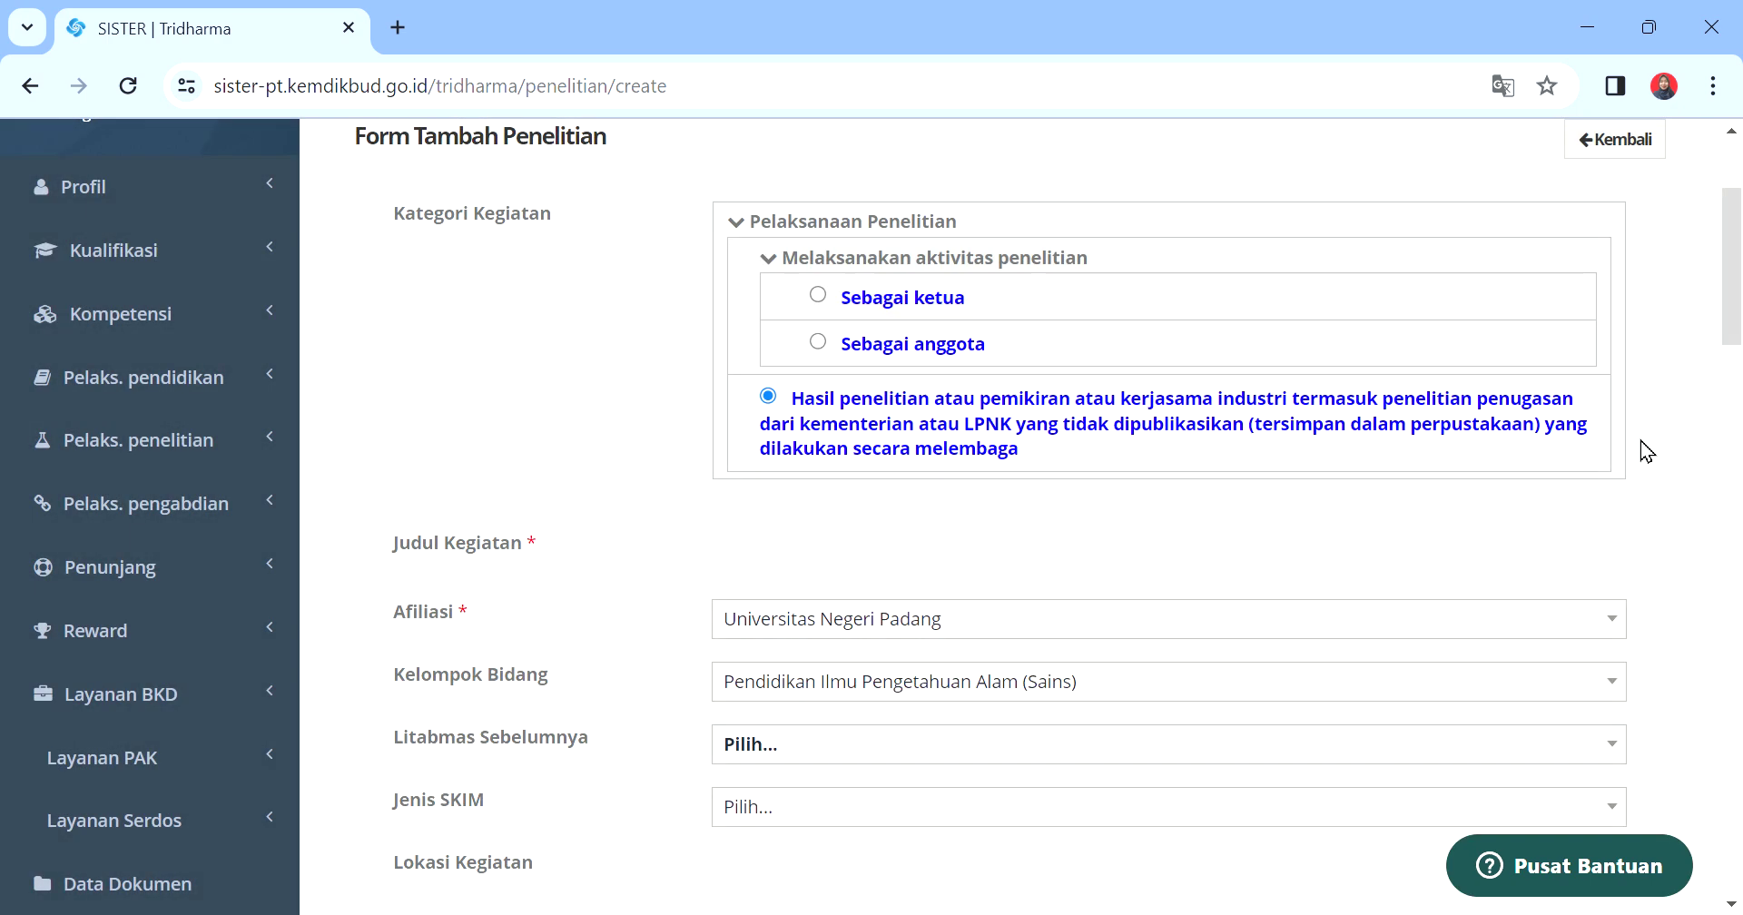
- Review the research form down to its save option, then leave it unsaved and open the Penelitian list
left_click_drag(1731, 264, 1737, 823)
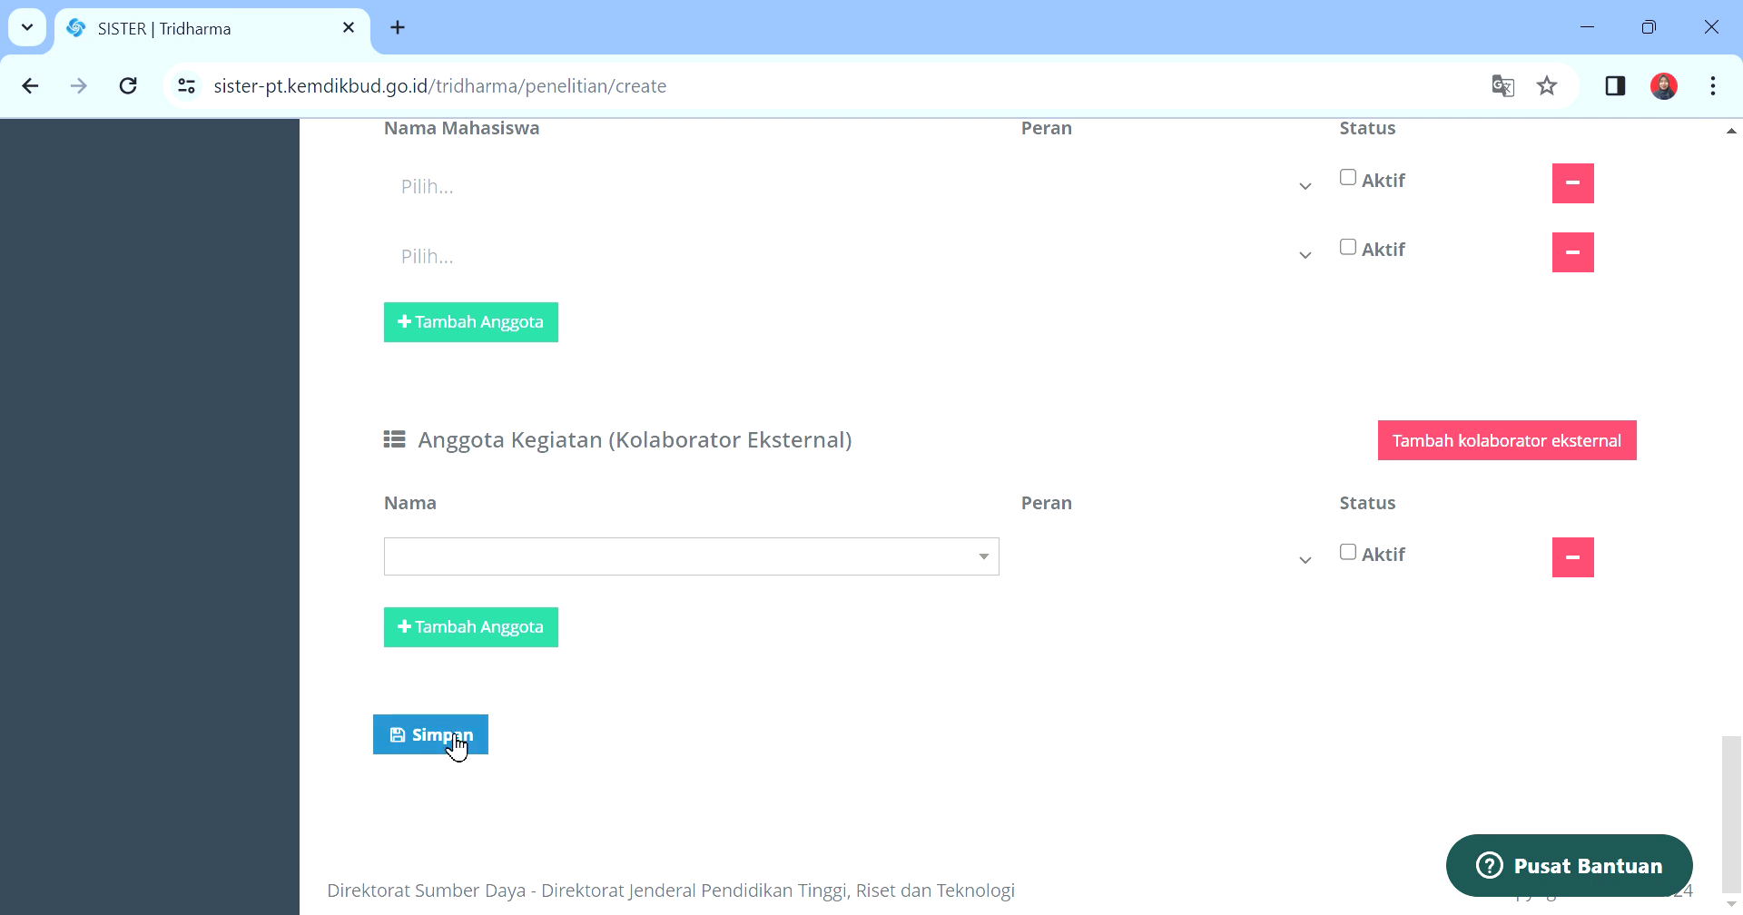
left_click_drag(1731, 772, 1700, 265)
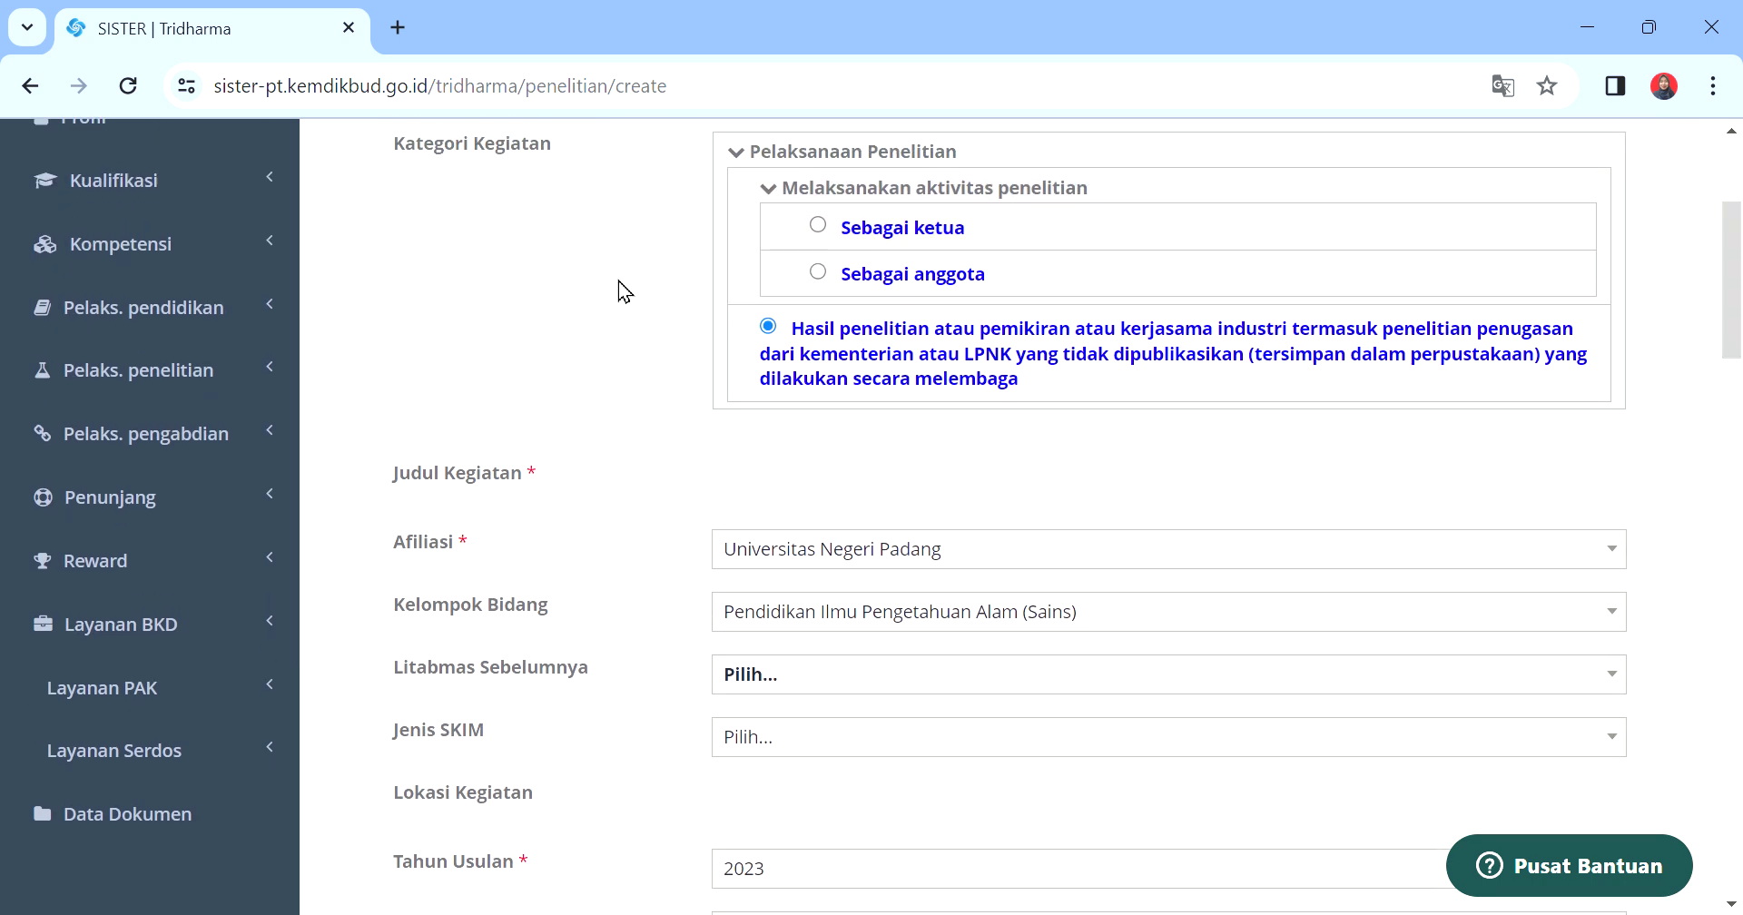
left_click(186, 377)
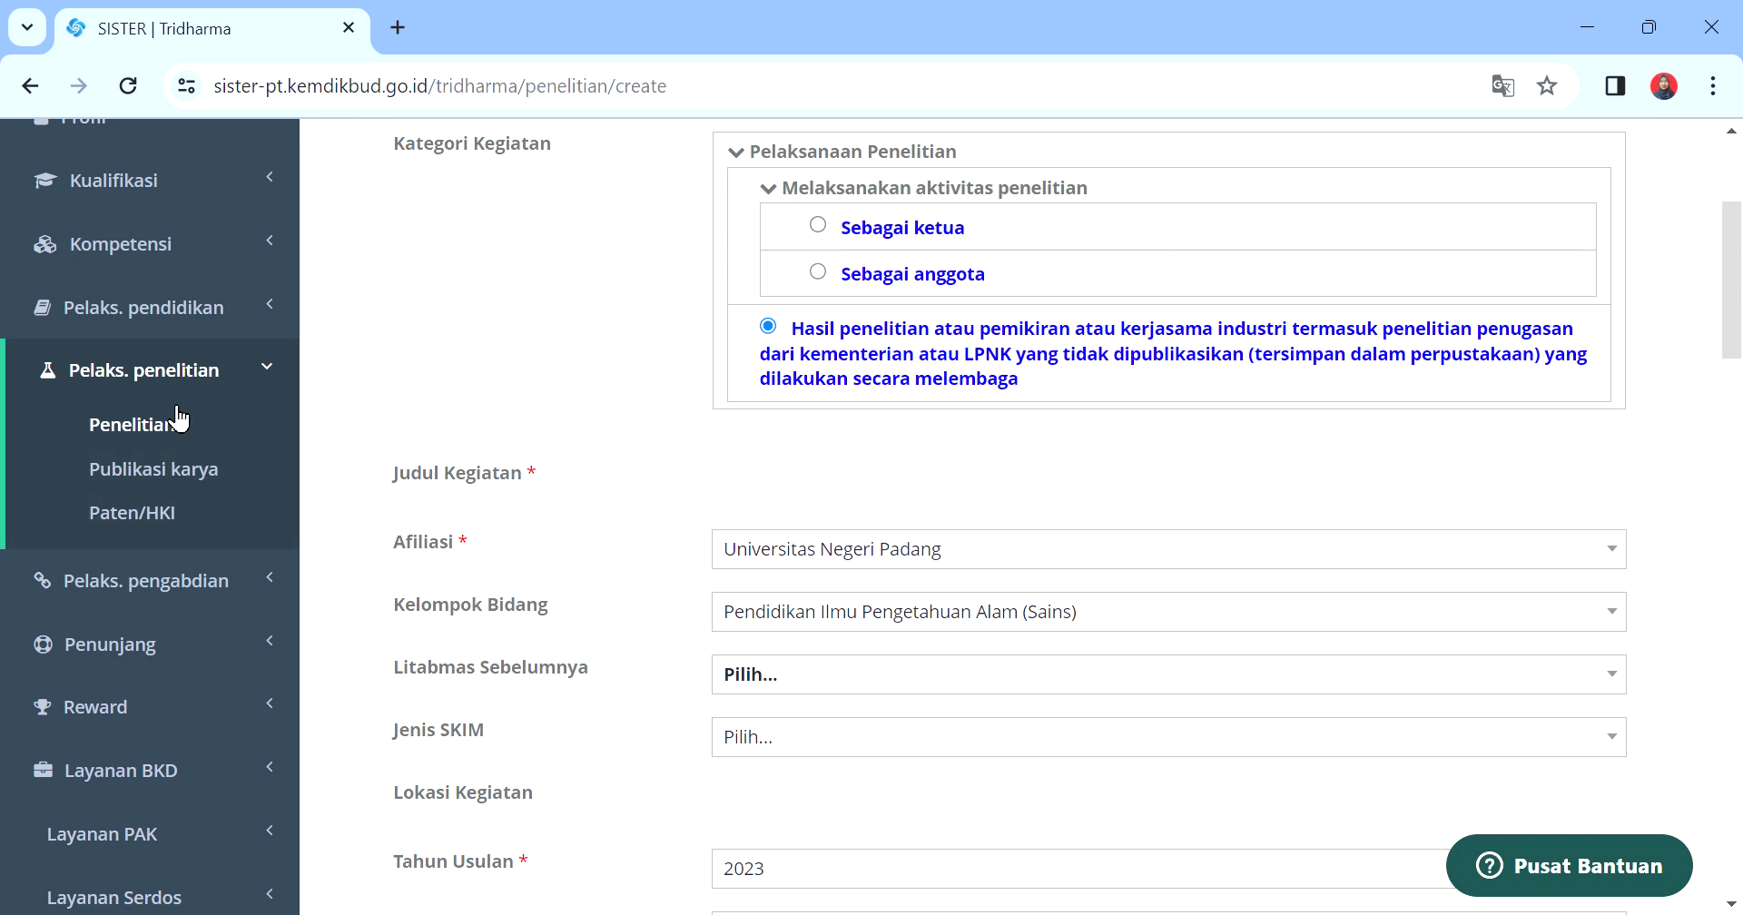
left_click(171, 422)
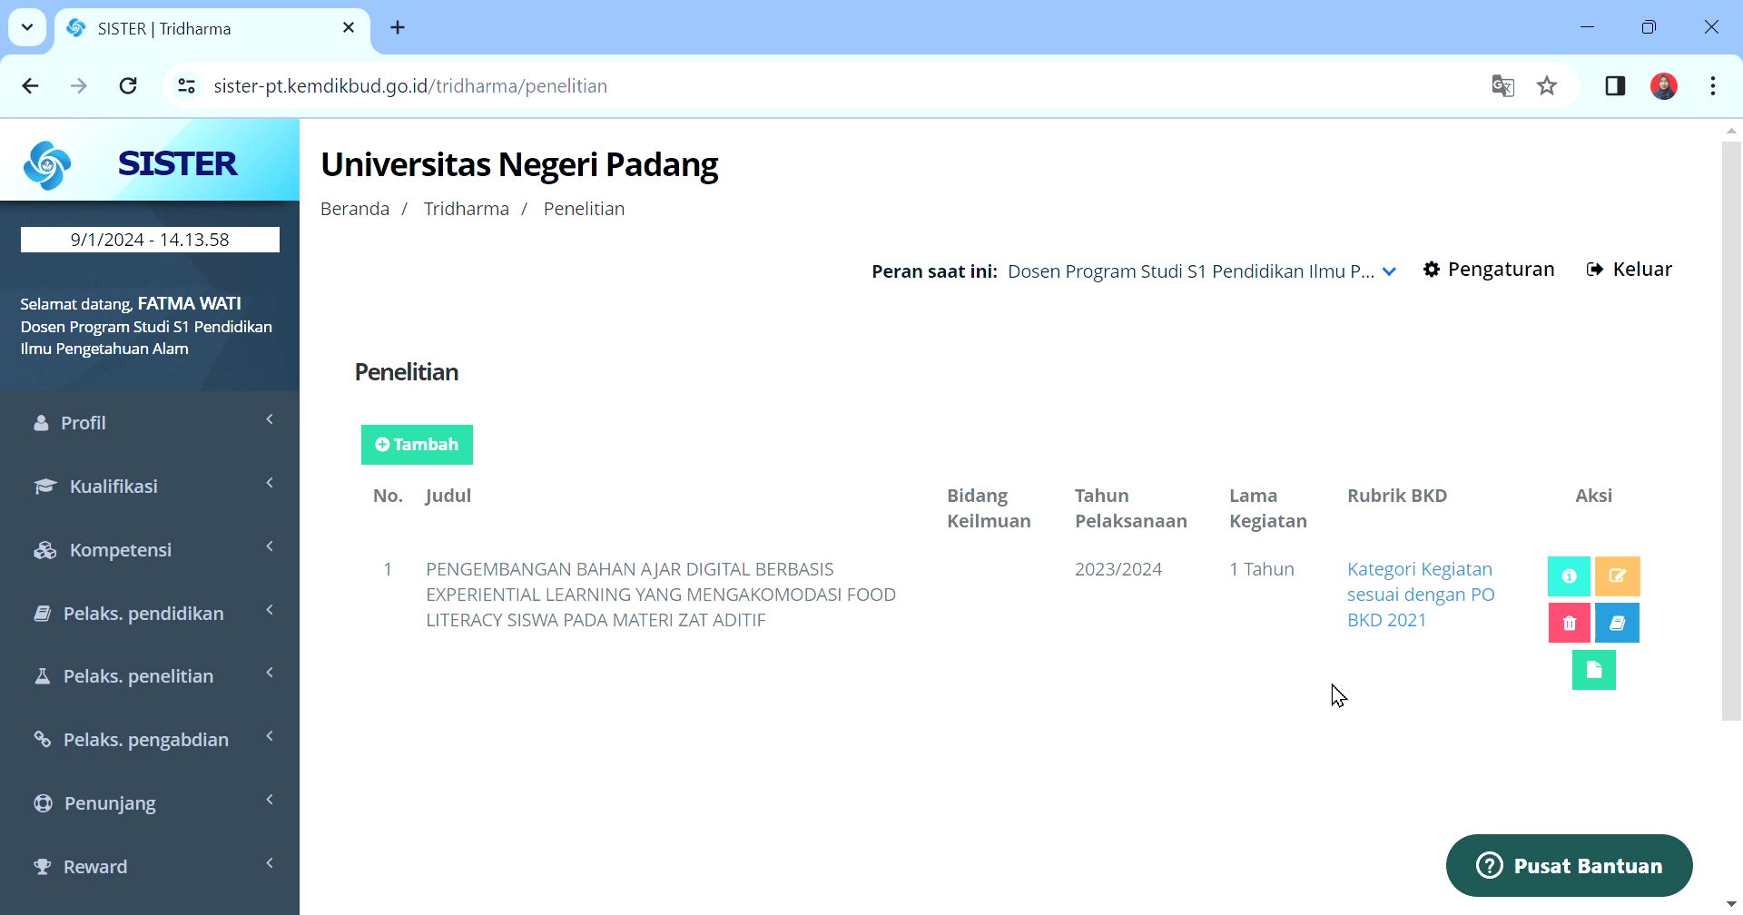
- Open the Publikasi karya list under Pelaks. penelitian and look through its entries
left_click(208, 676)
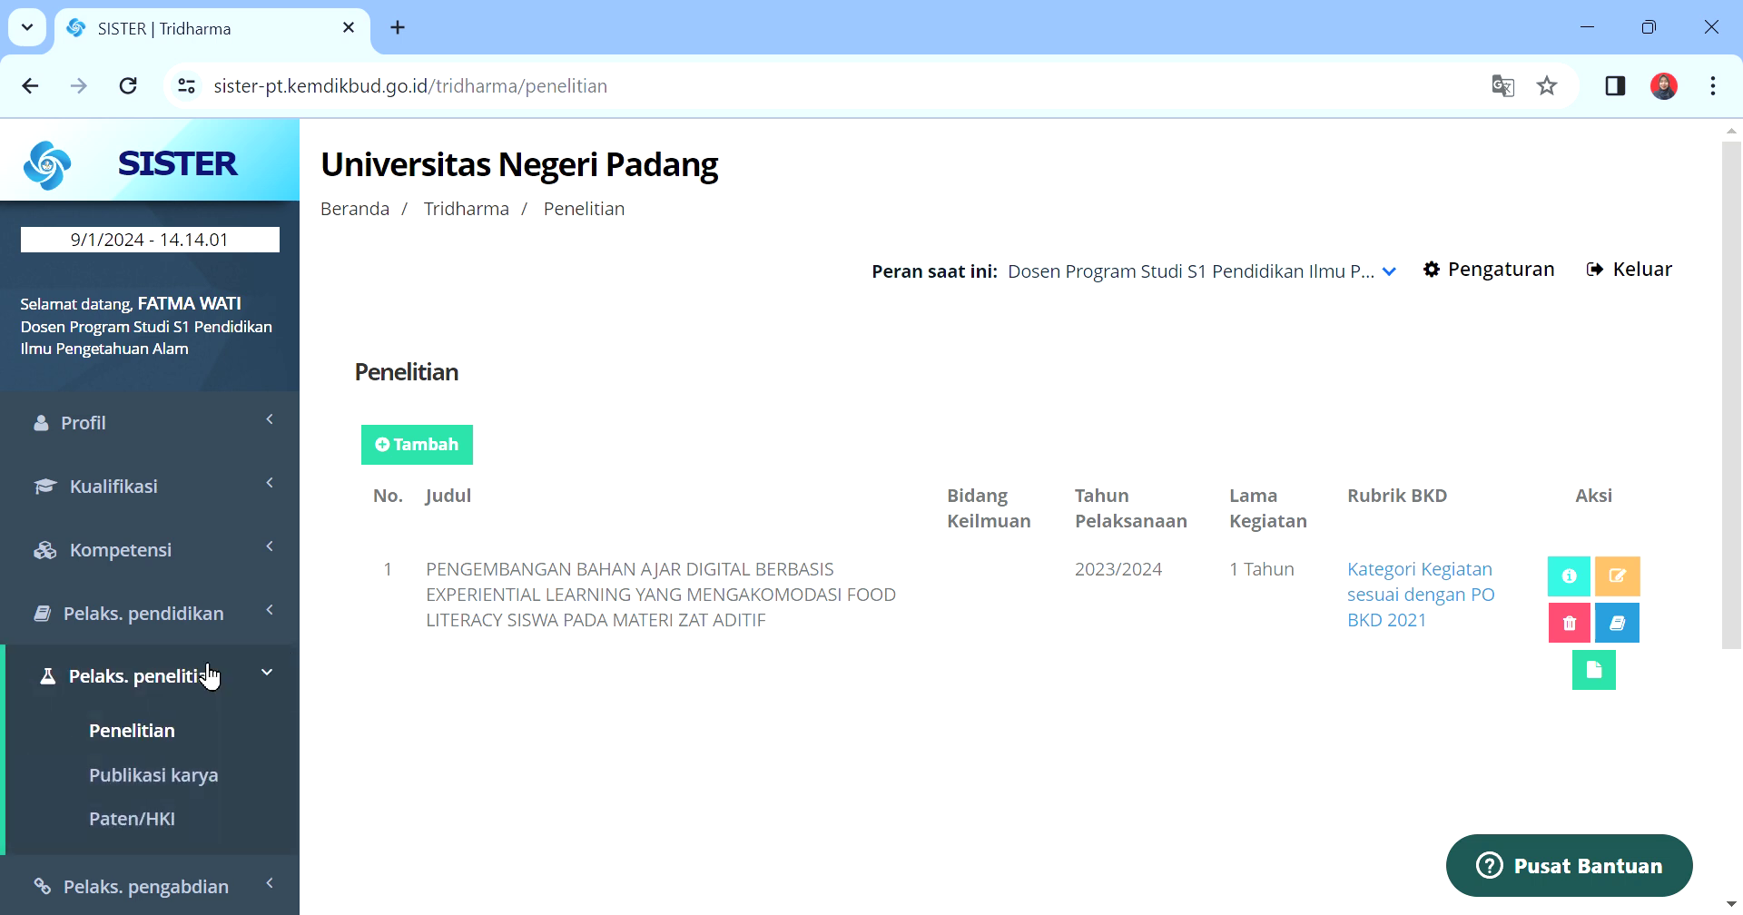
left_click(176, 777)
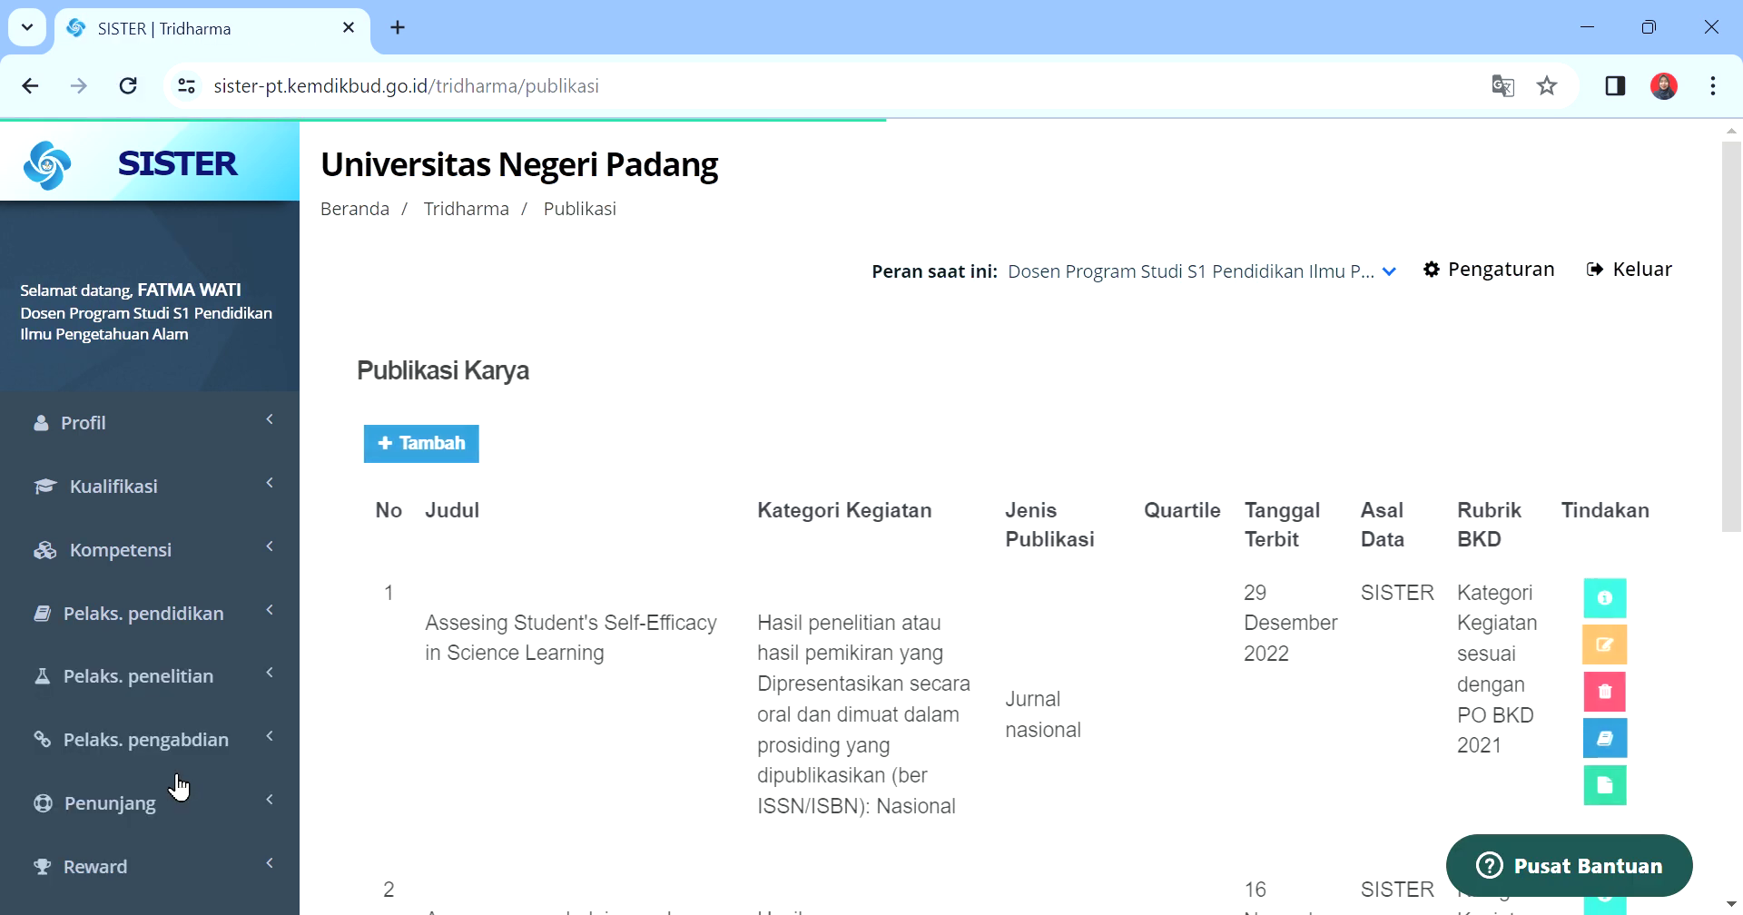
scroll(1732, 391, "down", 5)
scroll(1674, 377, "down", 3)
scroll(1673, 377, "up", 8)
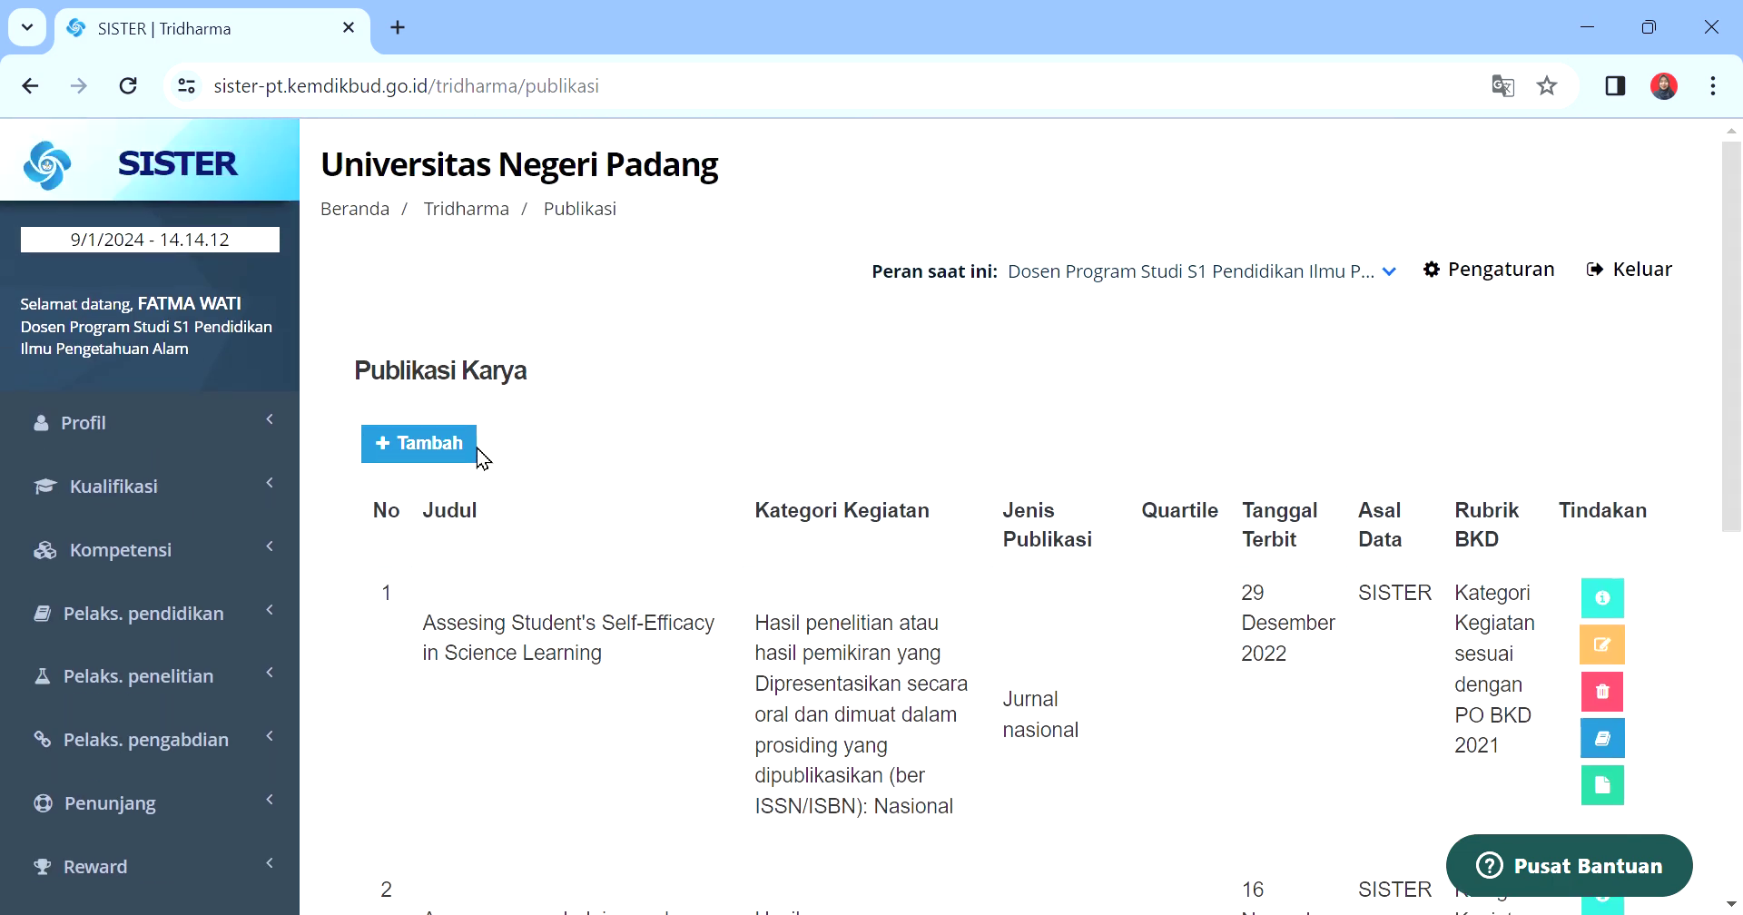
- Start a new Publikasi Karya entry and expand the Pelaksanaan Pengabdian Kepada Masyarakat group under Kategori Kegiatan
left_click(449, 458)
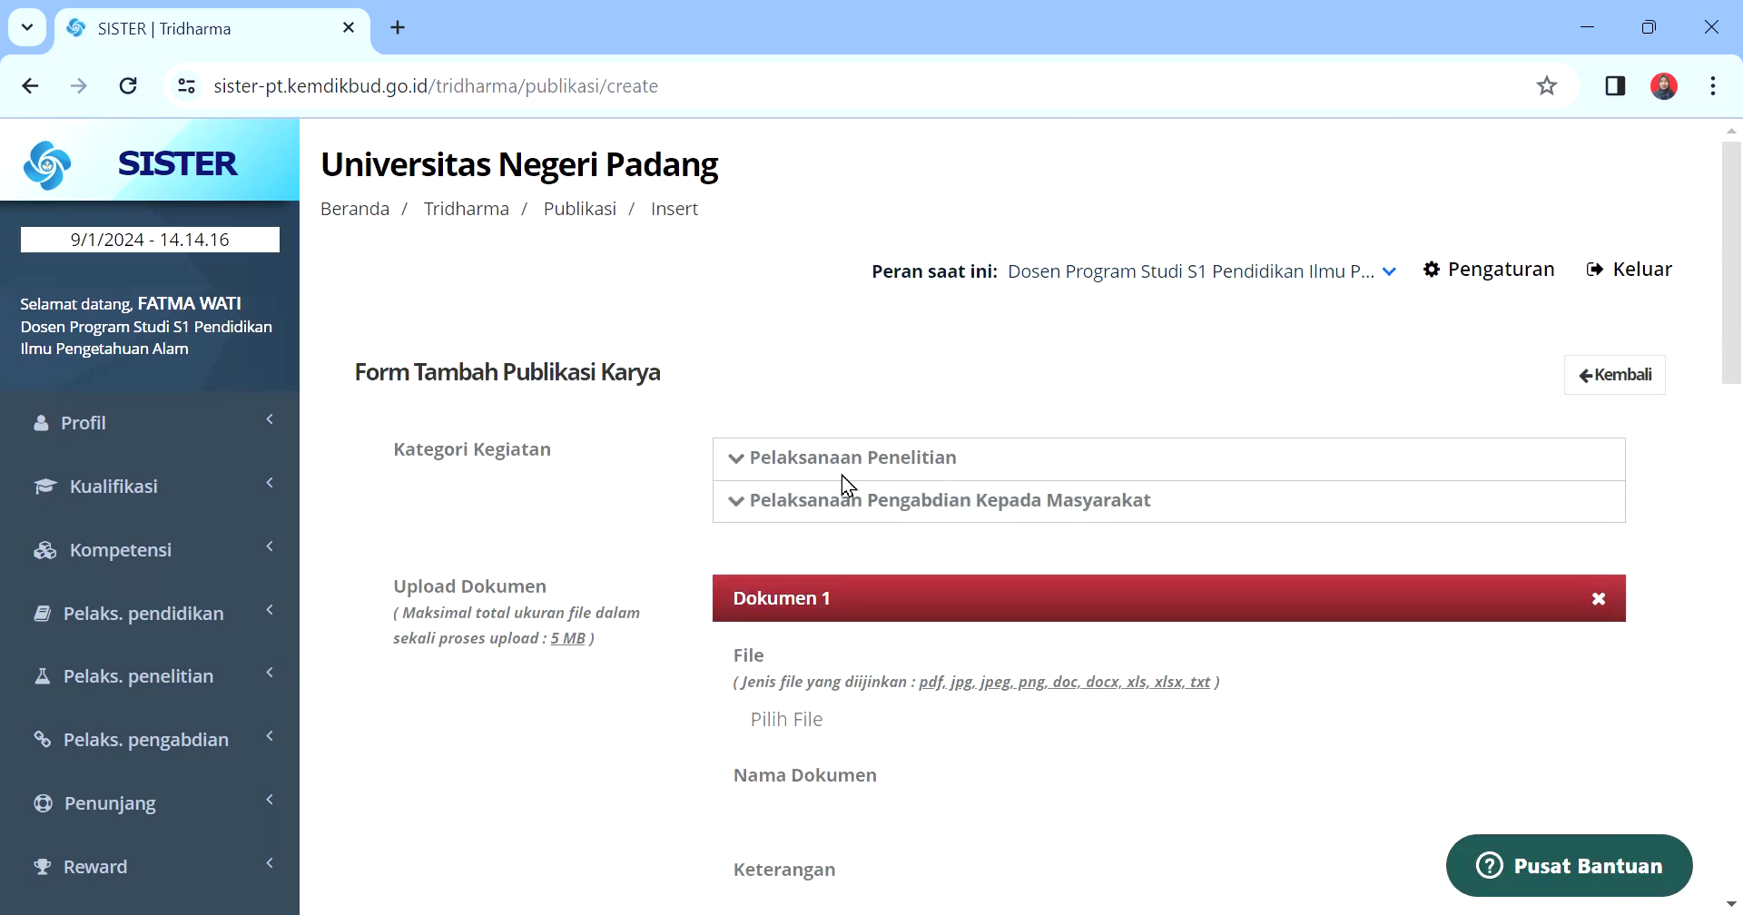
left_click(737, 501)
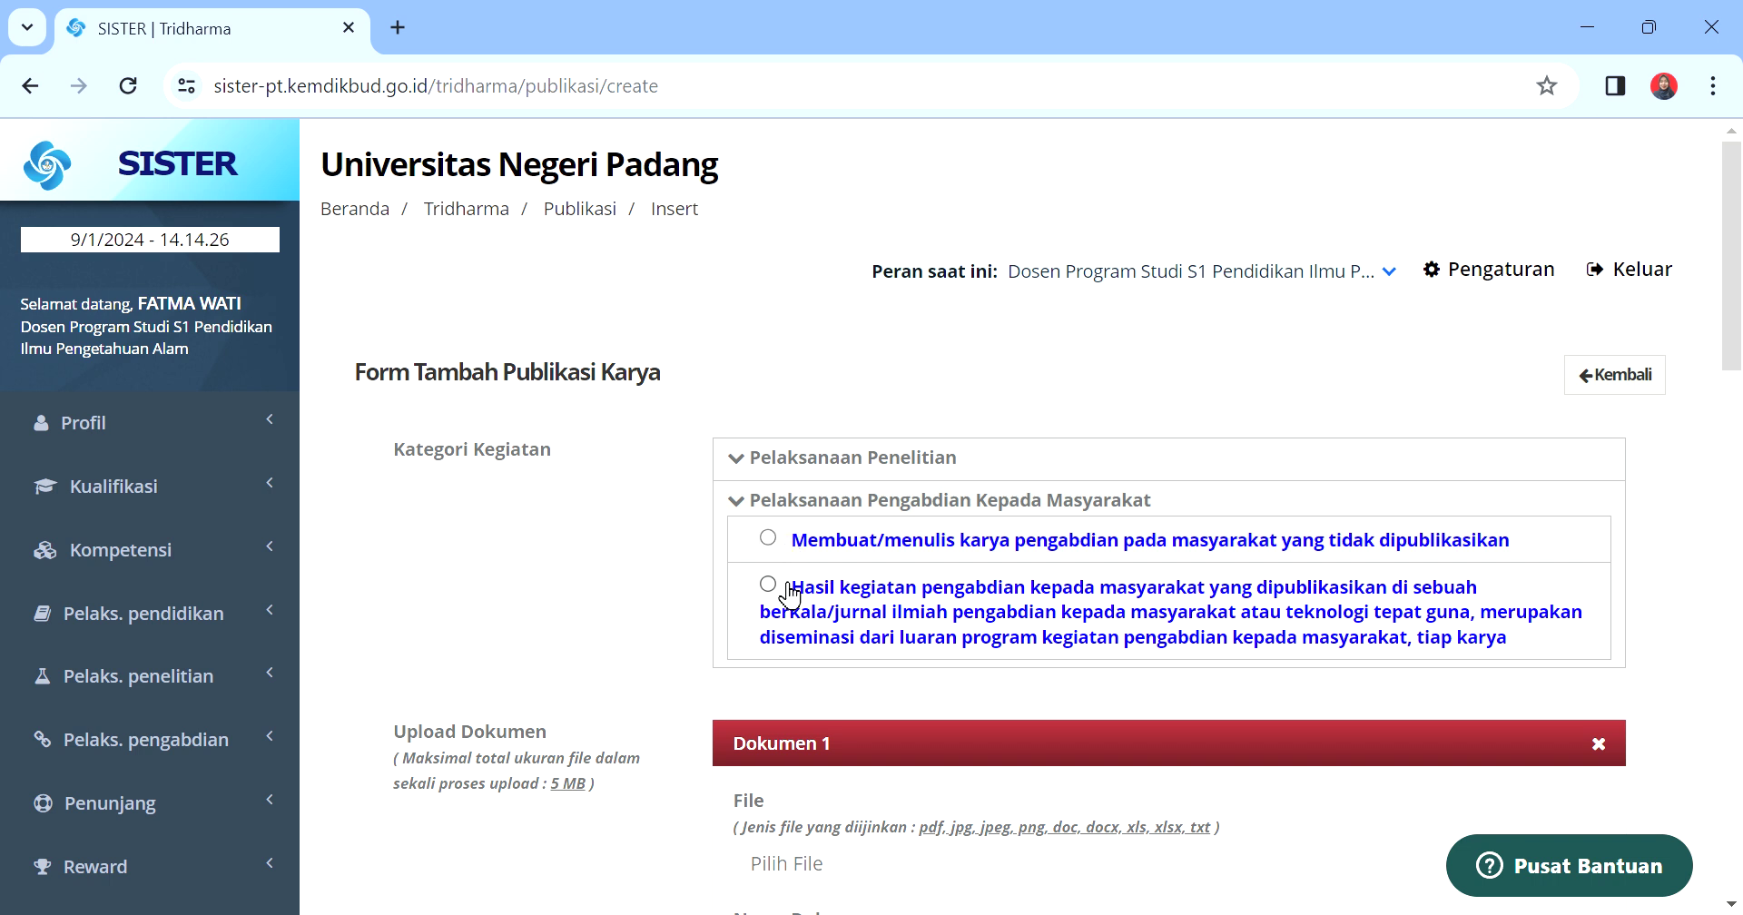
left_click(747, 471)
left_click(747, 469)
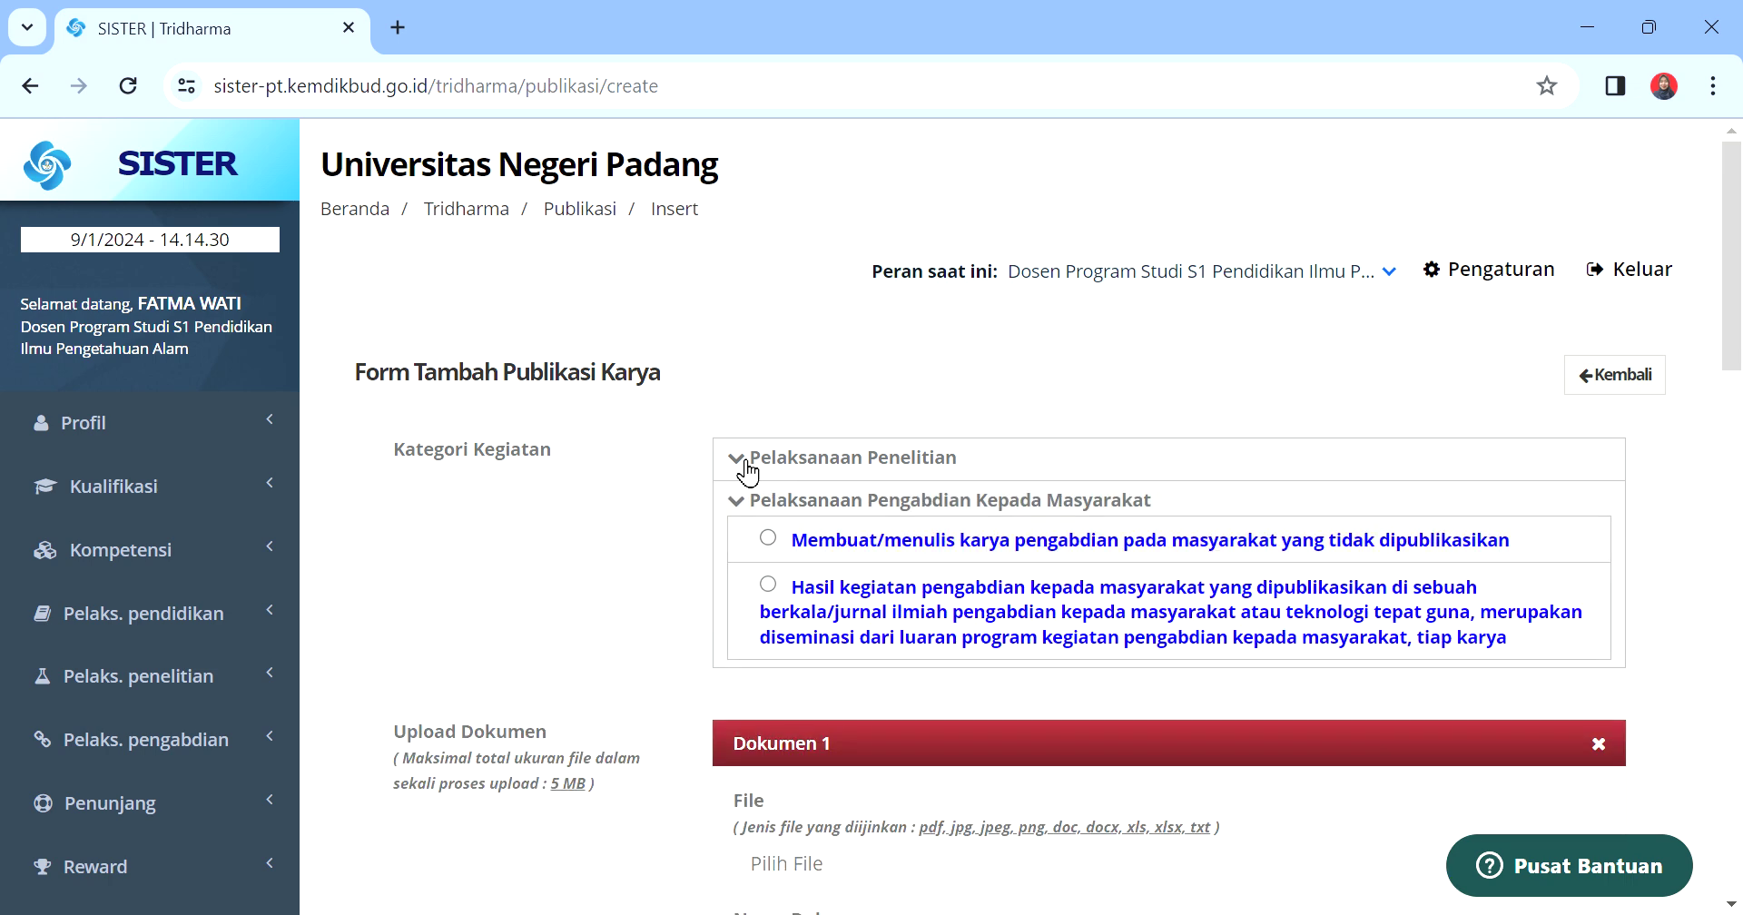